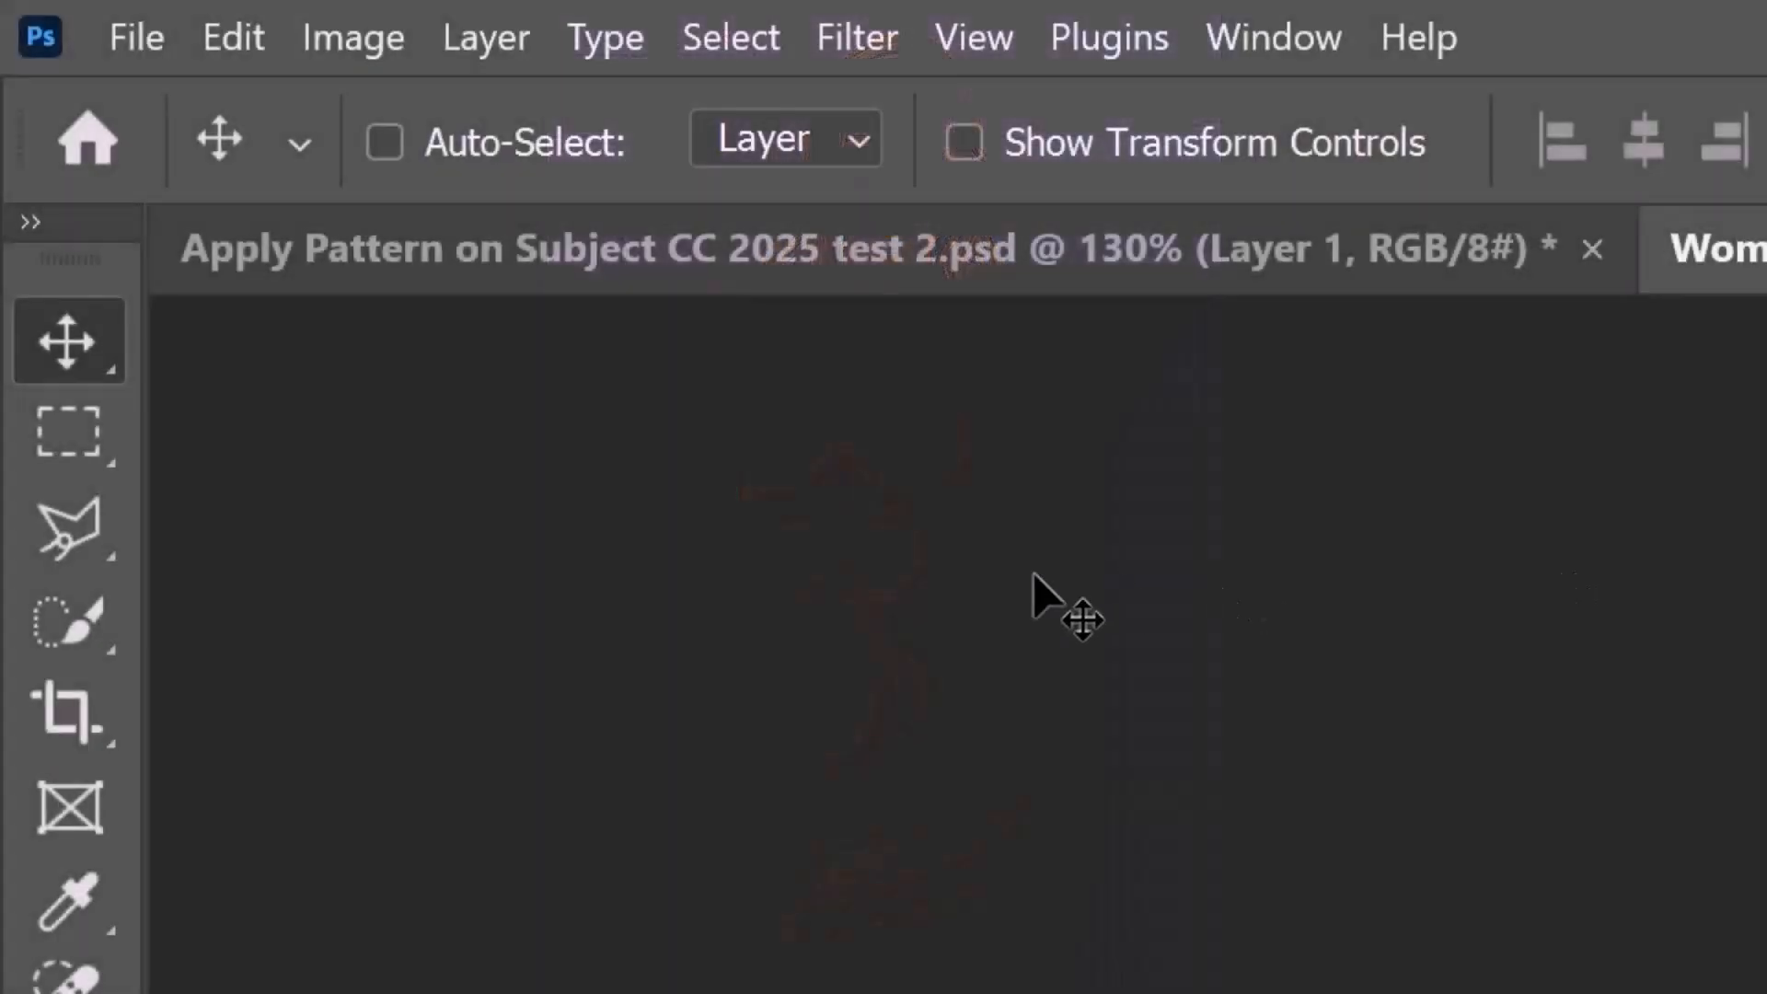
Select the woman's red dress using the Object Selection tool.
left_click(92, 631)
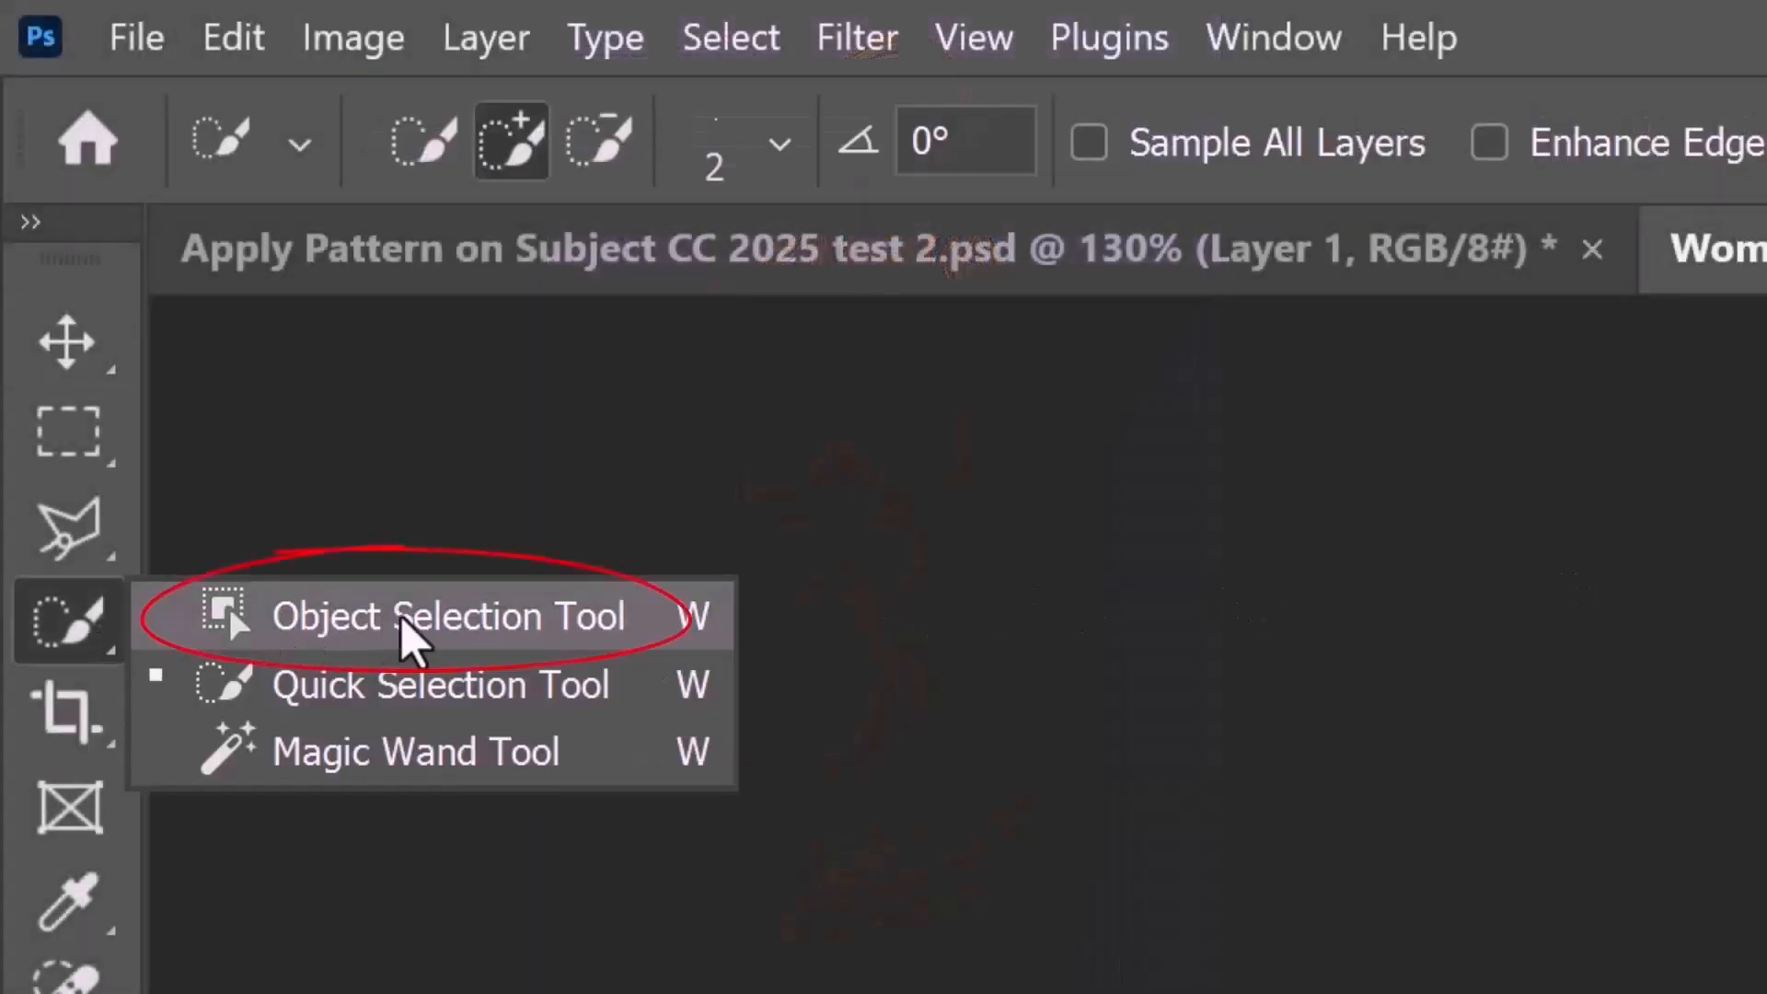
left_click(403, 620)
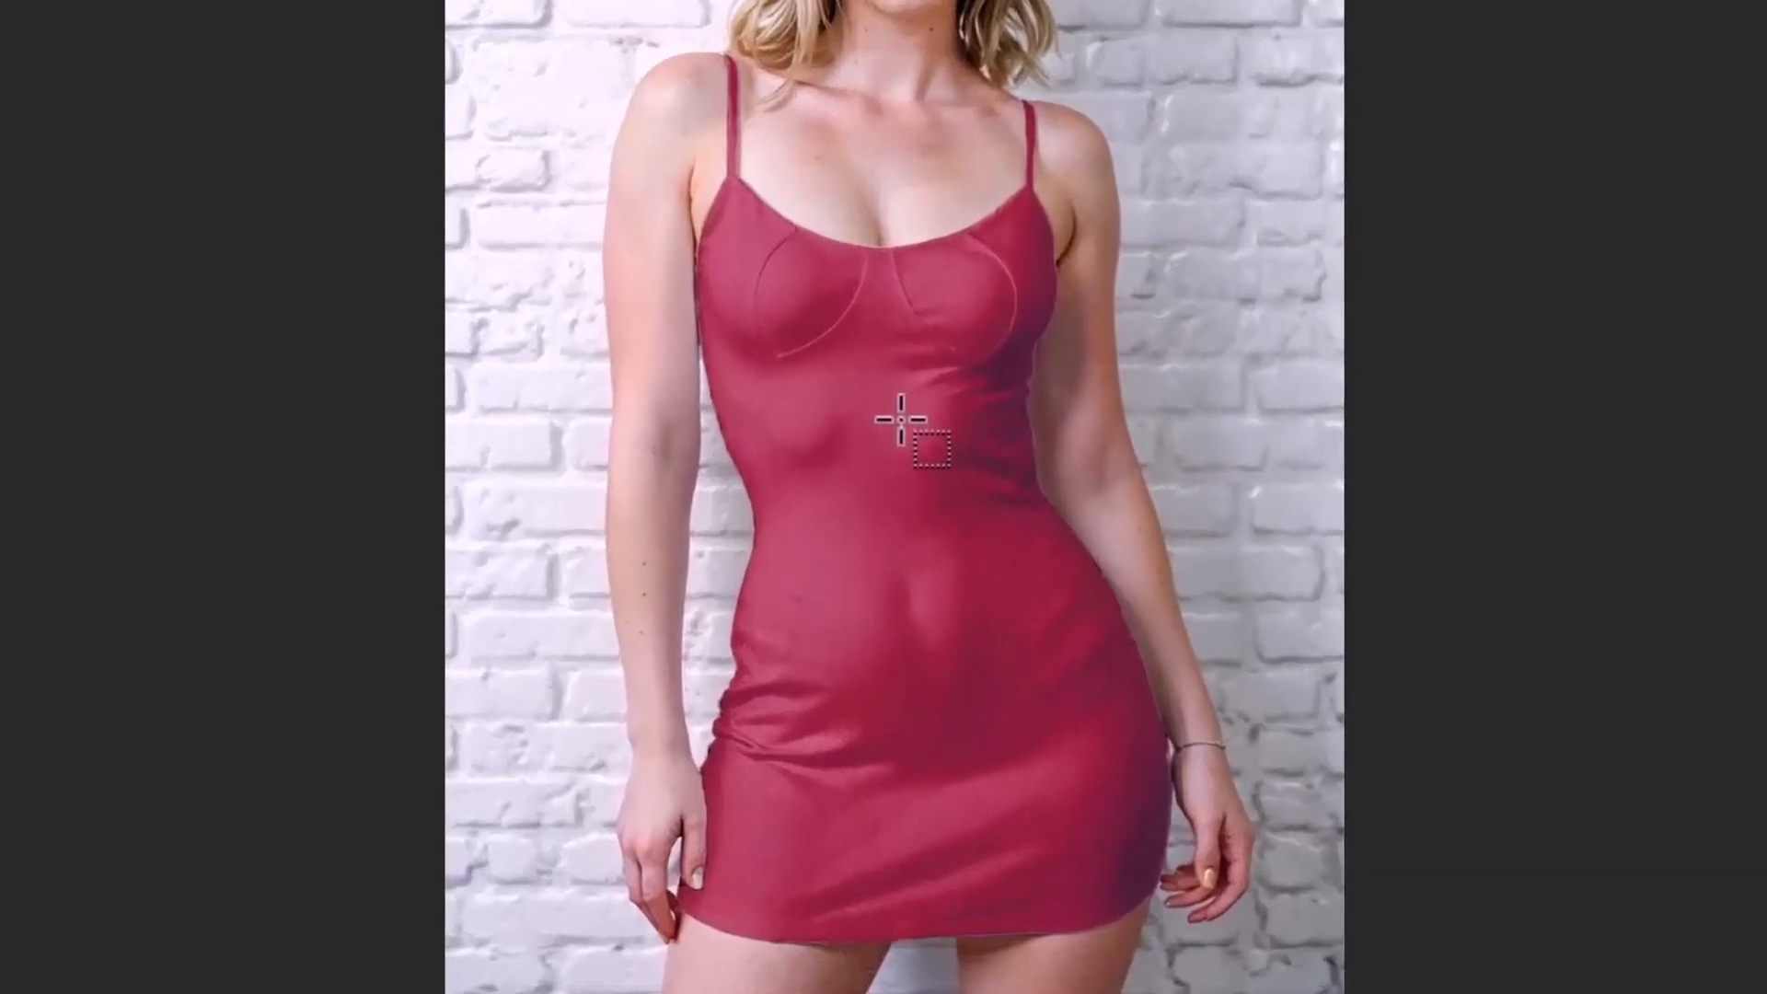
left_click(901, 414)
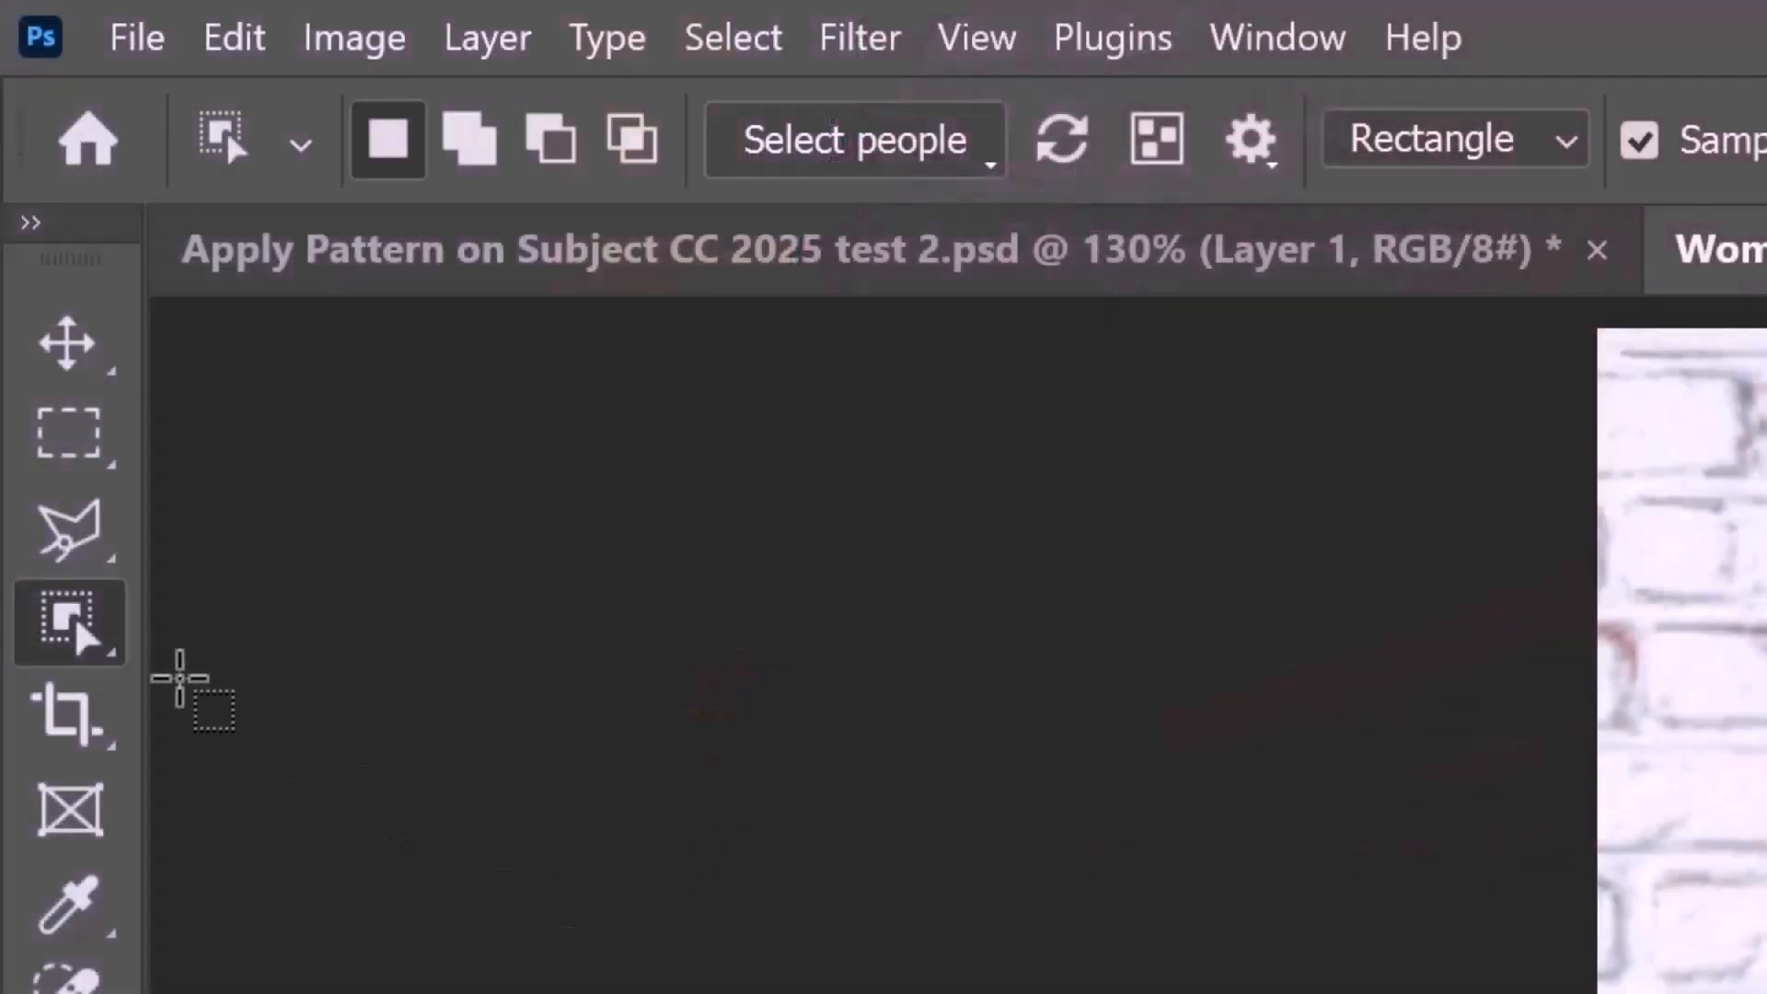
Subtract the stray area between the fingers at the dress's lower hem from the selection with the Quick Selection tool.
right_click(69, 616)
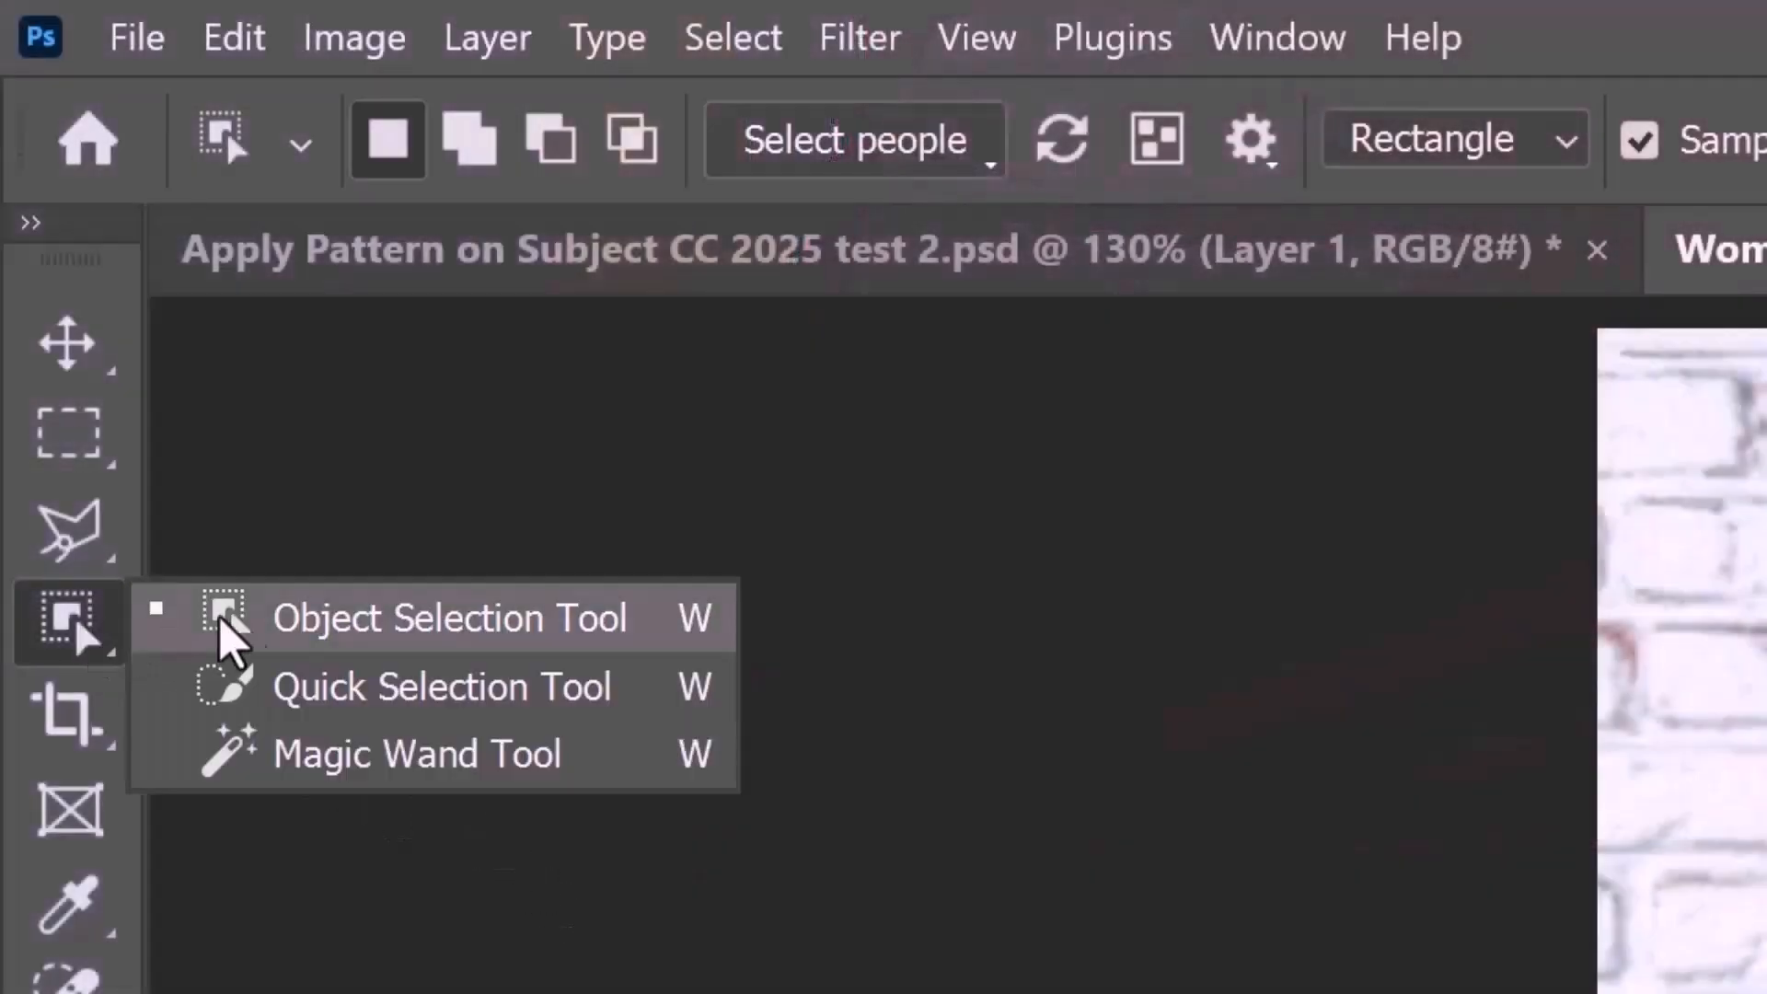
left_click(387, 698)
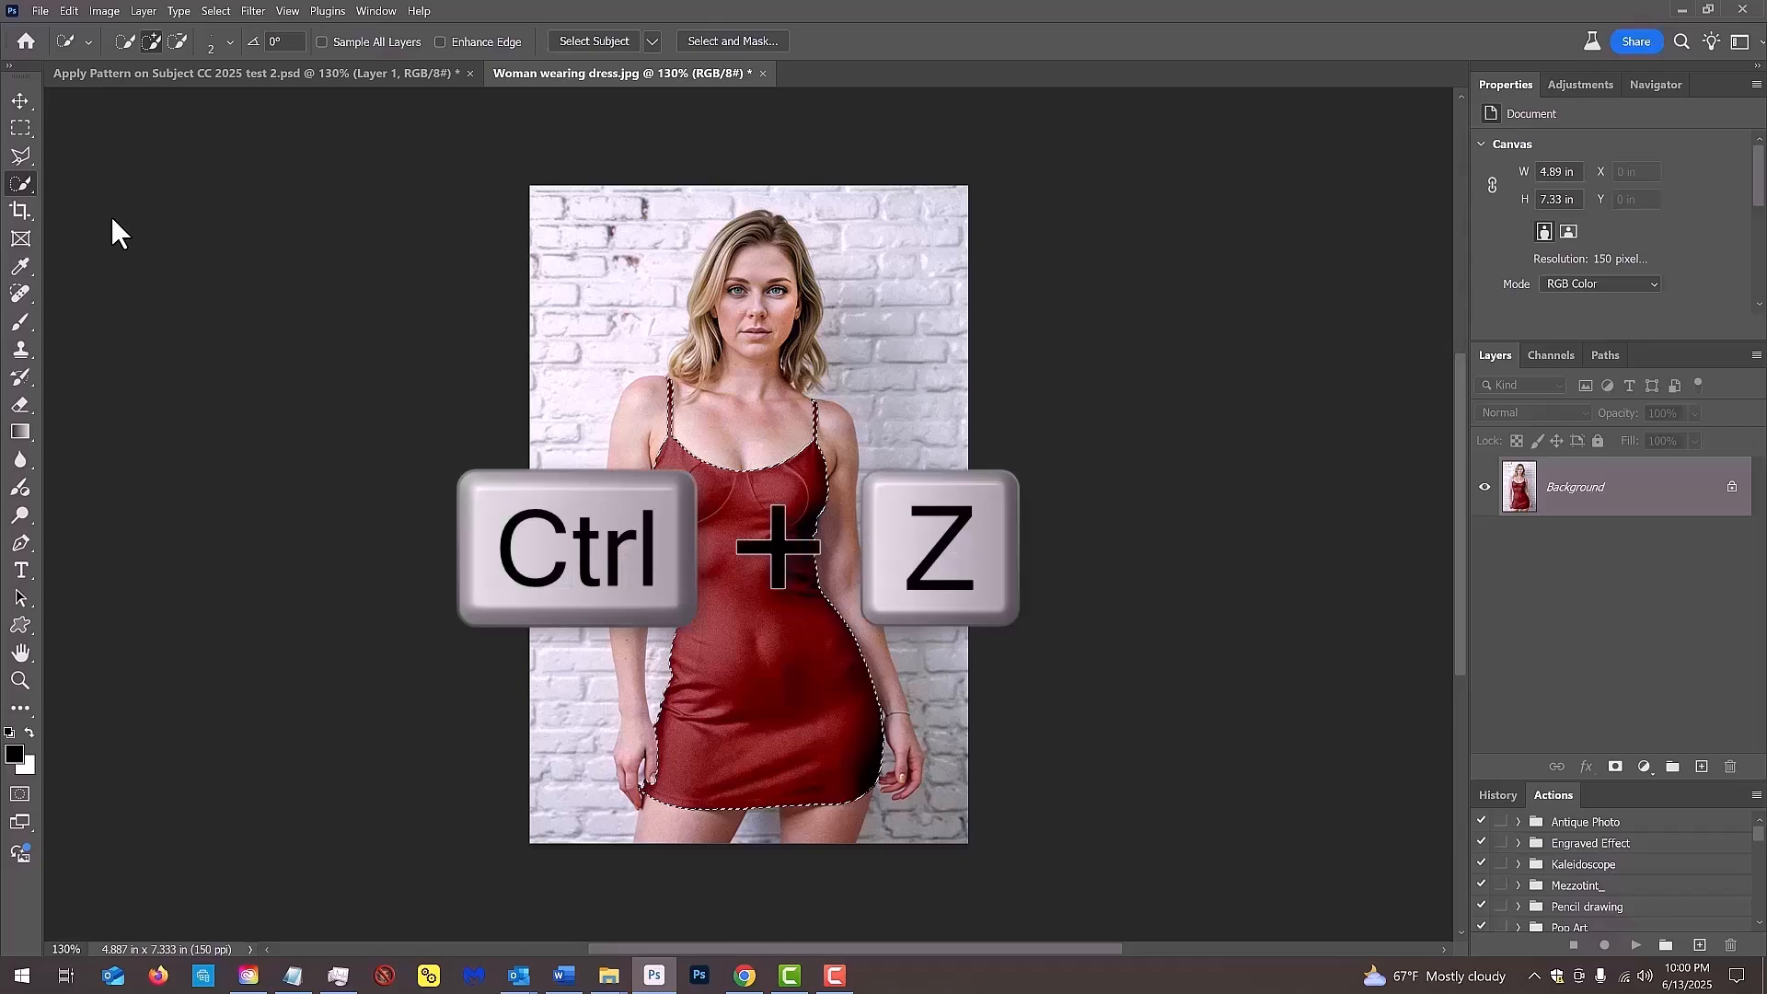
key("z")
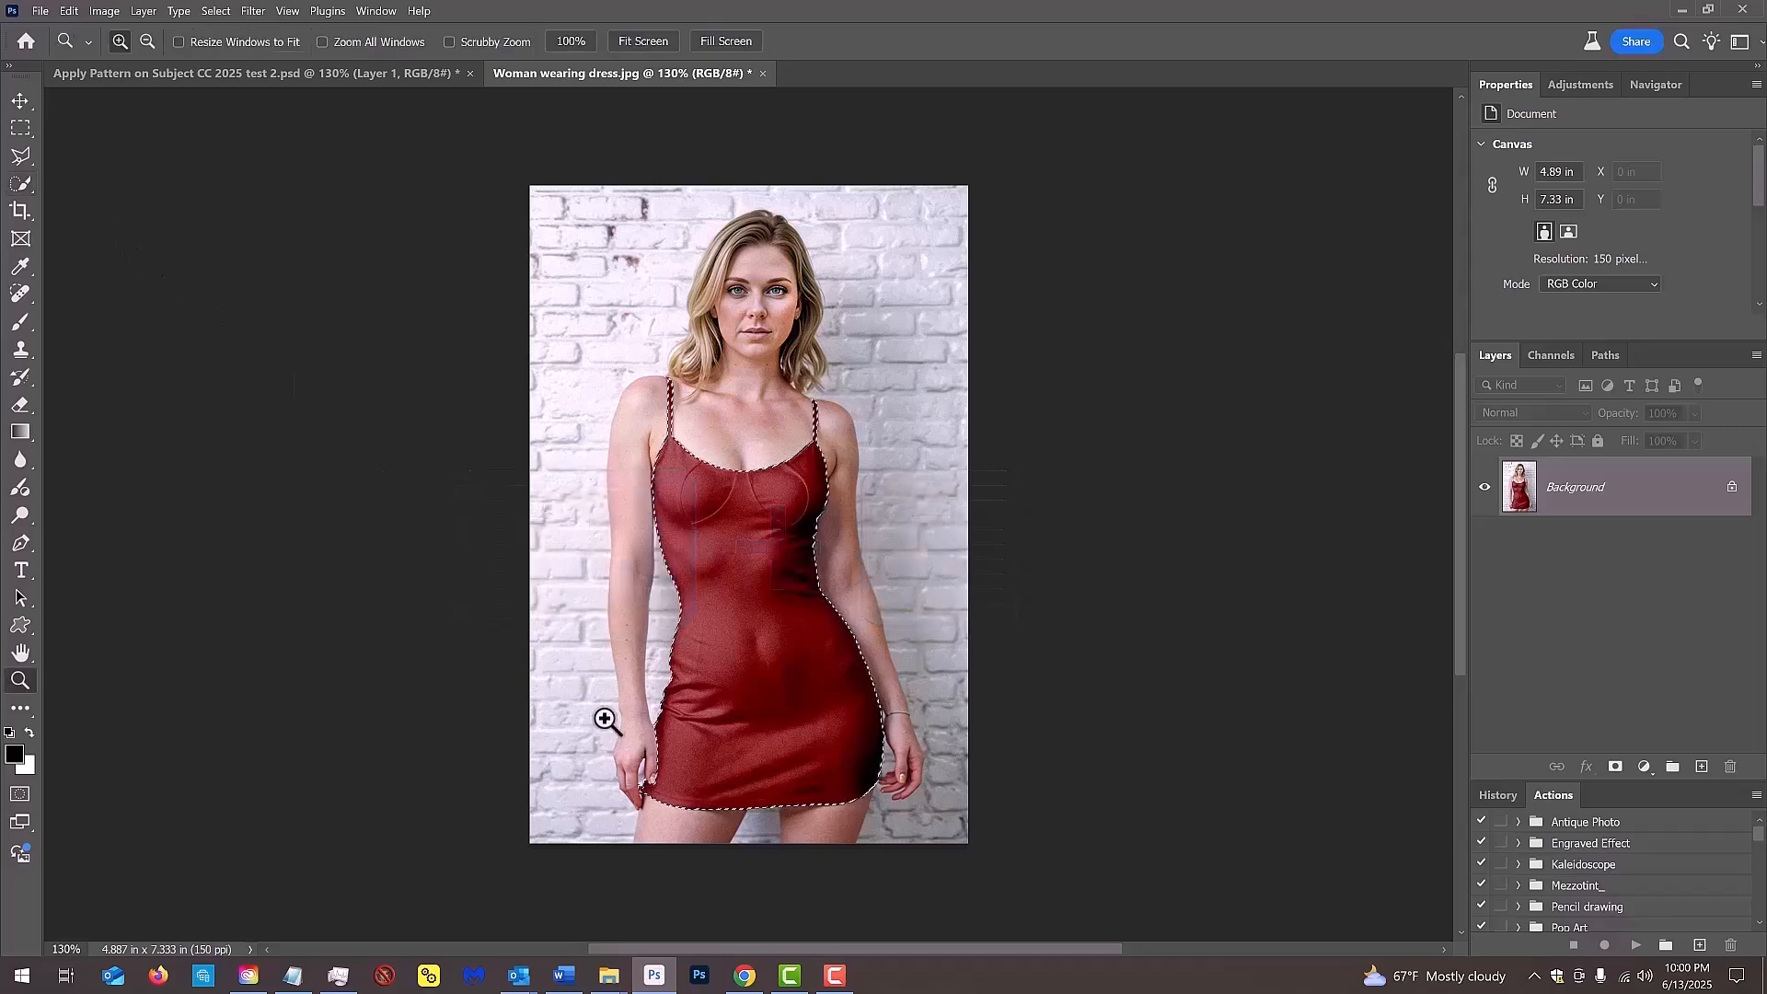
mouse_move(605, 719)
left_mouse_down()
mouse_move(694, 769)
mouse_move(704, 822)
left_mouse_up()
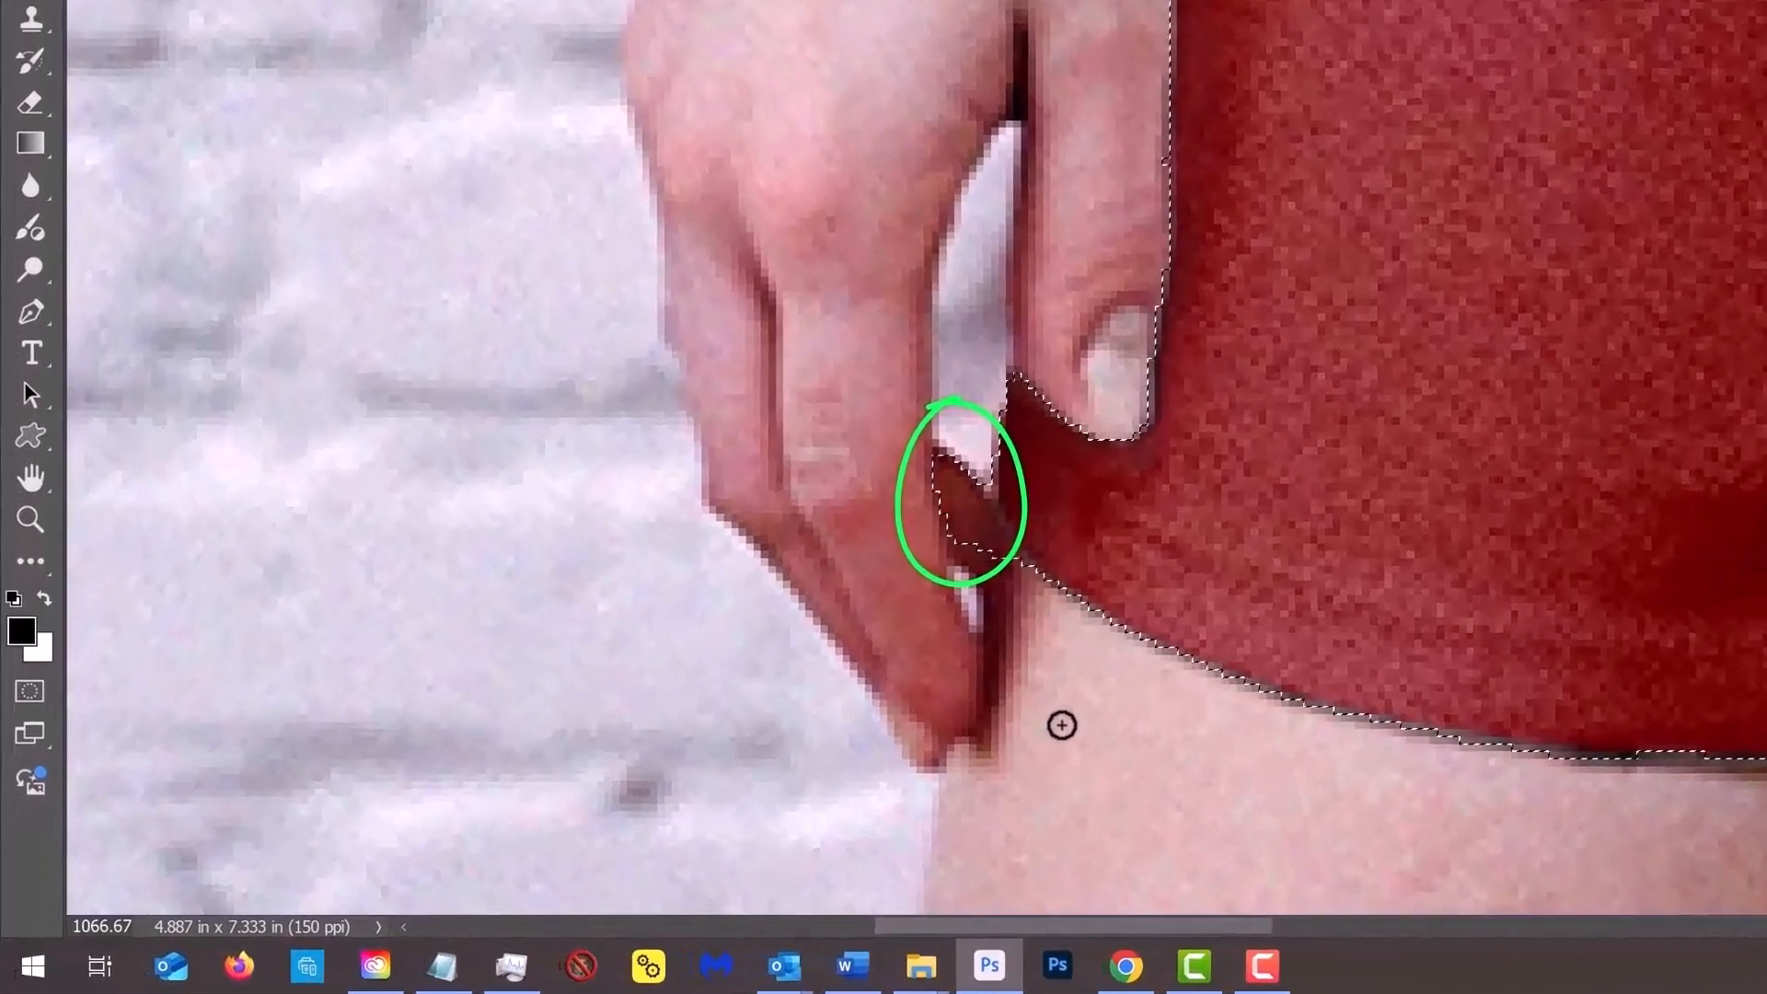
key("alt")
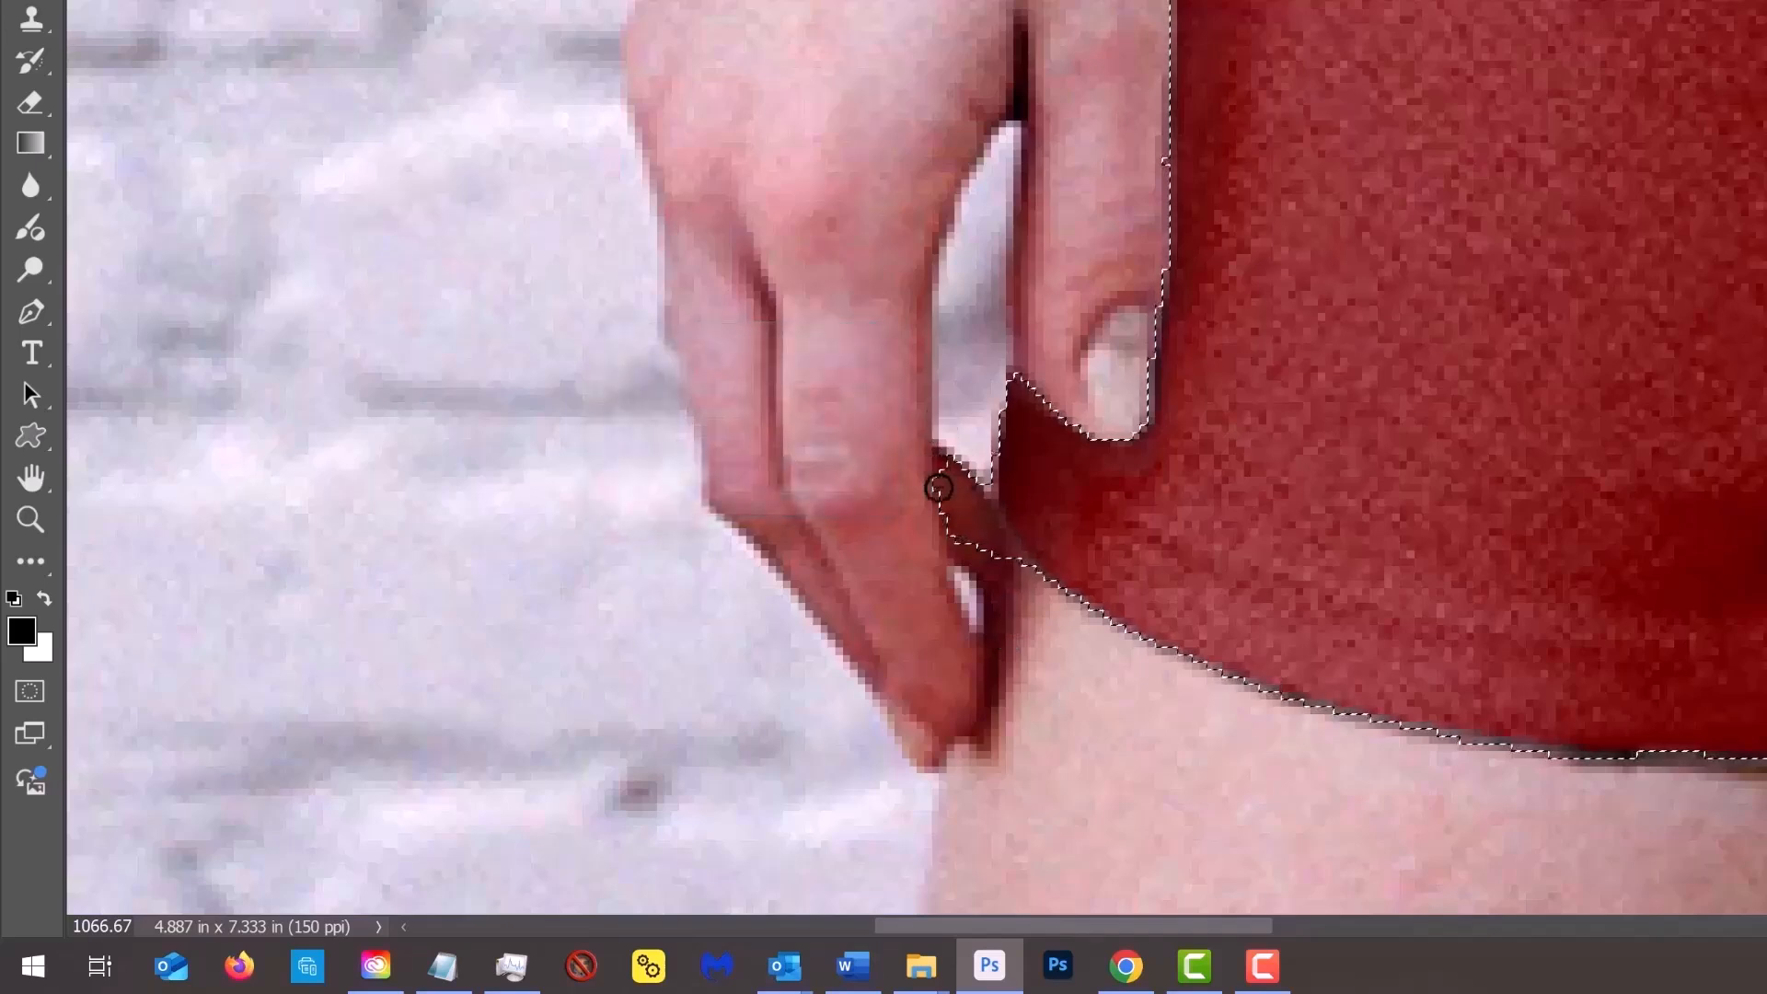
mouse_move(942, 564)
left_mouse_down()
mouse_move(936, 478)
mouse_move(964, 451)
mouse_move(963, 558)
left_mouse_up()
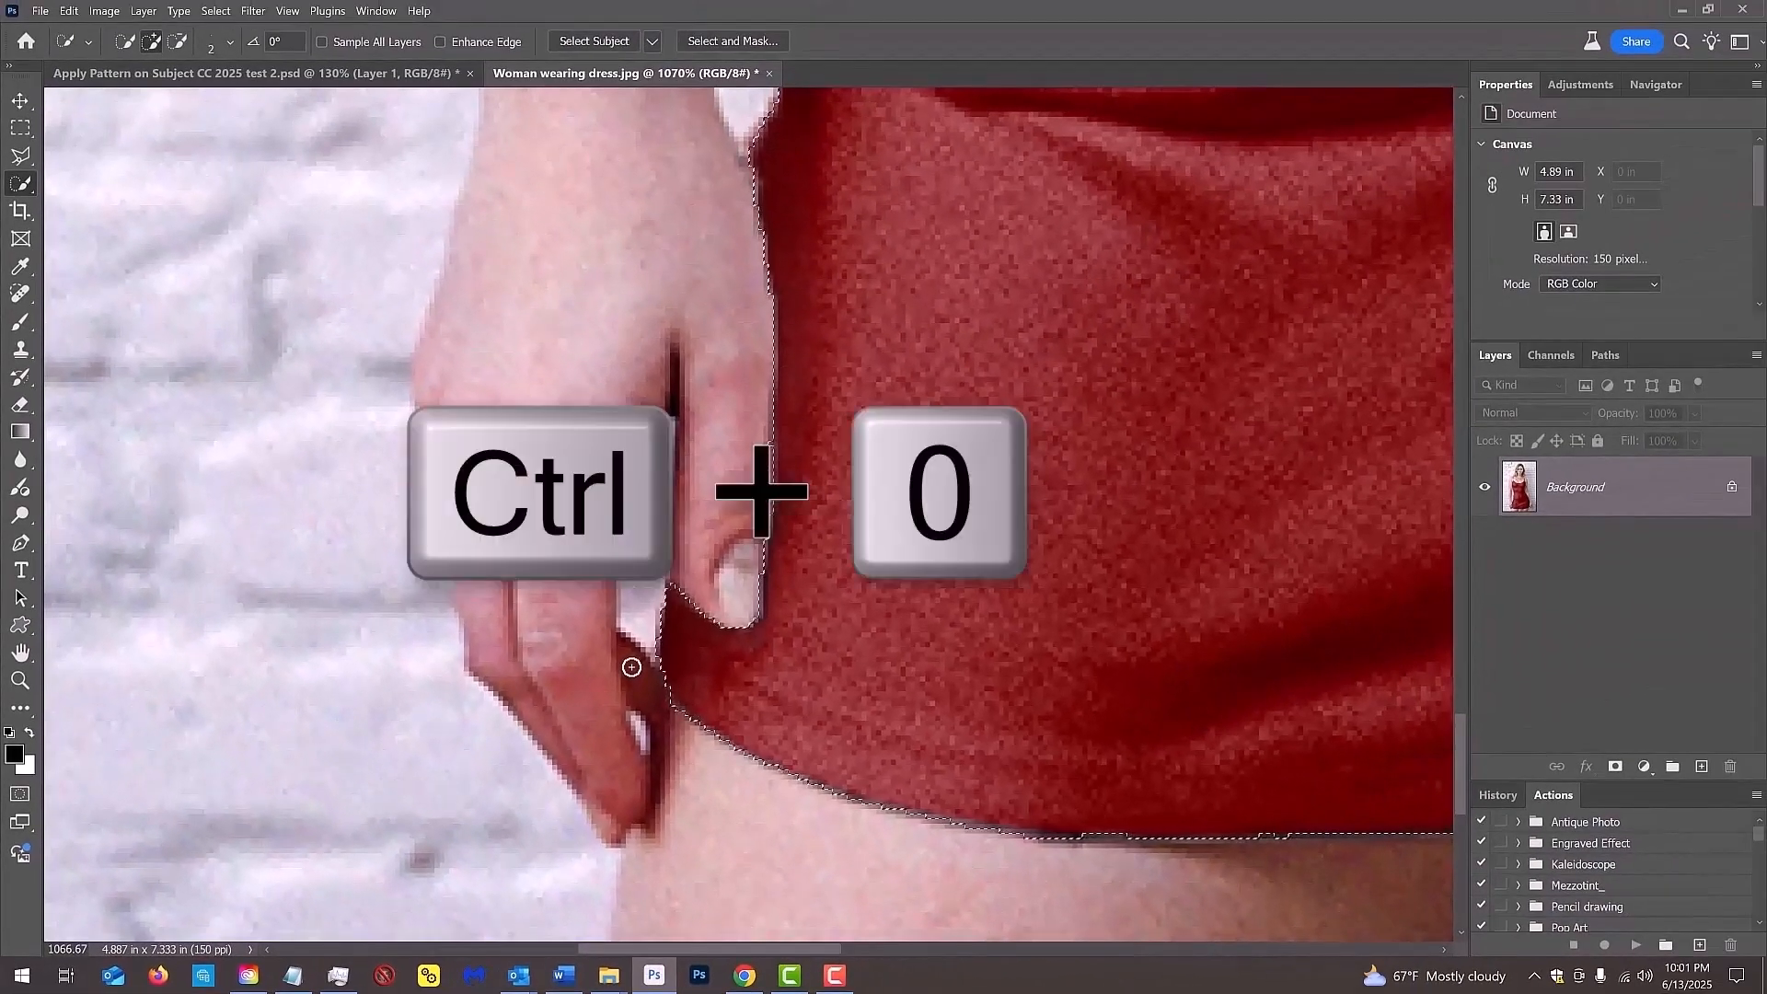
key("ctrl+0")
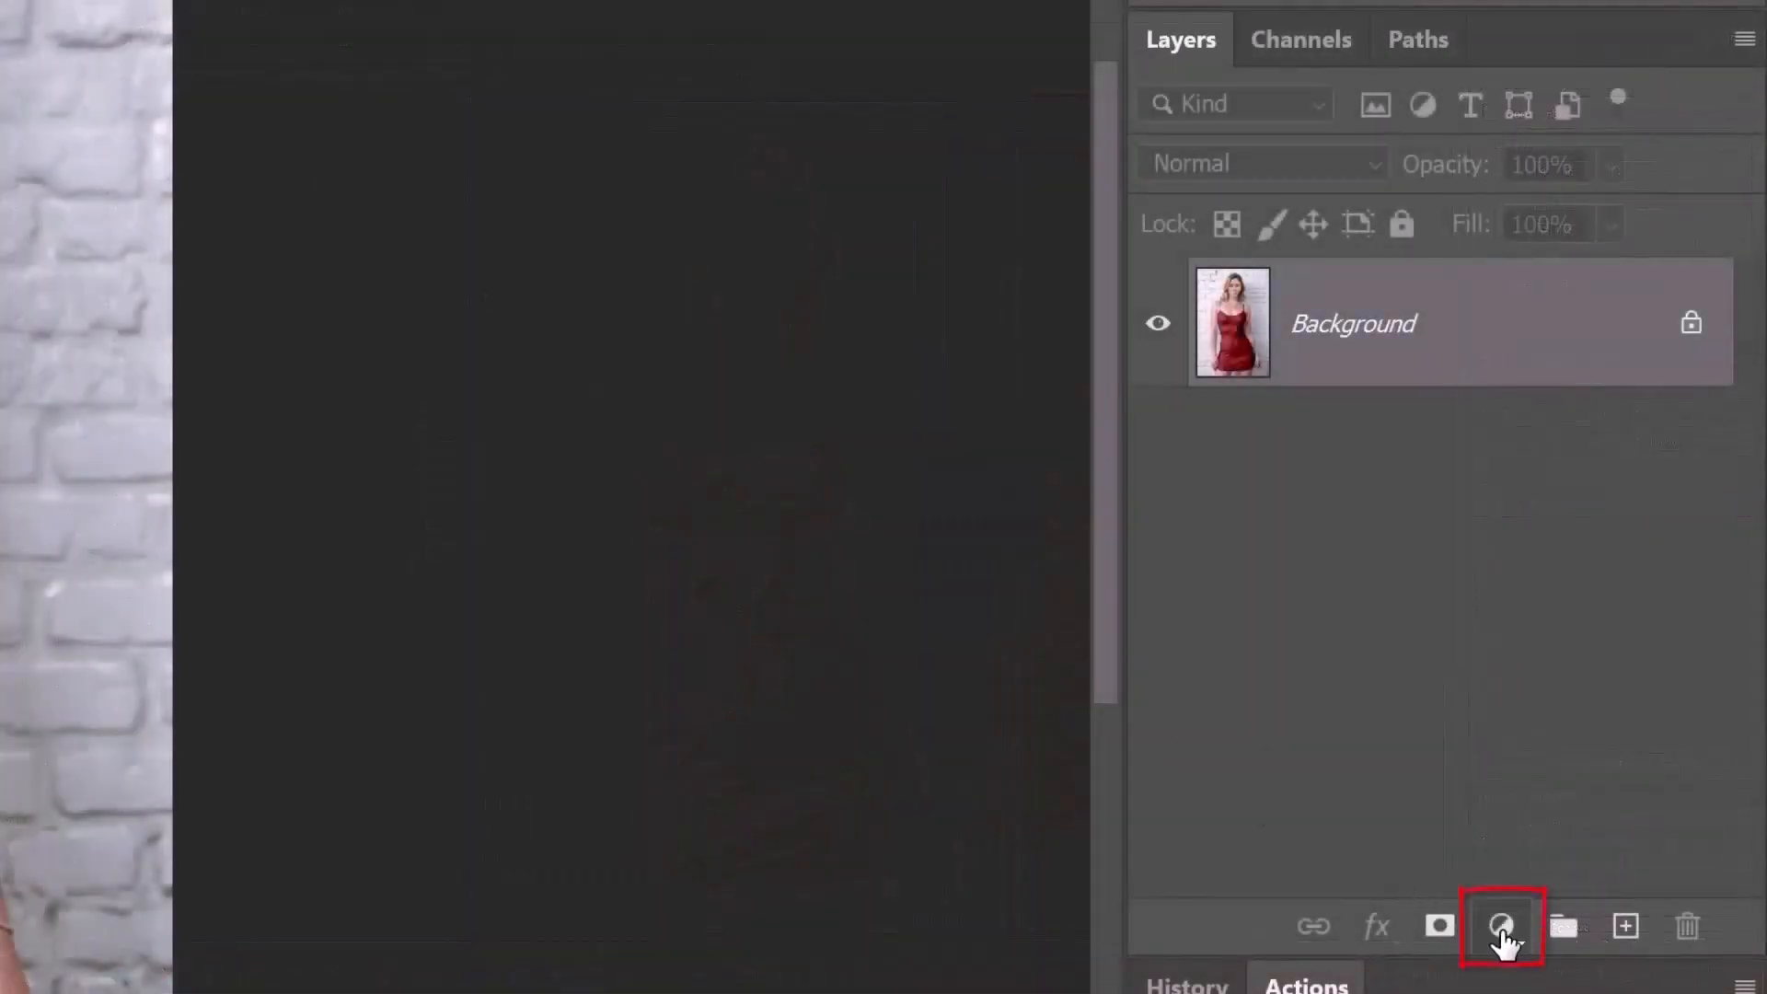
Add a Hue/Saturation adjustment layer for the selected dress and set its reds to Saturation -100 and Lightness +100.
left_click(1502, 928)
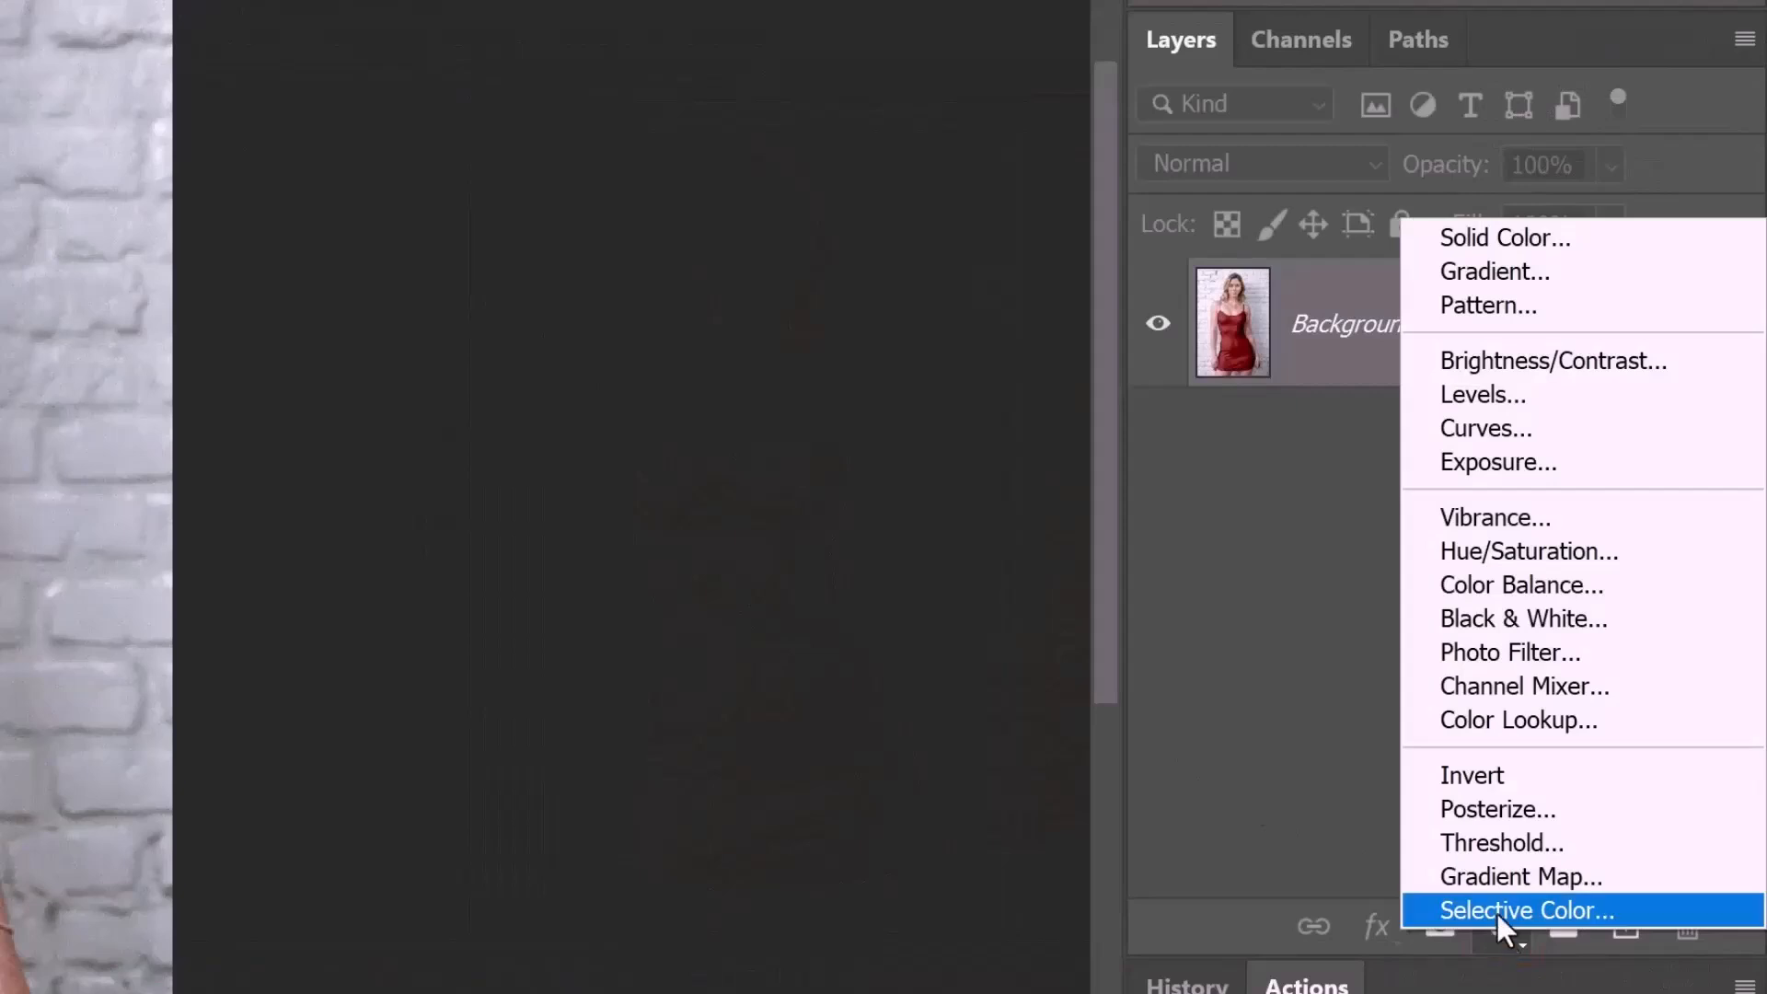
left_click(1500, 550)
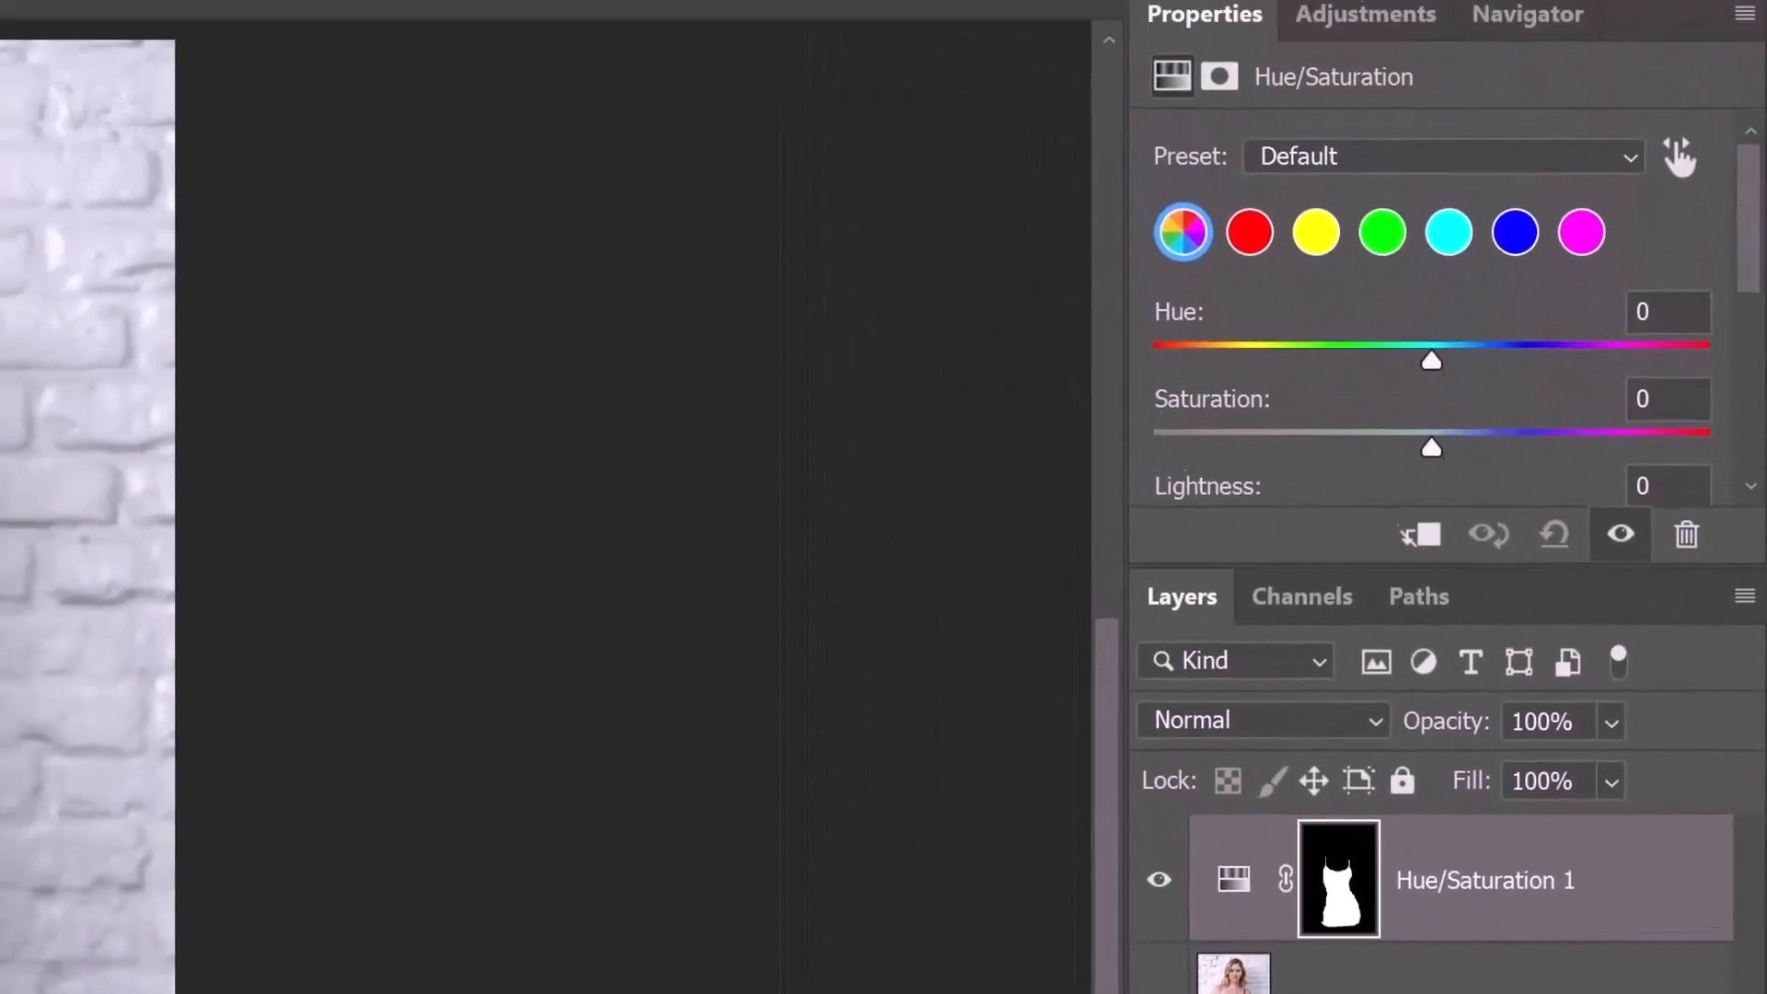
left_click_drag(1441, 564, 1404, 981)
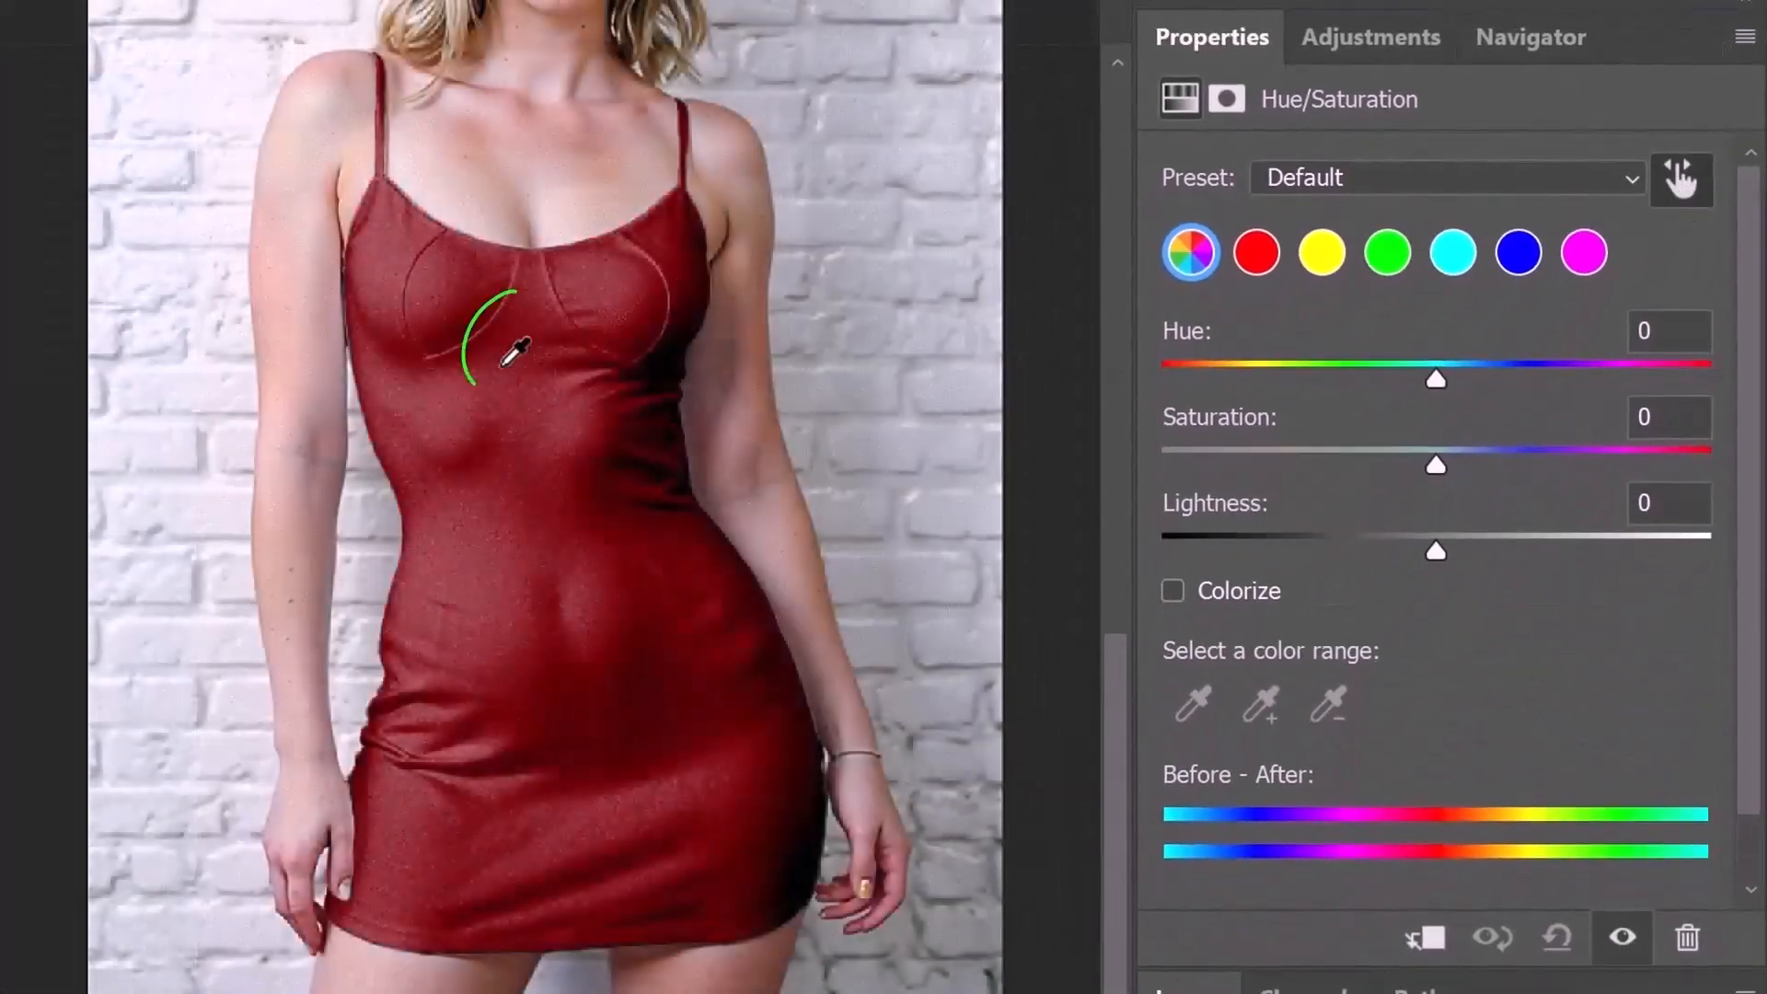
left_click_drag(497, 366, 503, 366)
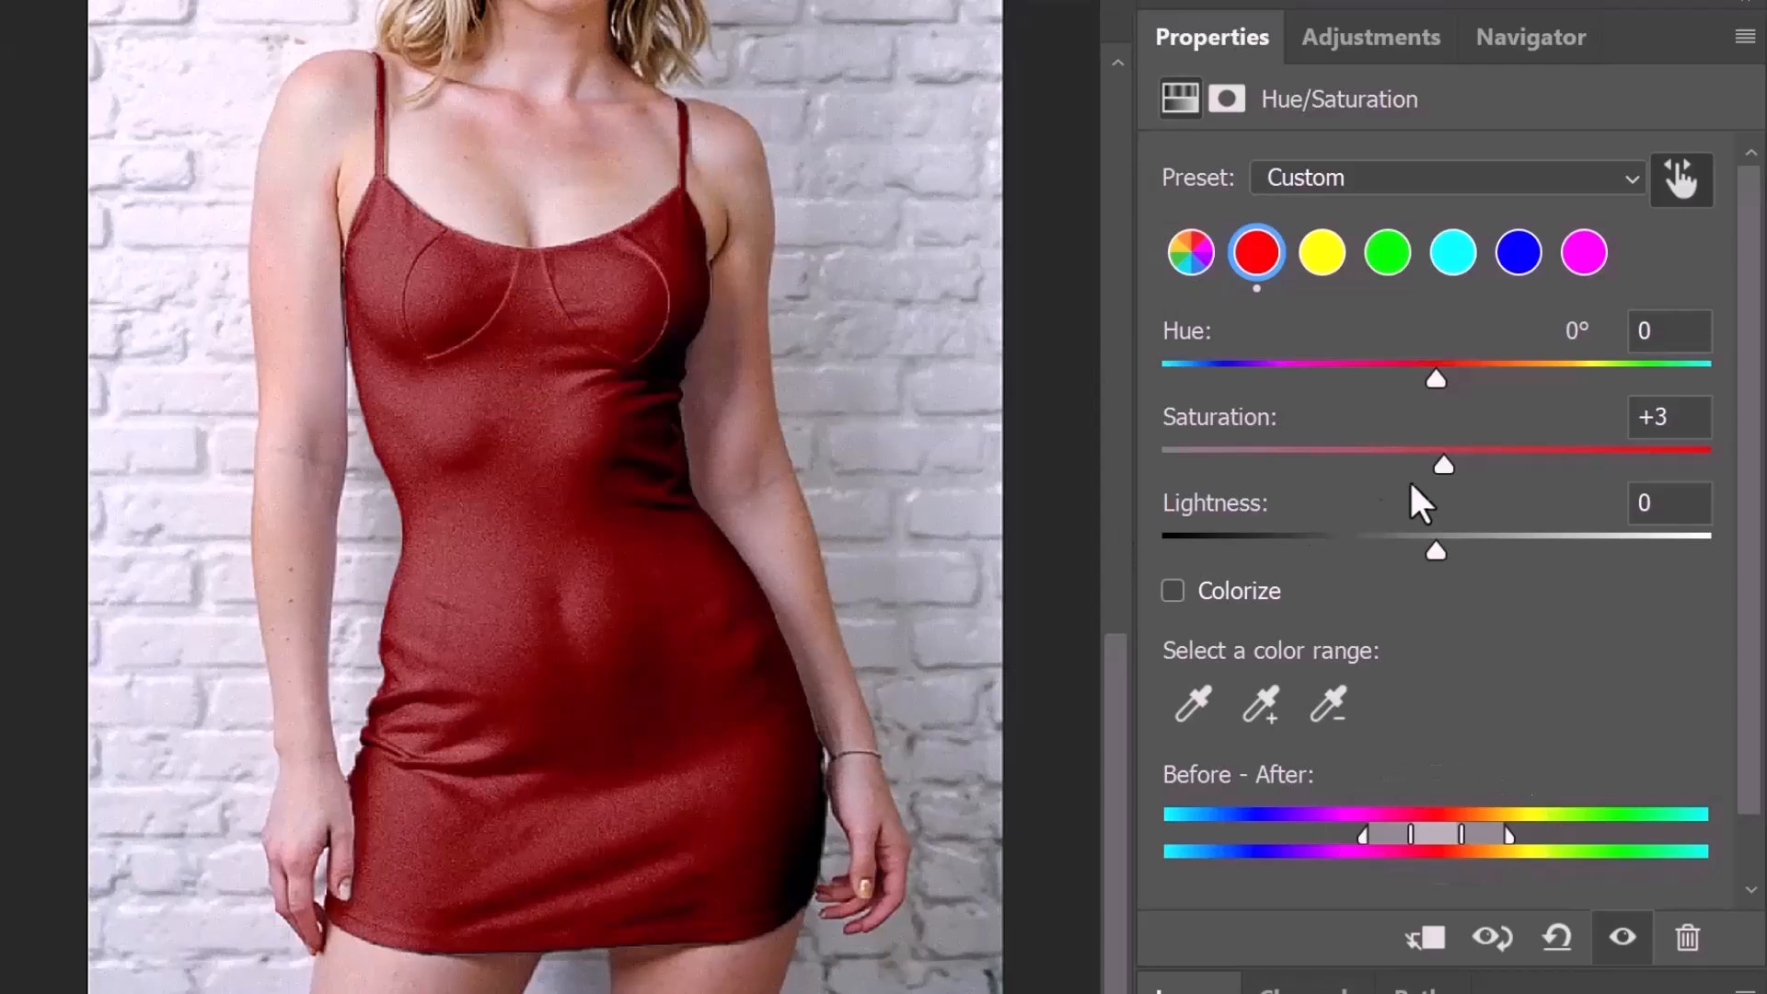
left_click_drag(1442, 467, 1161, 465)
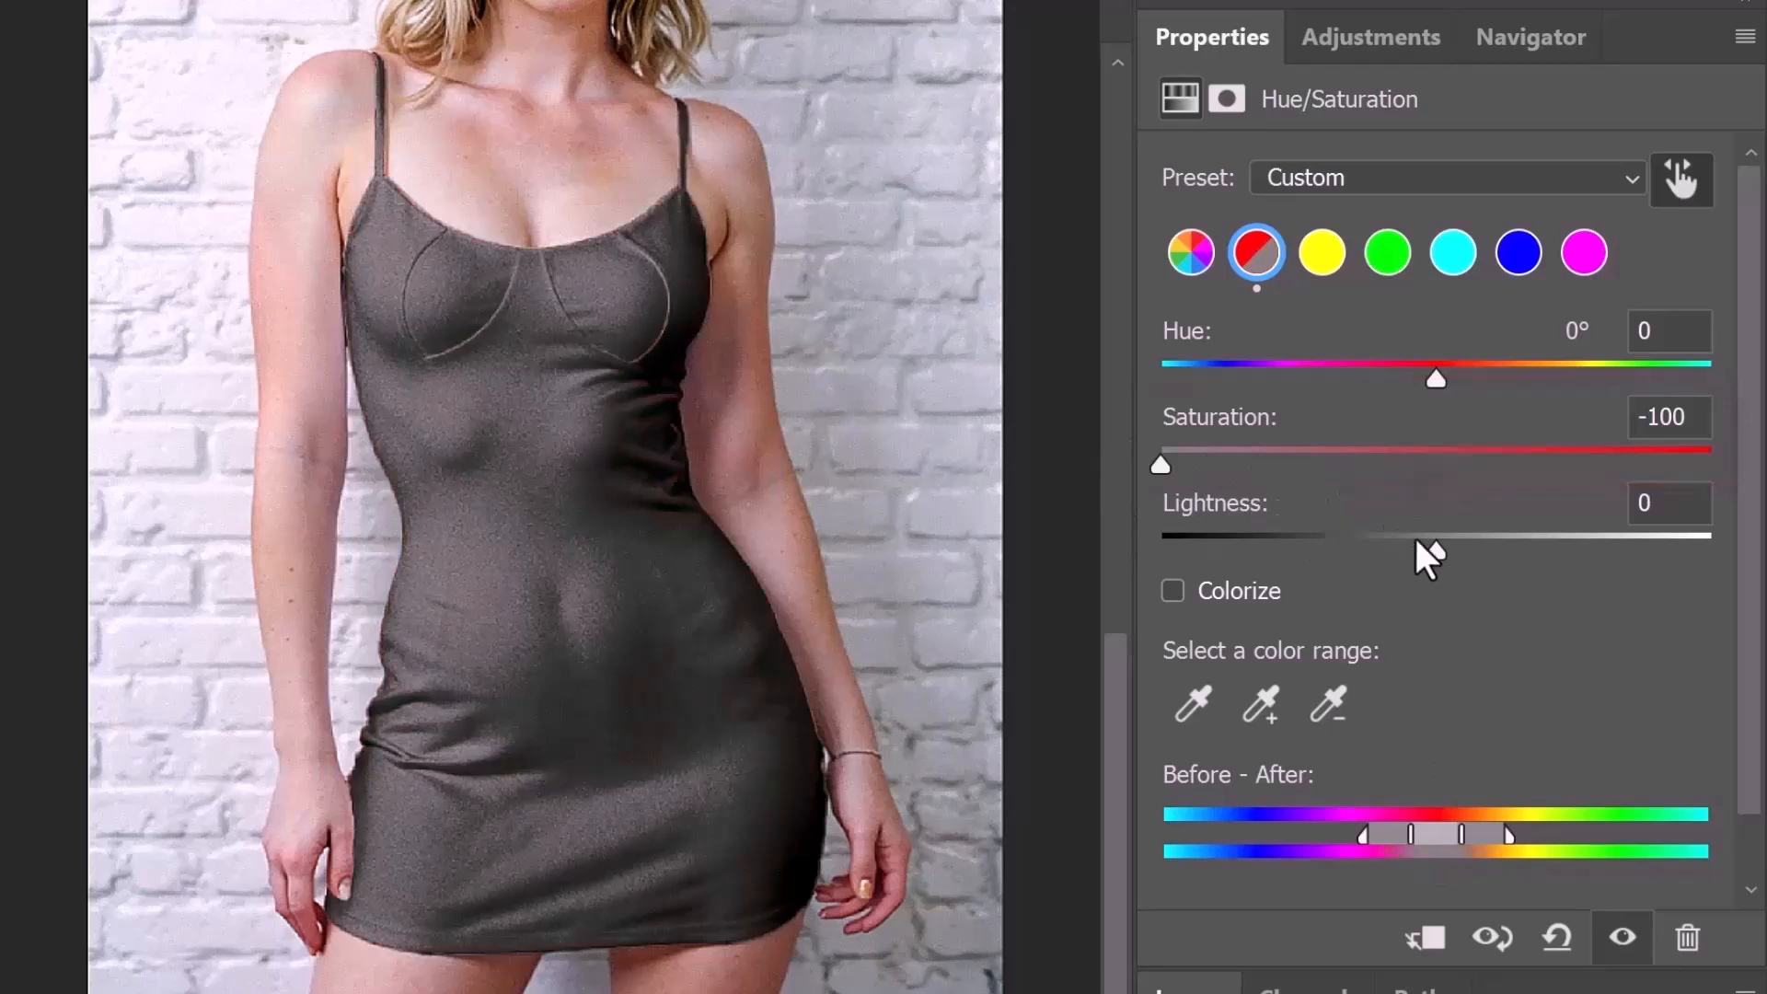
left_click_drag(1438, 554, 1763, 542)
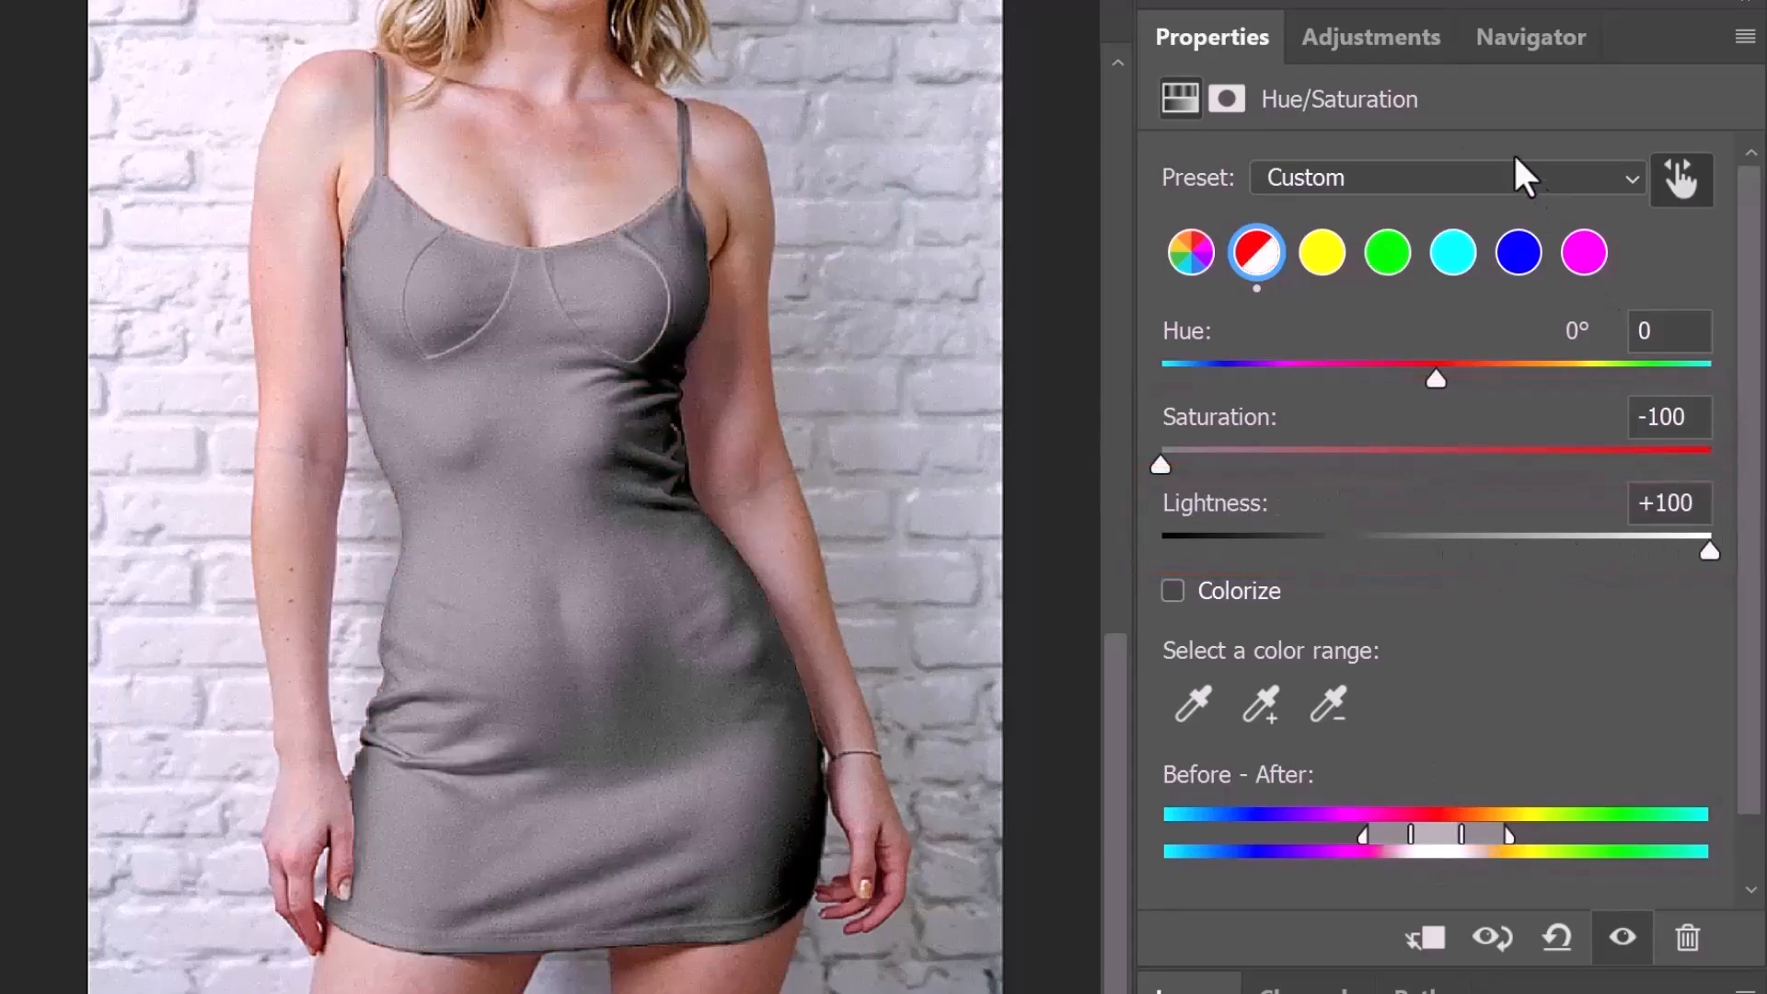
Add a Levels adjustment layer and clip it to the Hue/Saturation layer below.
left_click(1356, 39)
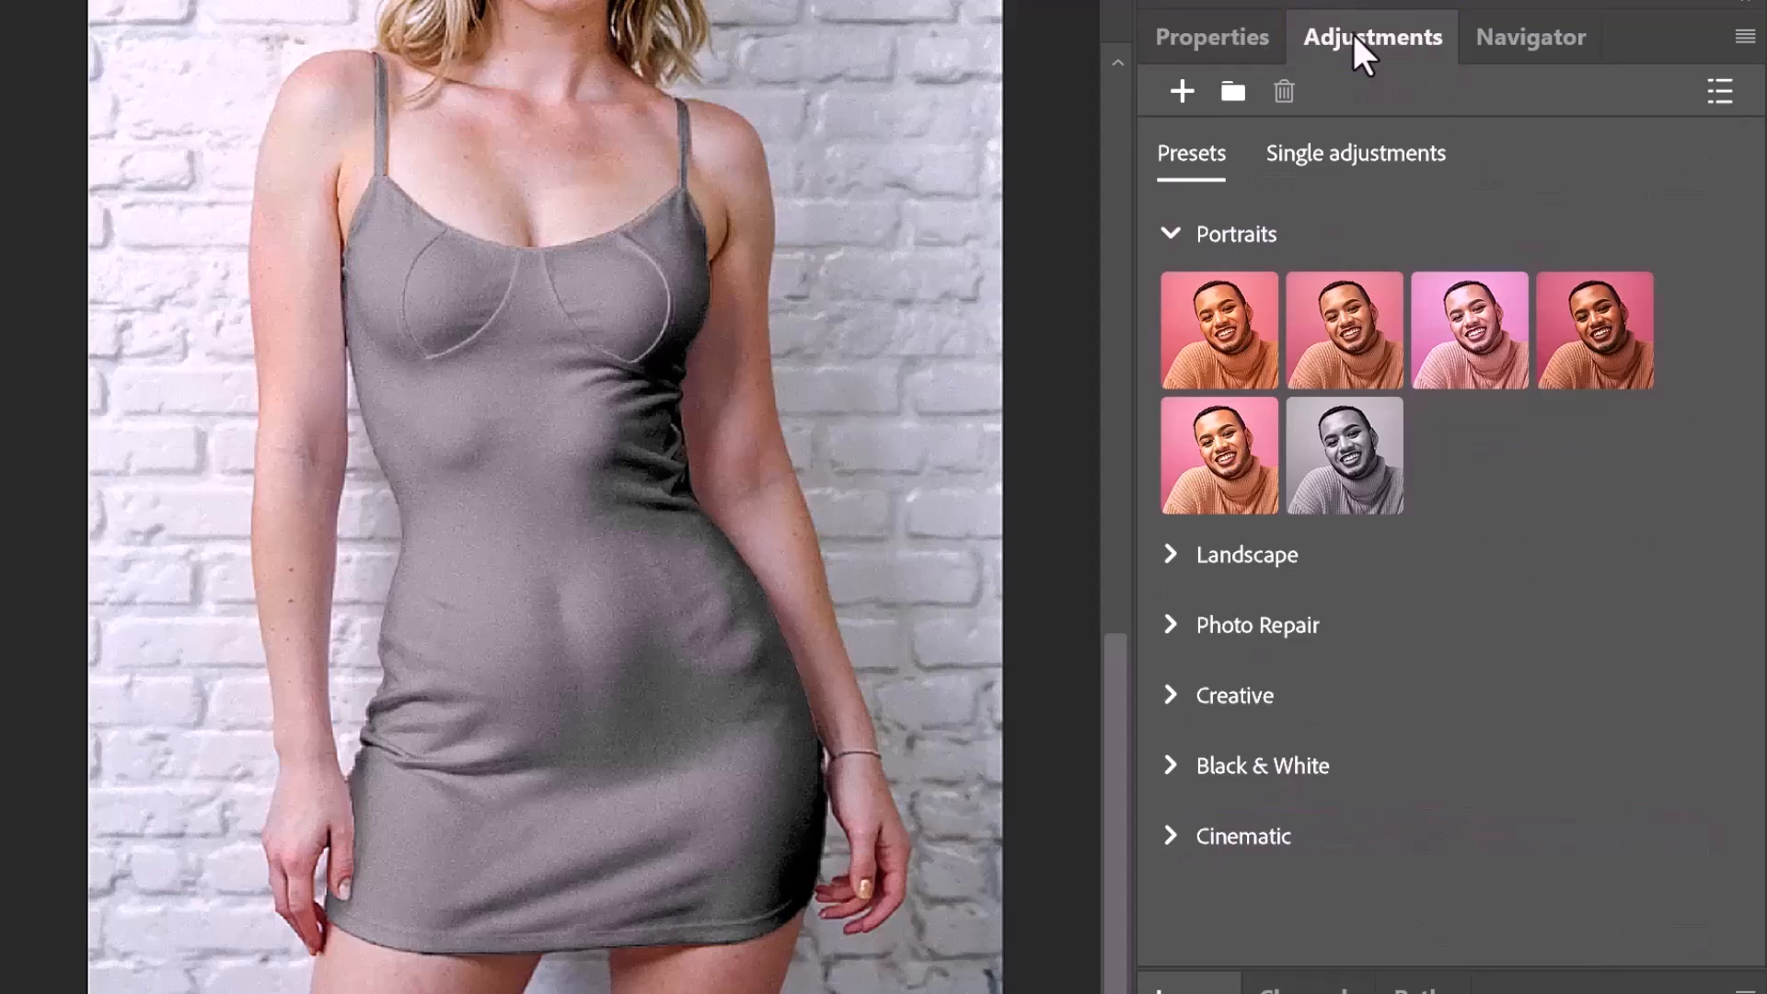
left_click(1349, 155)
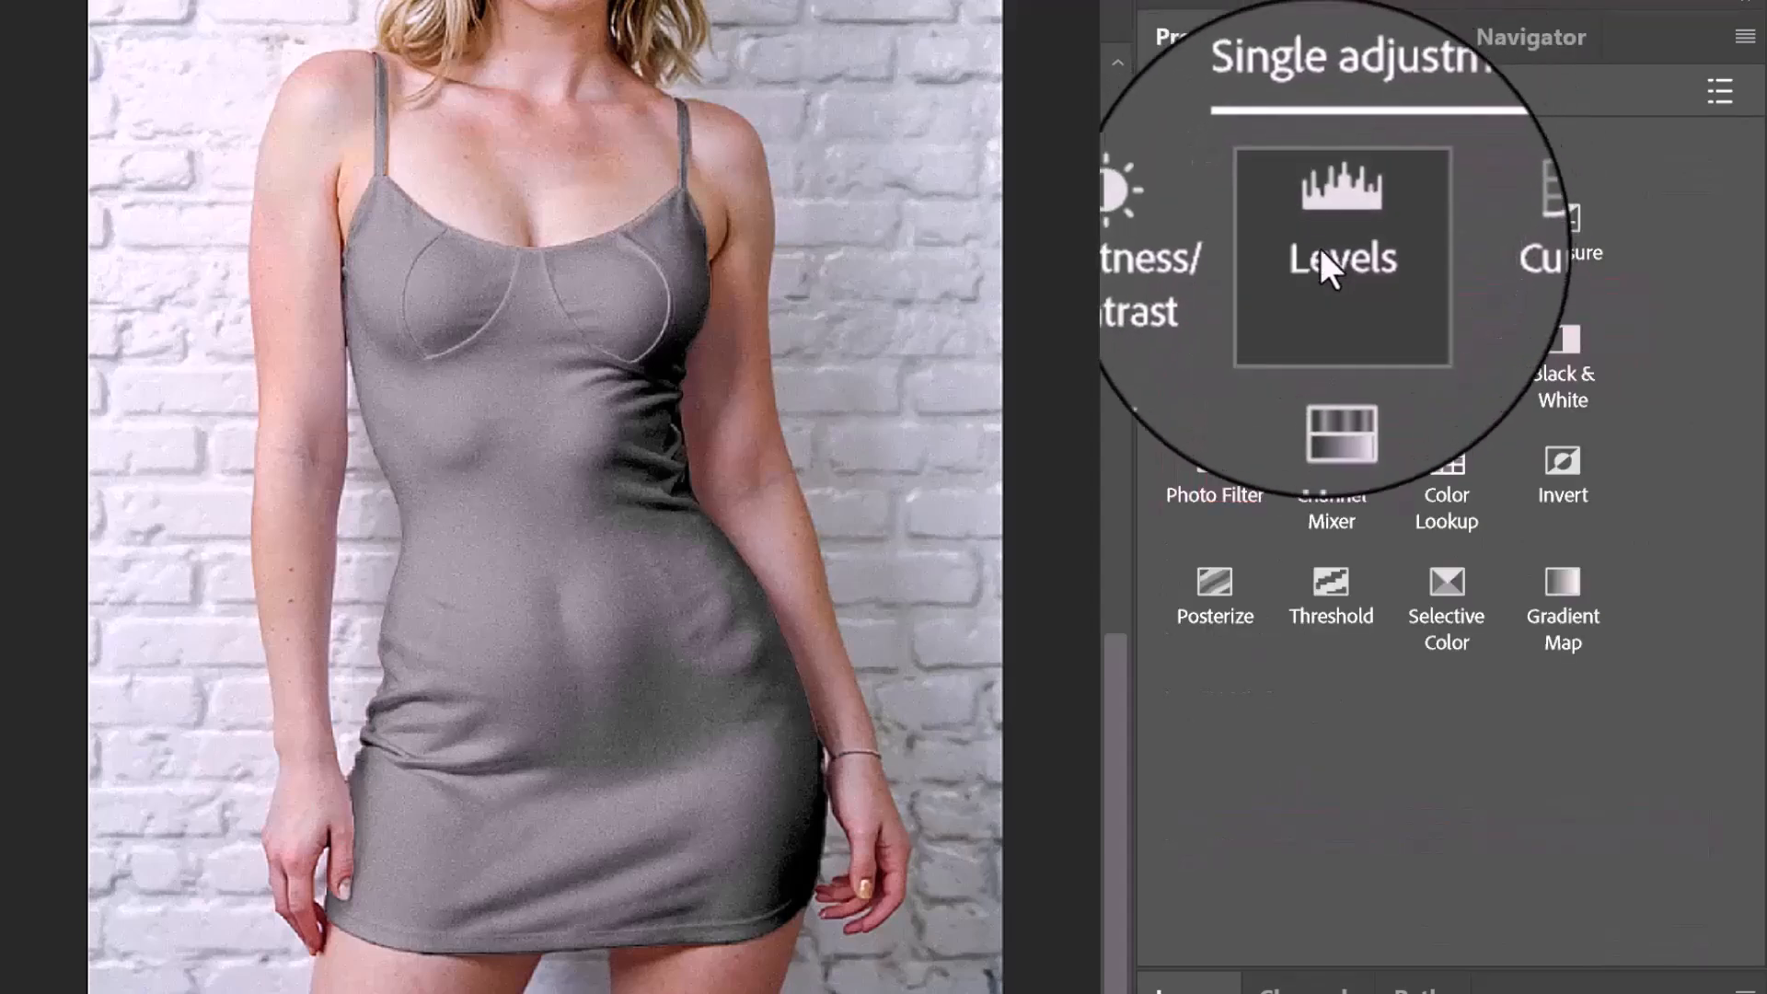
left_click(1320, 250)
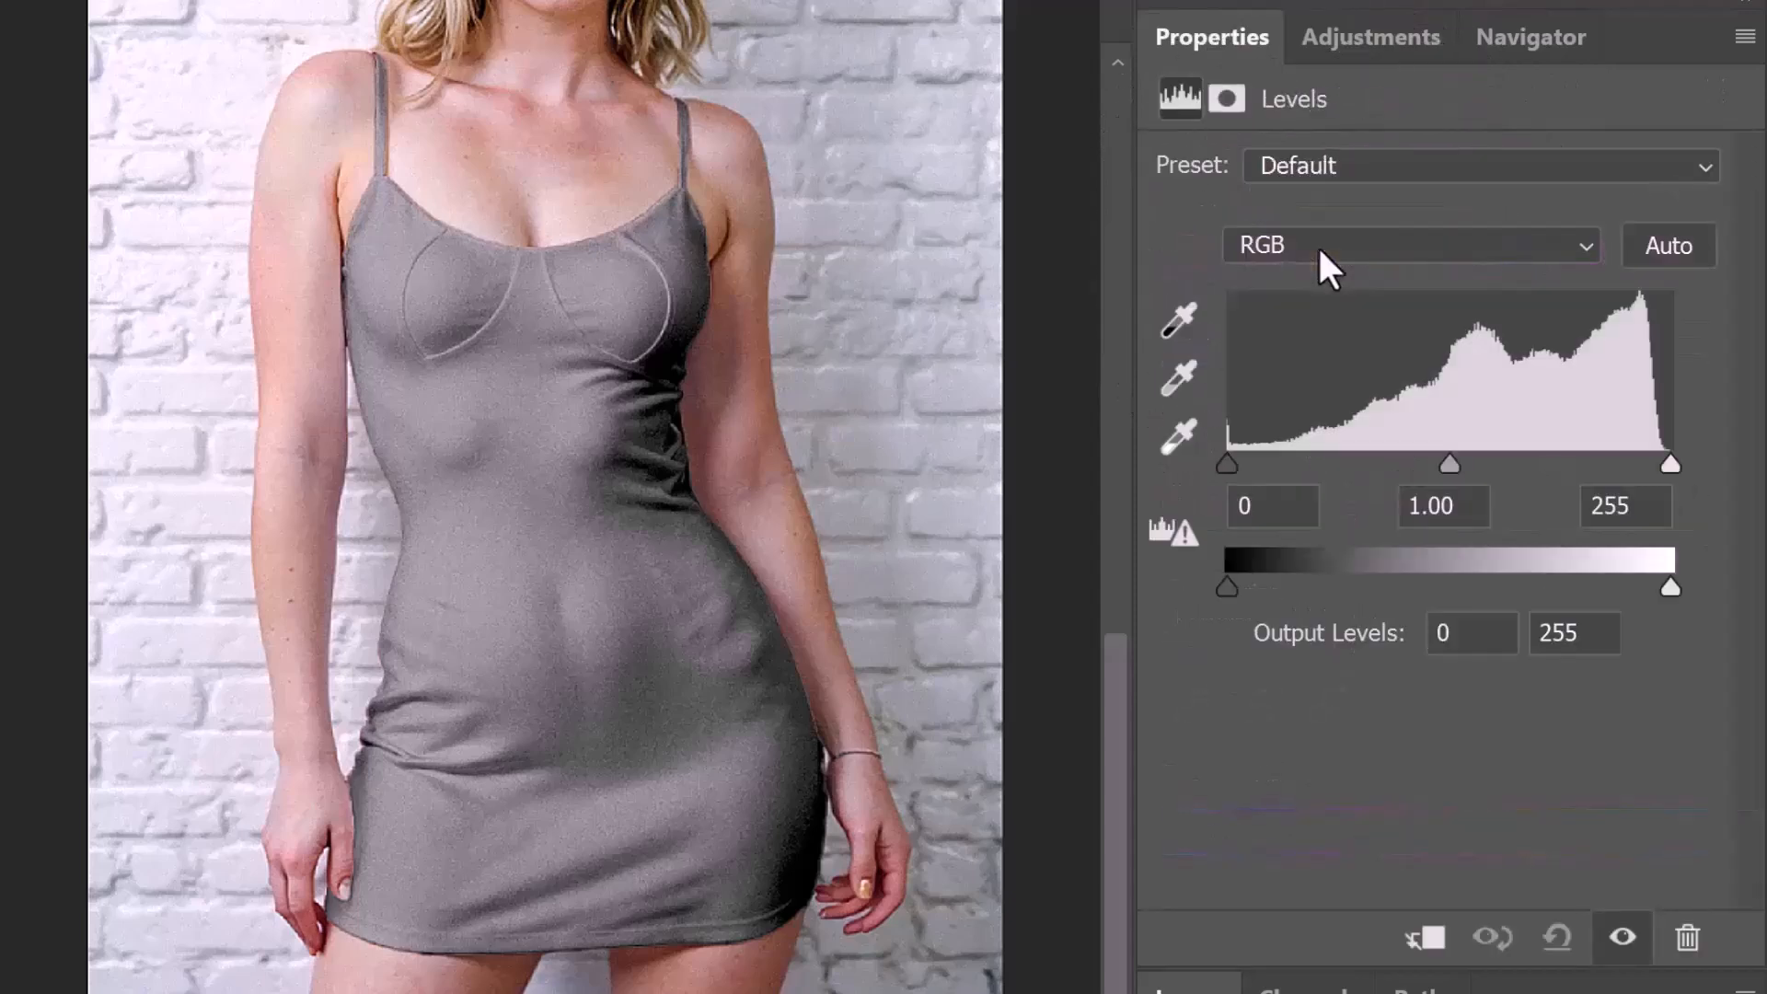
scroll(1317, 245, "down", 10)
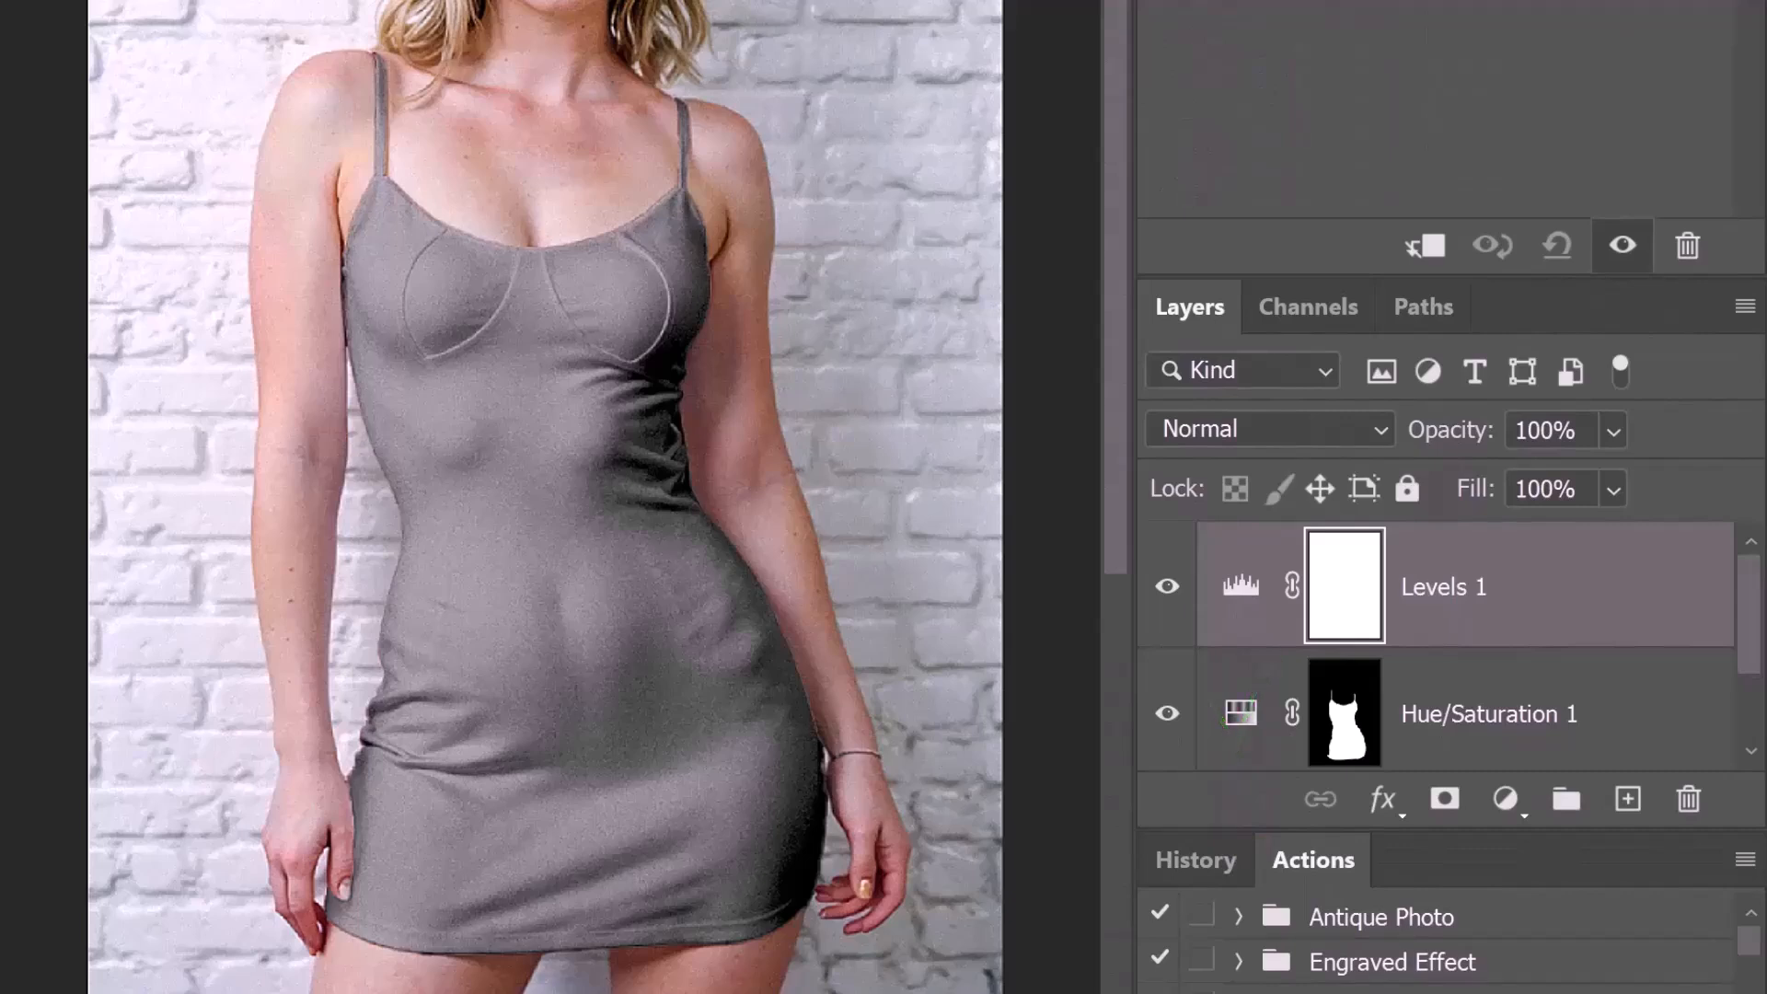
left_click(1426, 247)
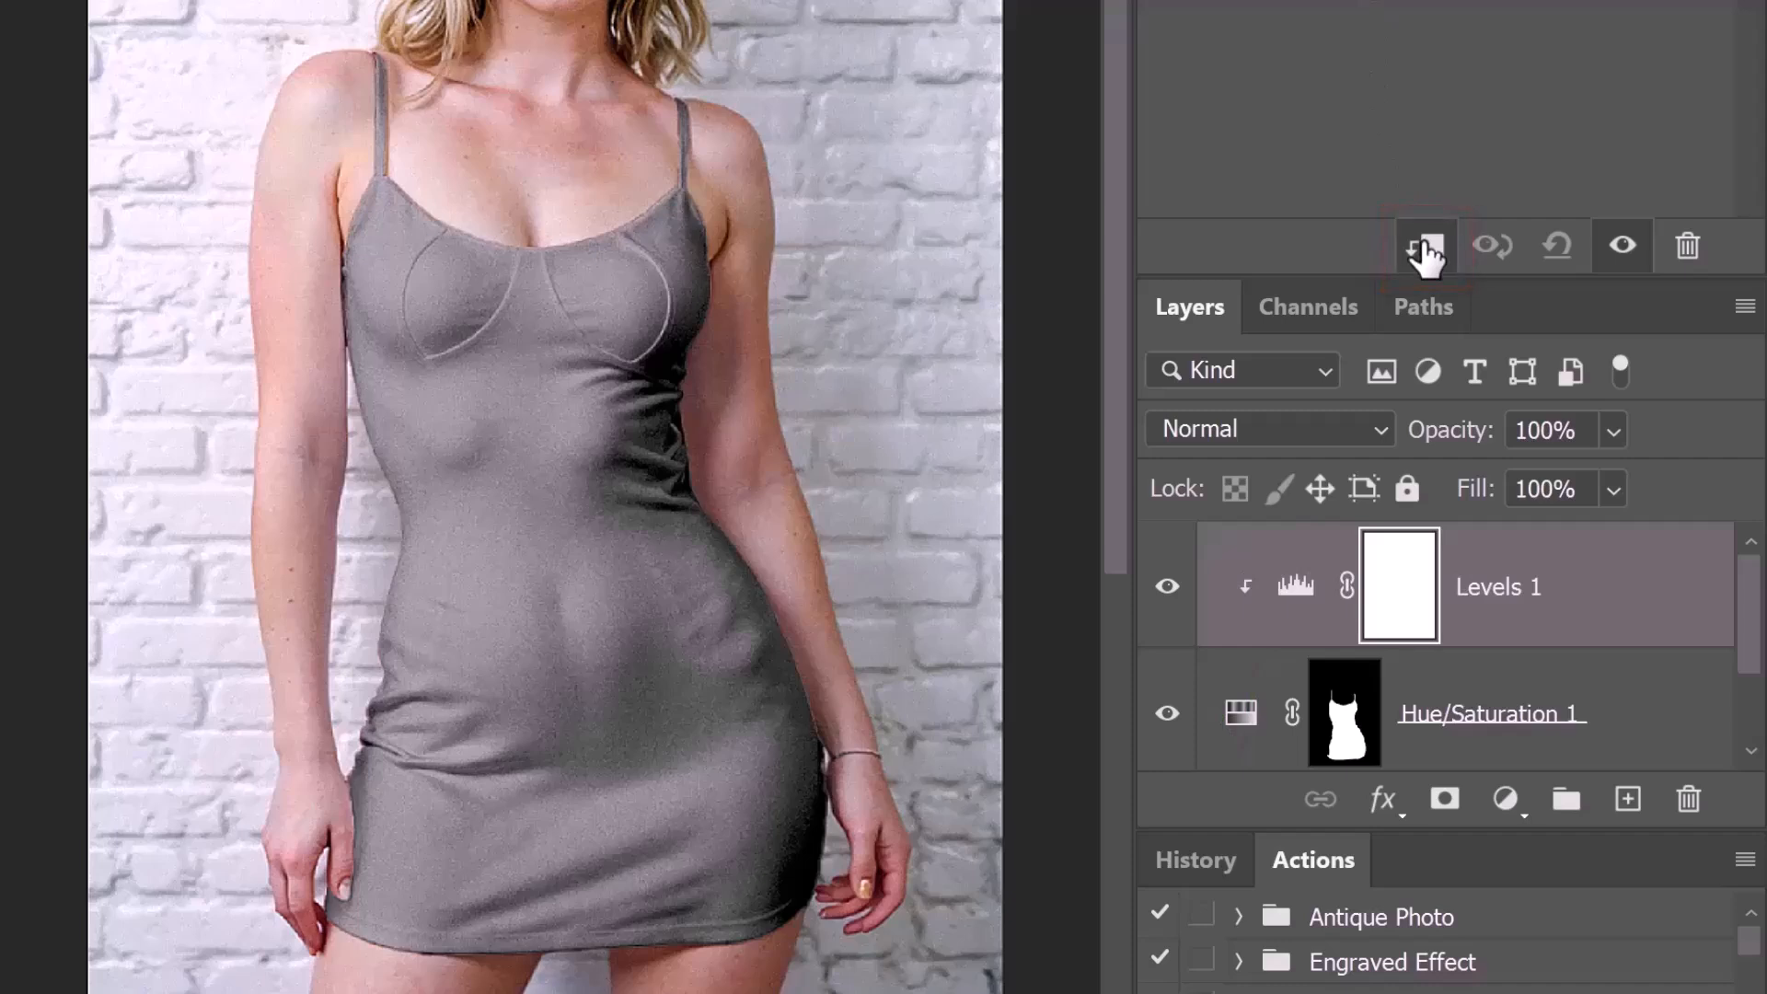
Brighten the dress in Levels by setting the input highlights to 173 and the output shadows to 98.
scroll(1473, 552, "up", 7)
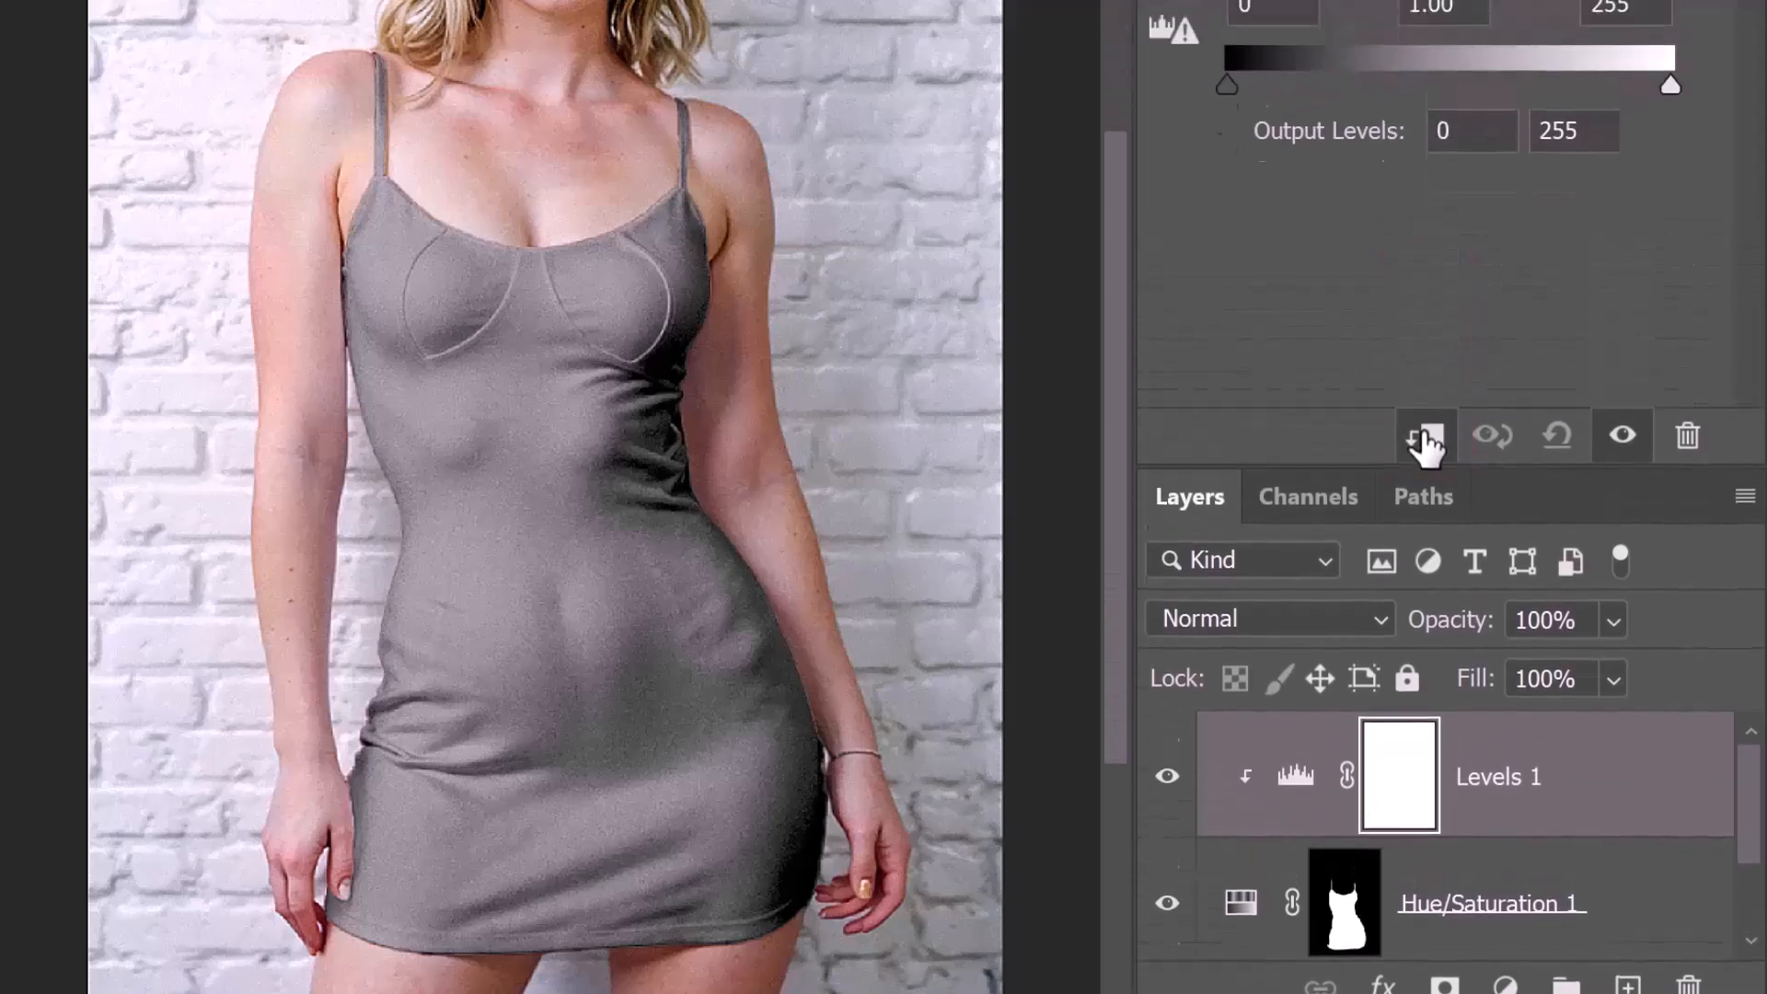
scroll(1500, 731, "up", 1)
mouse_move(1669, 460)
left_mouse_down()
mouse_move(1514, 462)
mouse_move(1532, 460)
left_mouse_up()
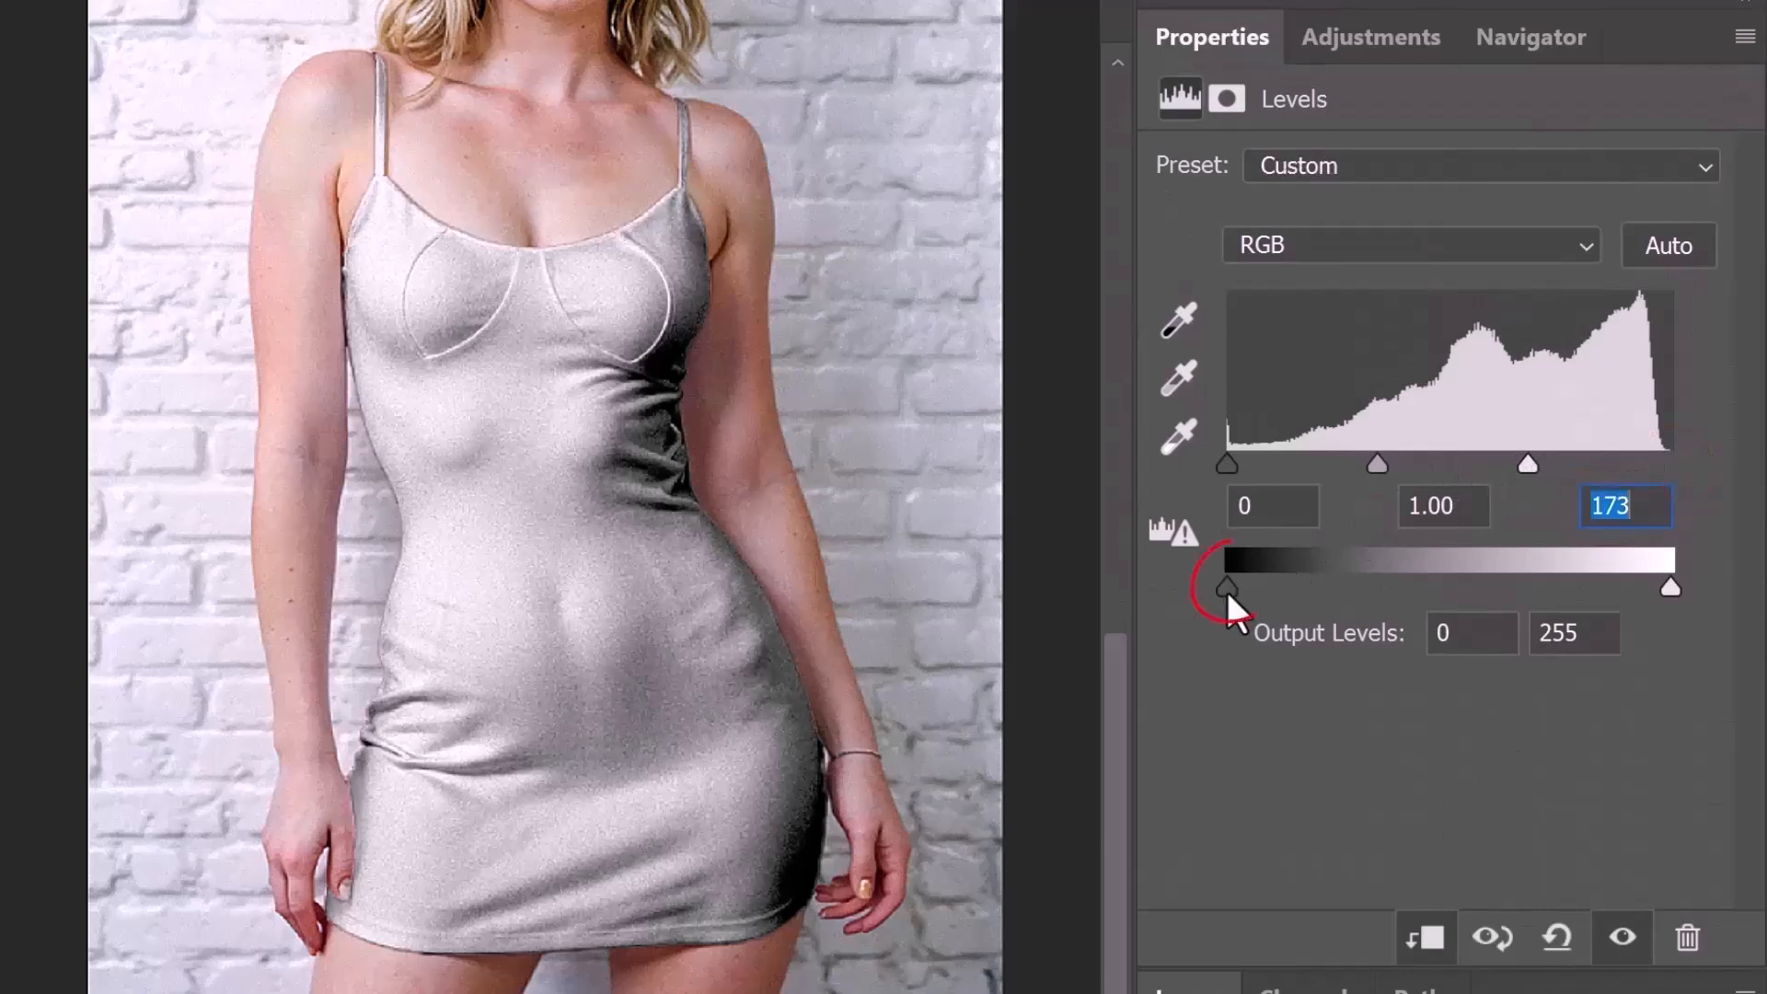
left_click_drag(1228, 591, 1399, 593)
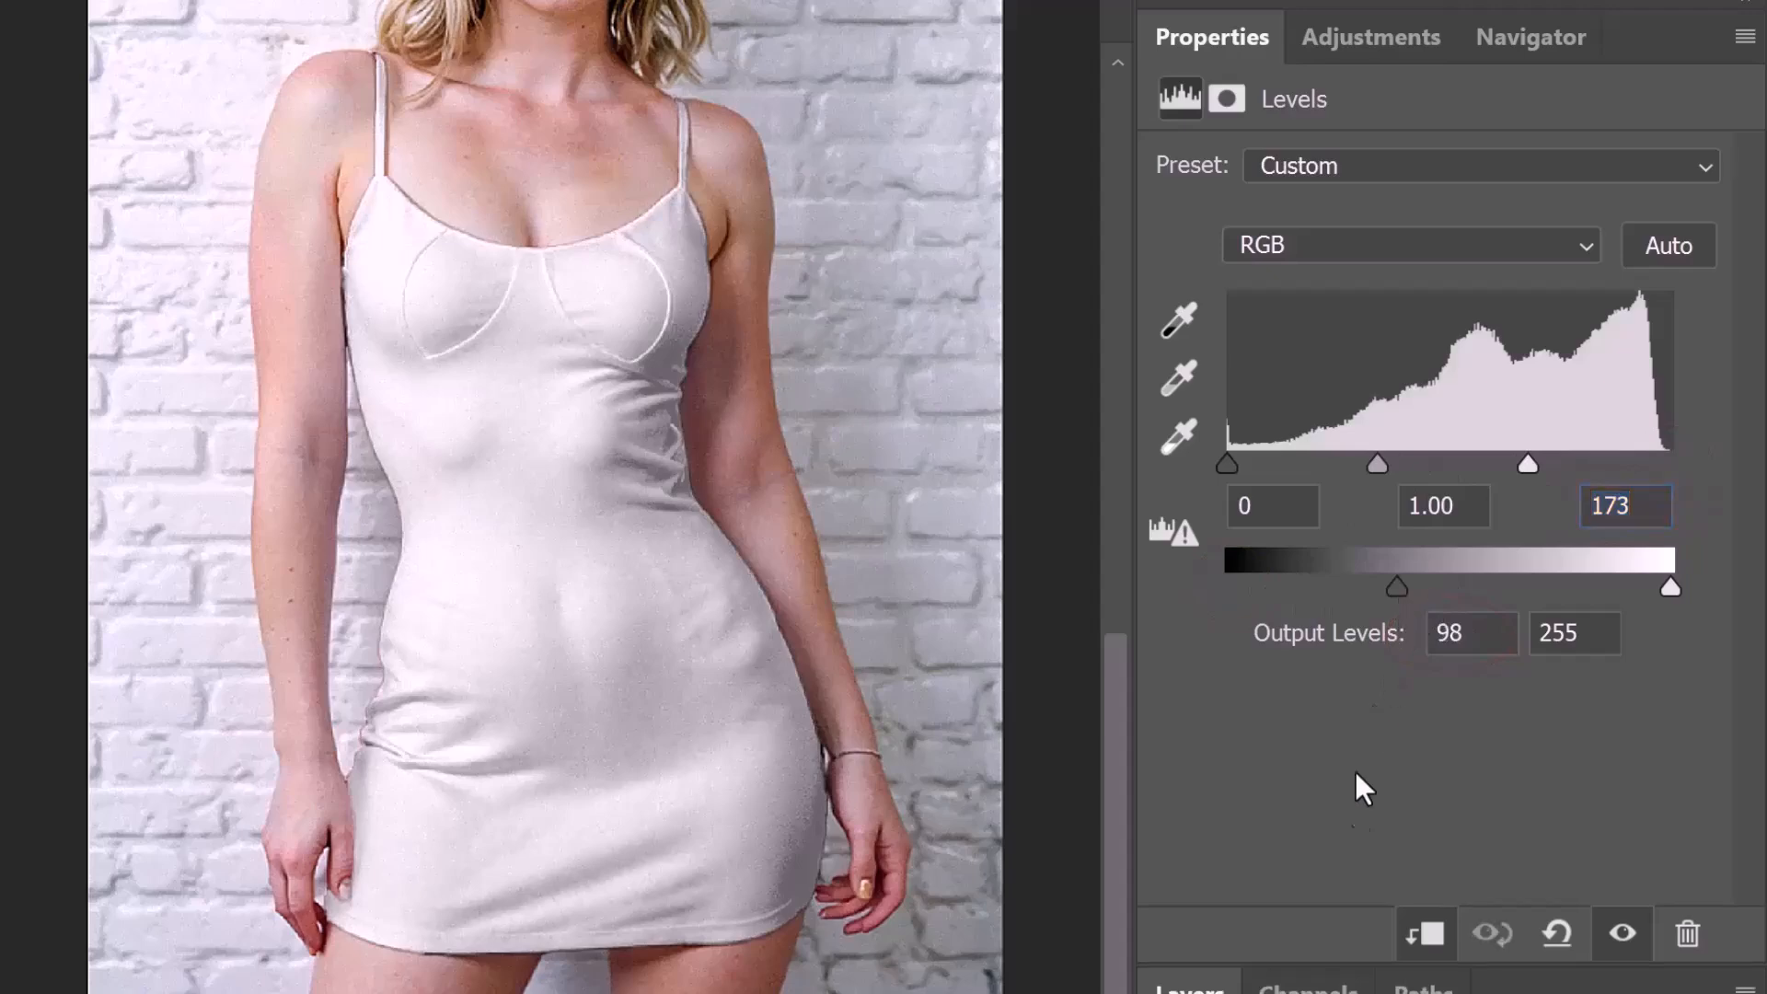
left_click_drag(1353, 963, 1349, 731)
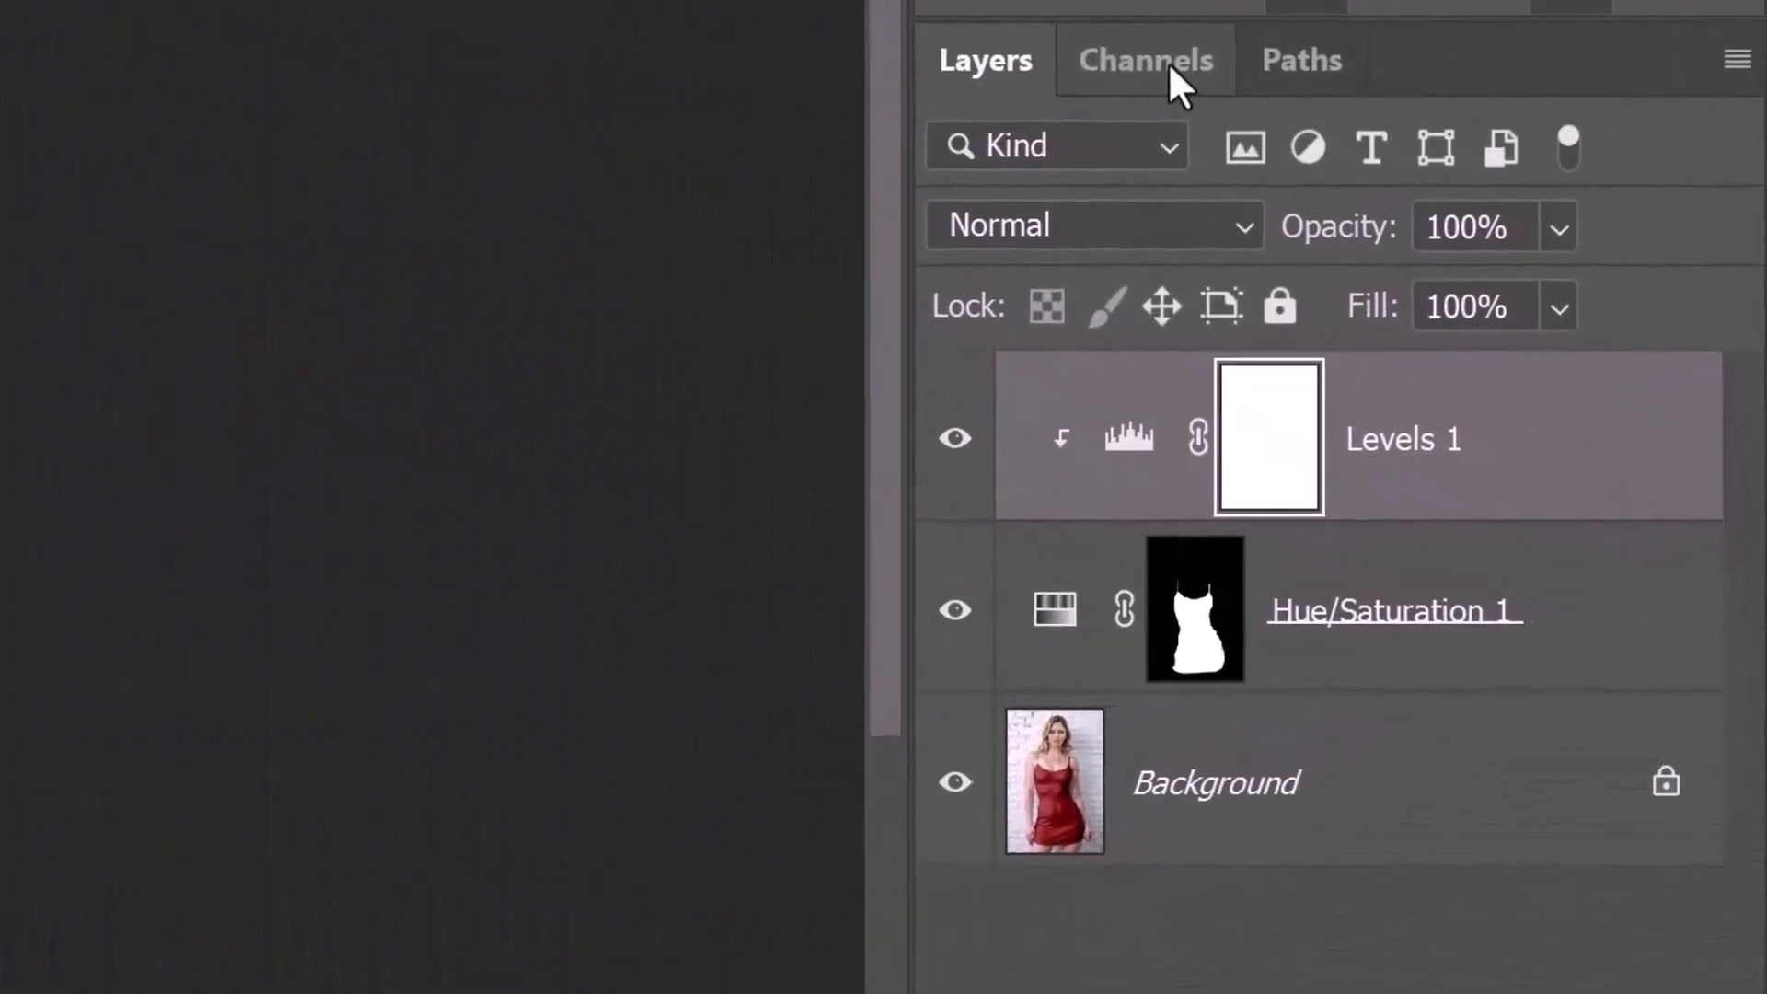
Stamp all visible layers into a new layer and apply a Gaussian Blur with a 2.0 pixel radius.
key("ctrl+alt+shift+e")
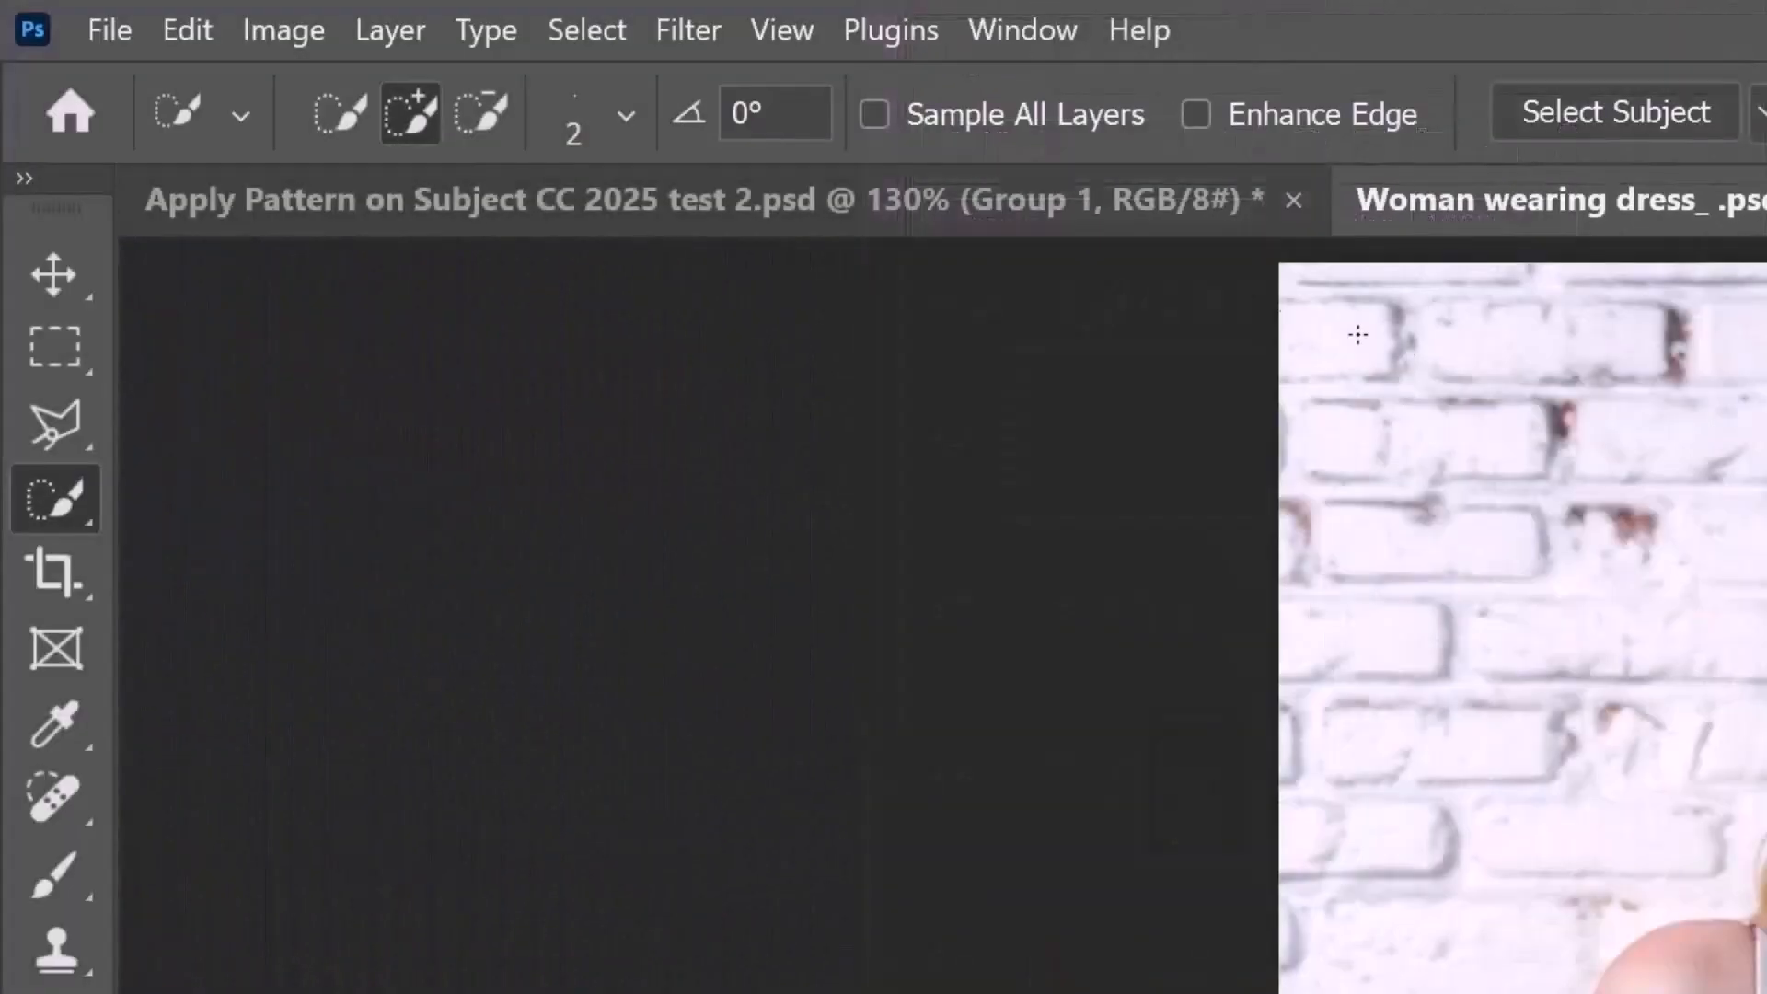
left_click(686, 30)
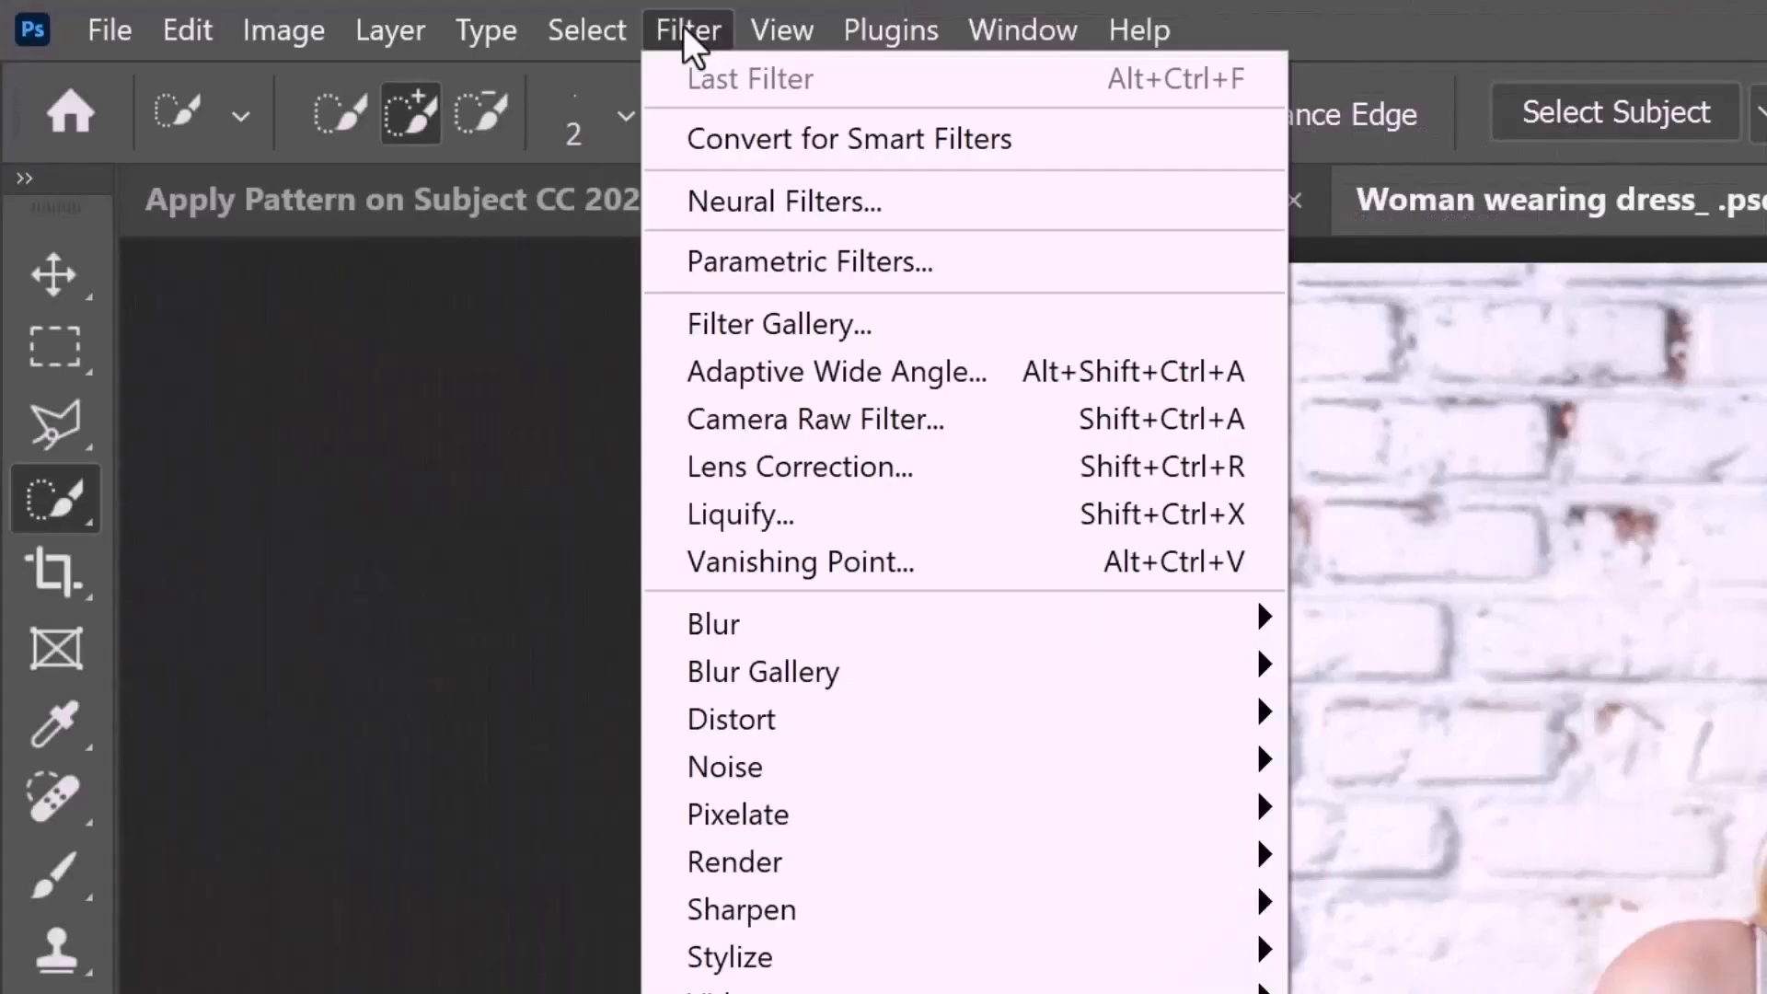
mouse_move(799, 635)
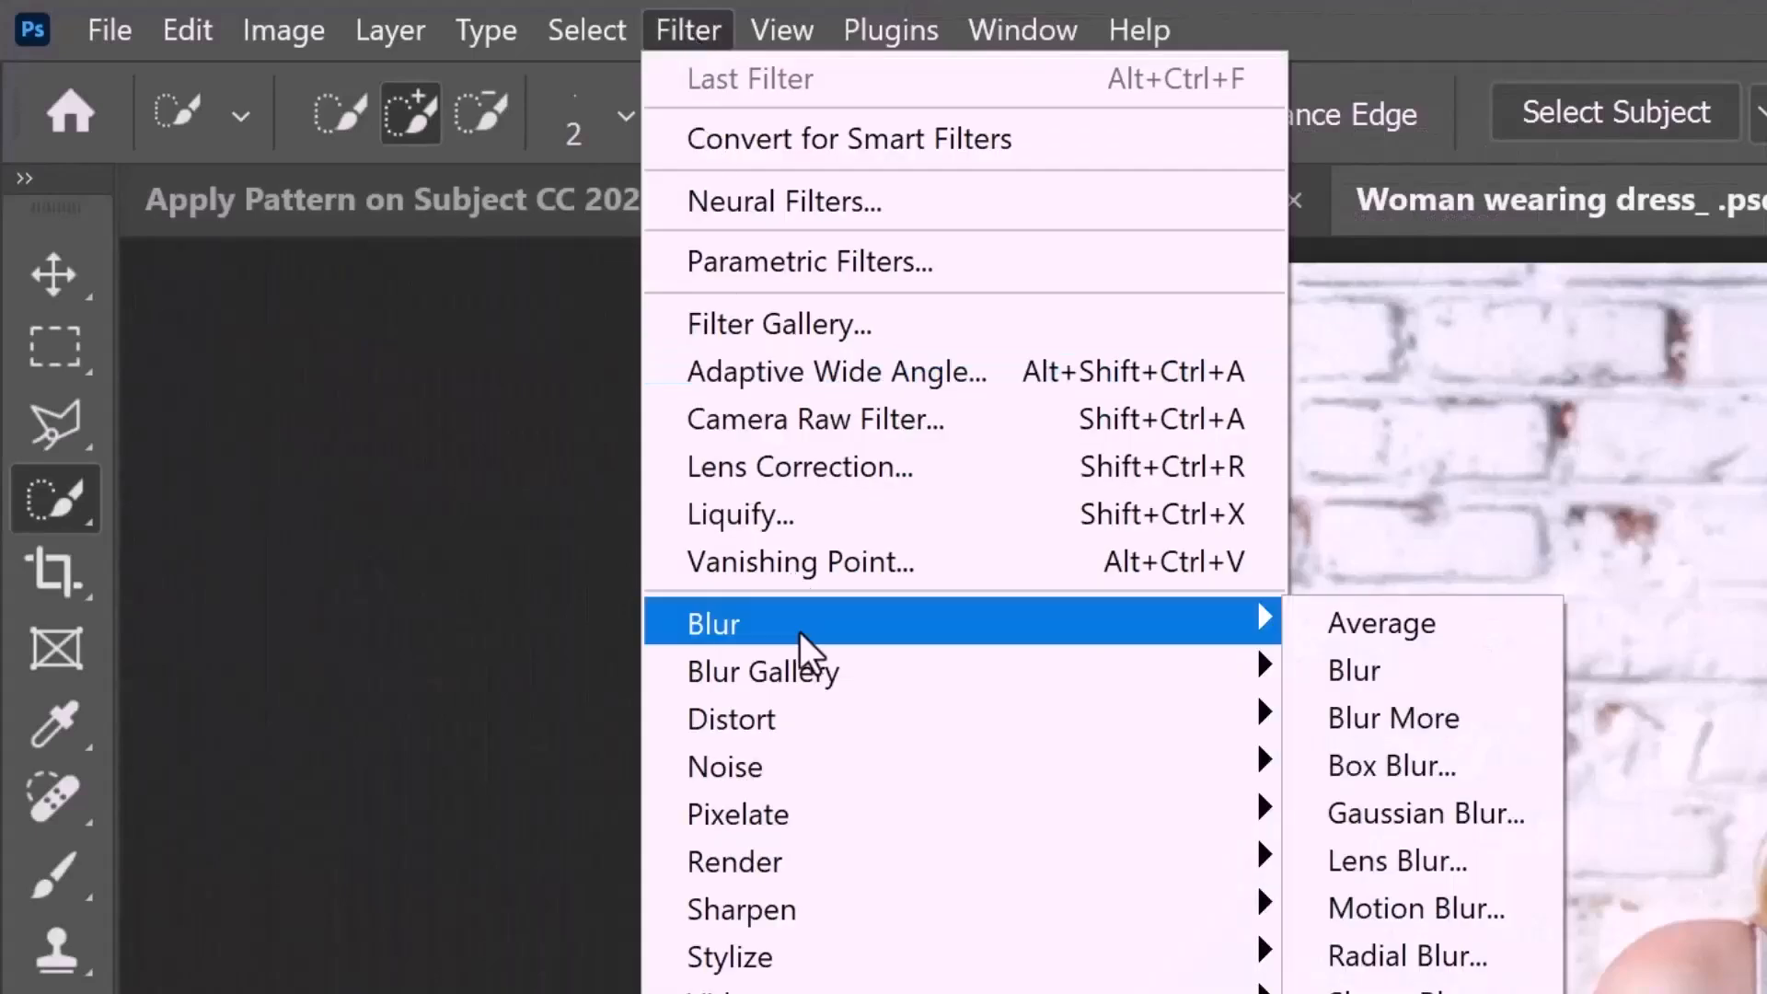
left_click(1394, 810)
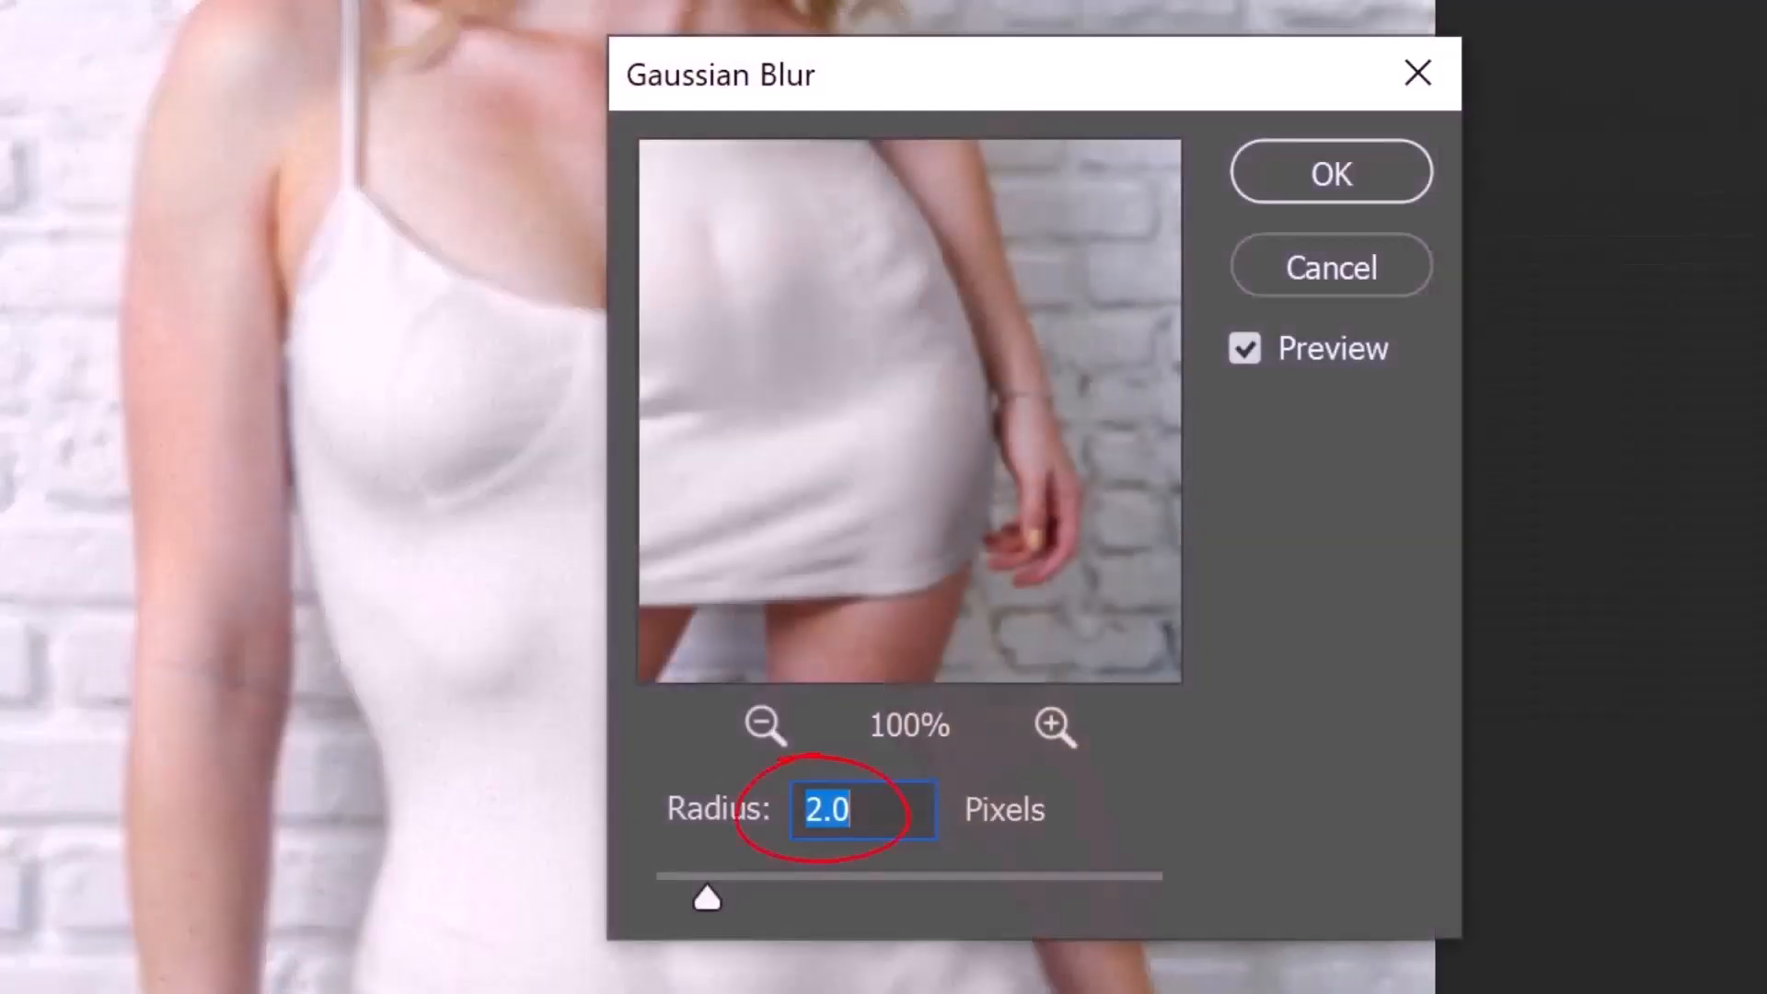
left_click(1323, 175)
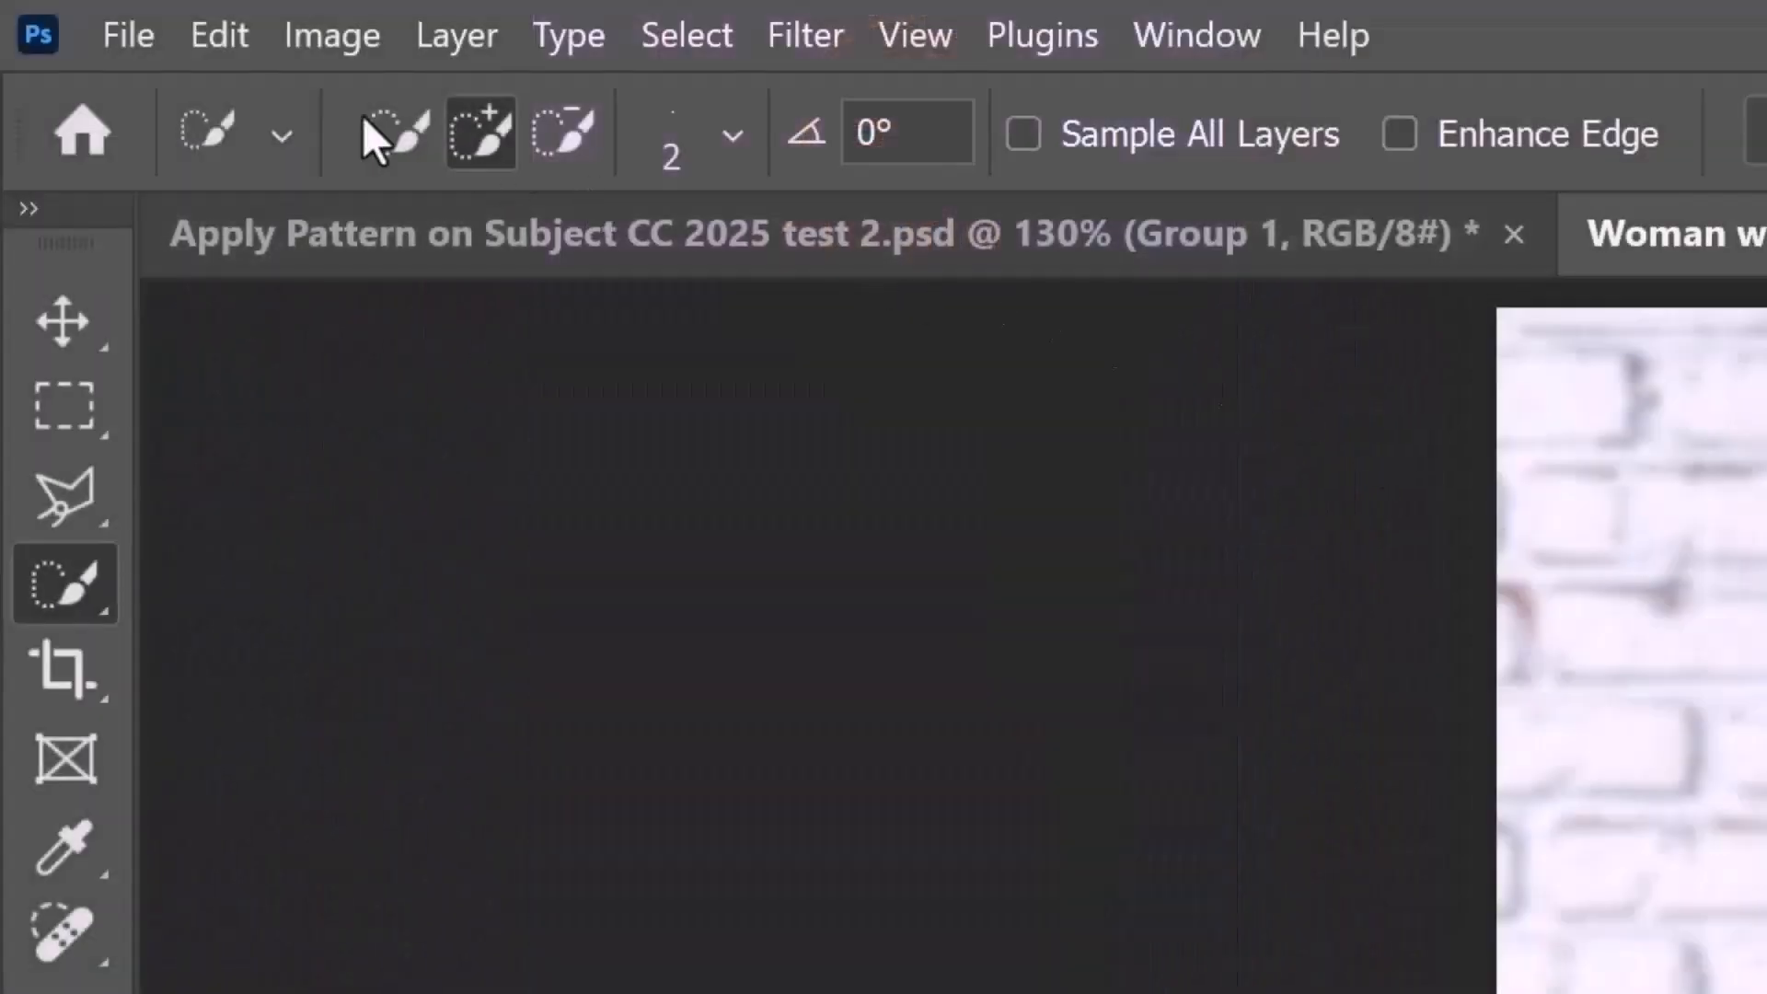
Save a copy to the Desktop as a PSD named Displacement Map with maximized compatibility, and delete the blurred layer.
left_click(122, 41)
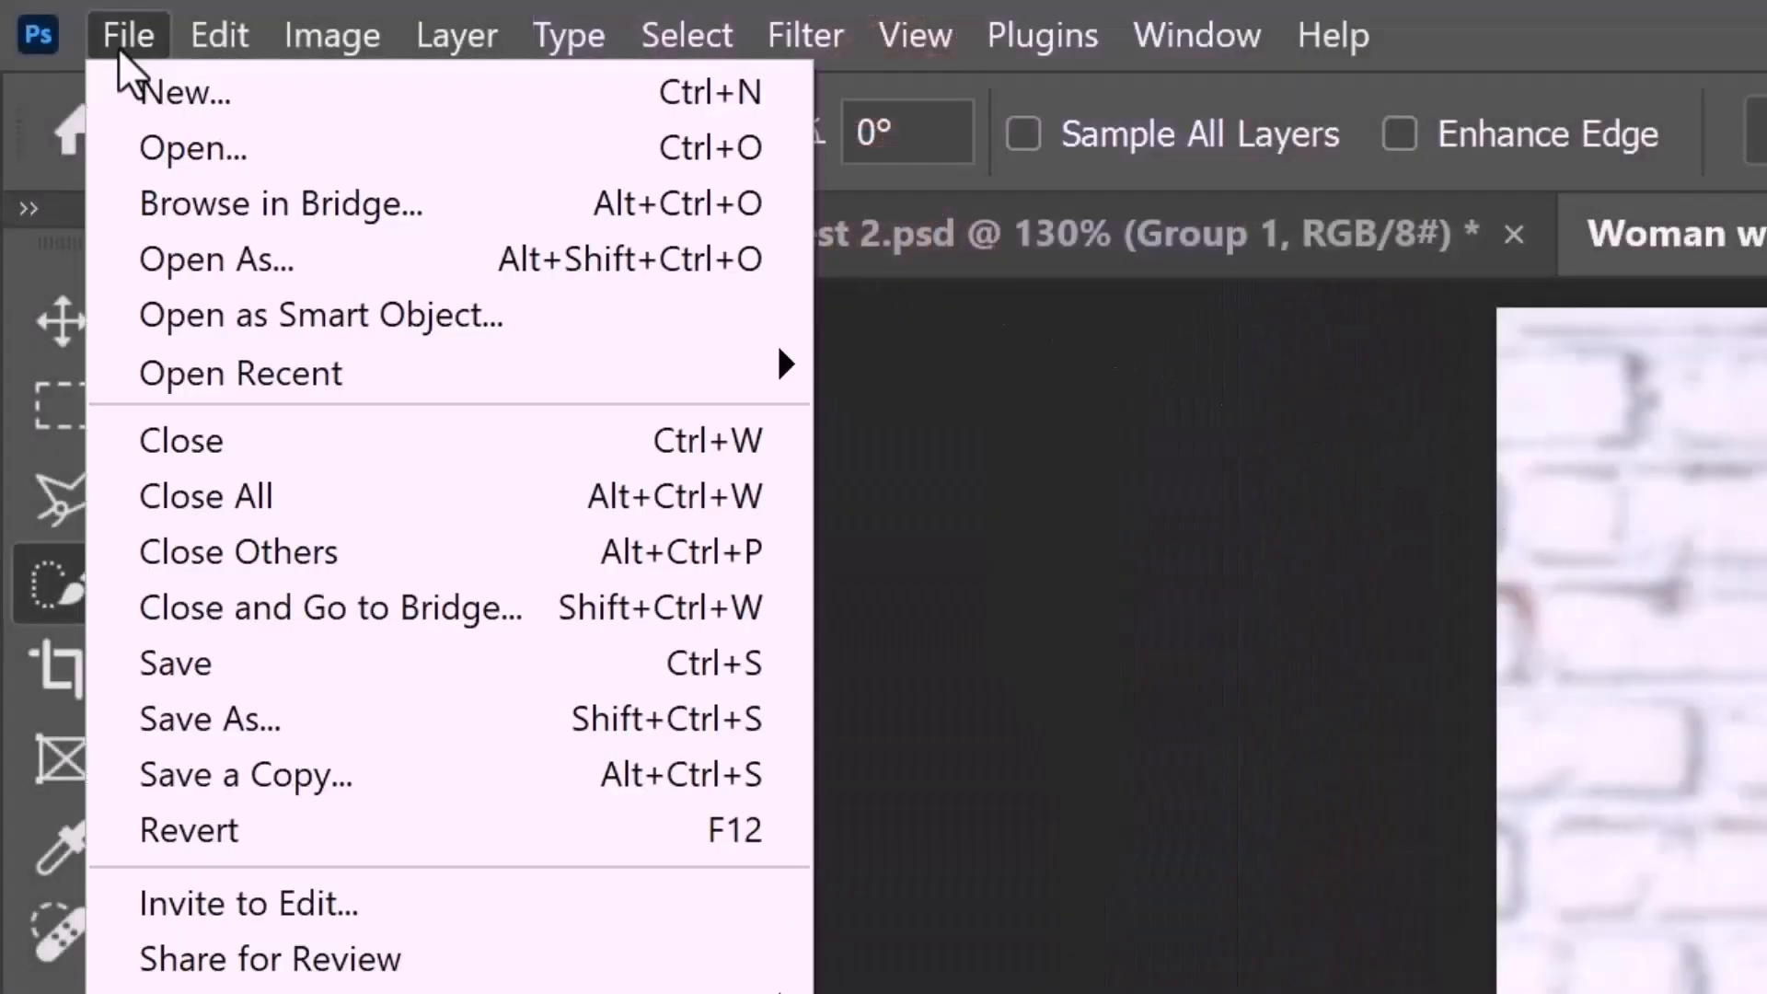
left_click(223, 789)
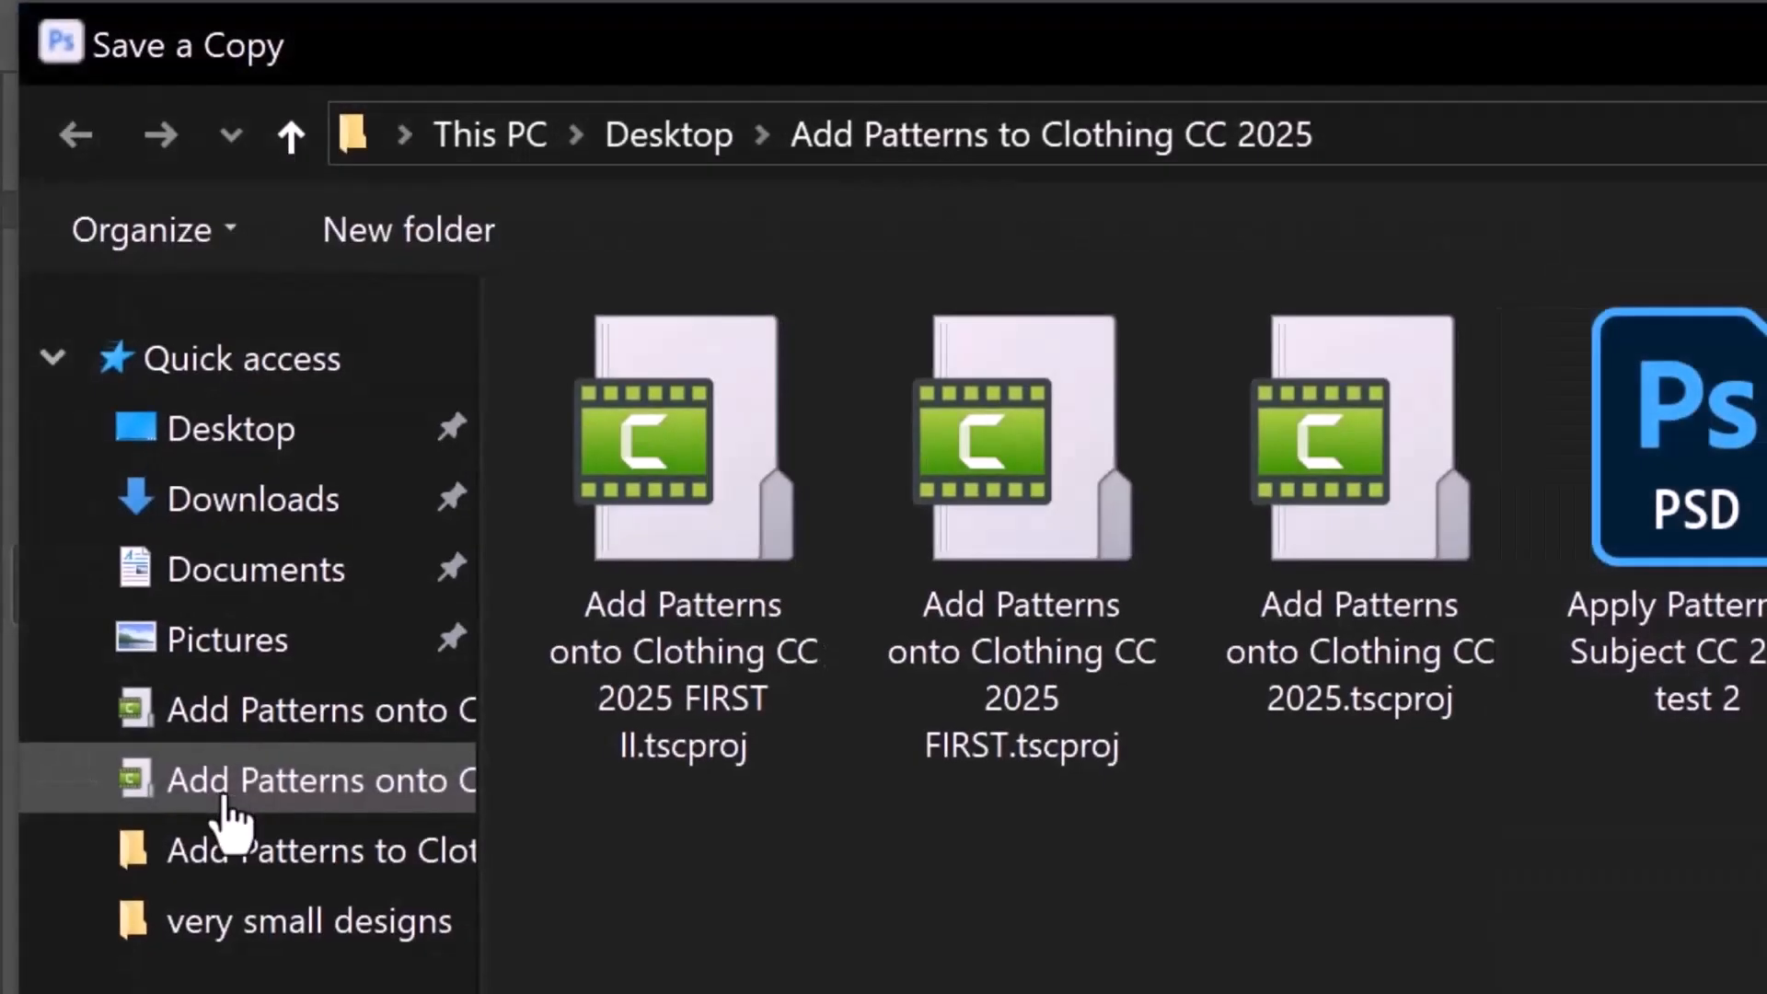
left_click(252, 449)
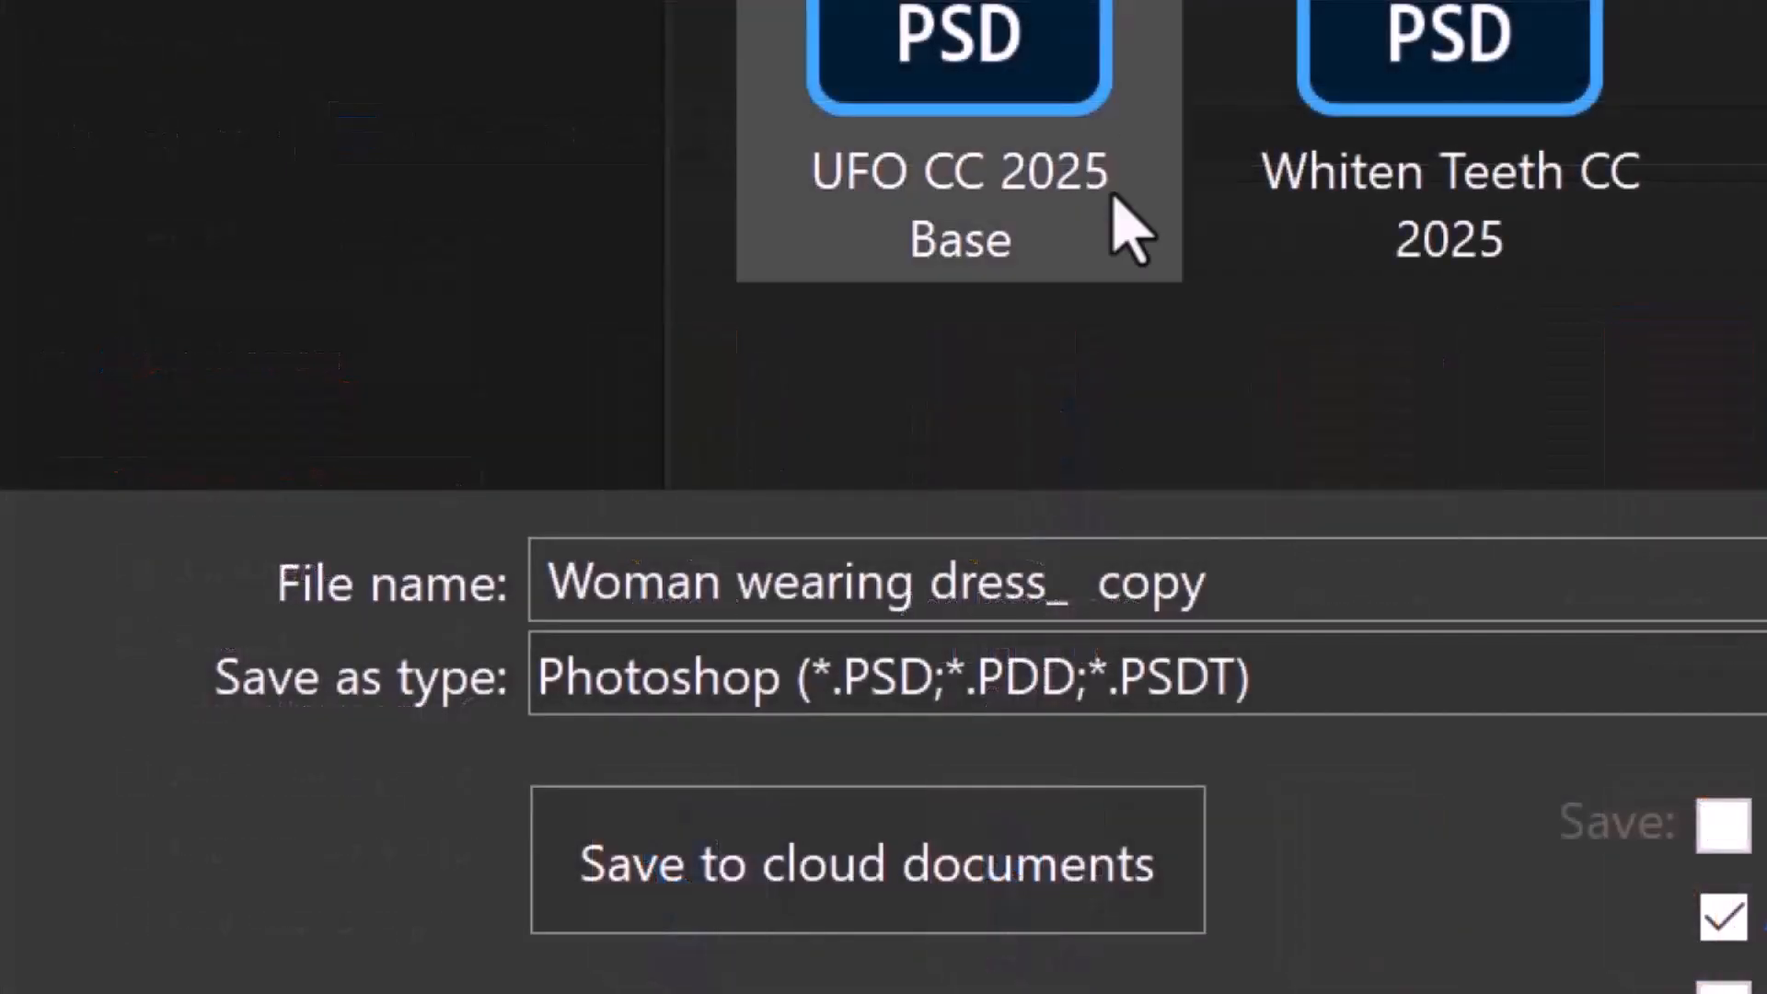
left_click(1294, 583)
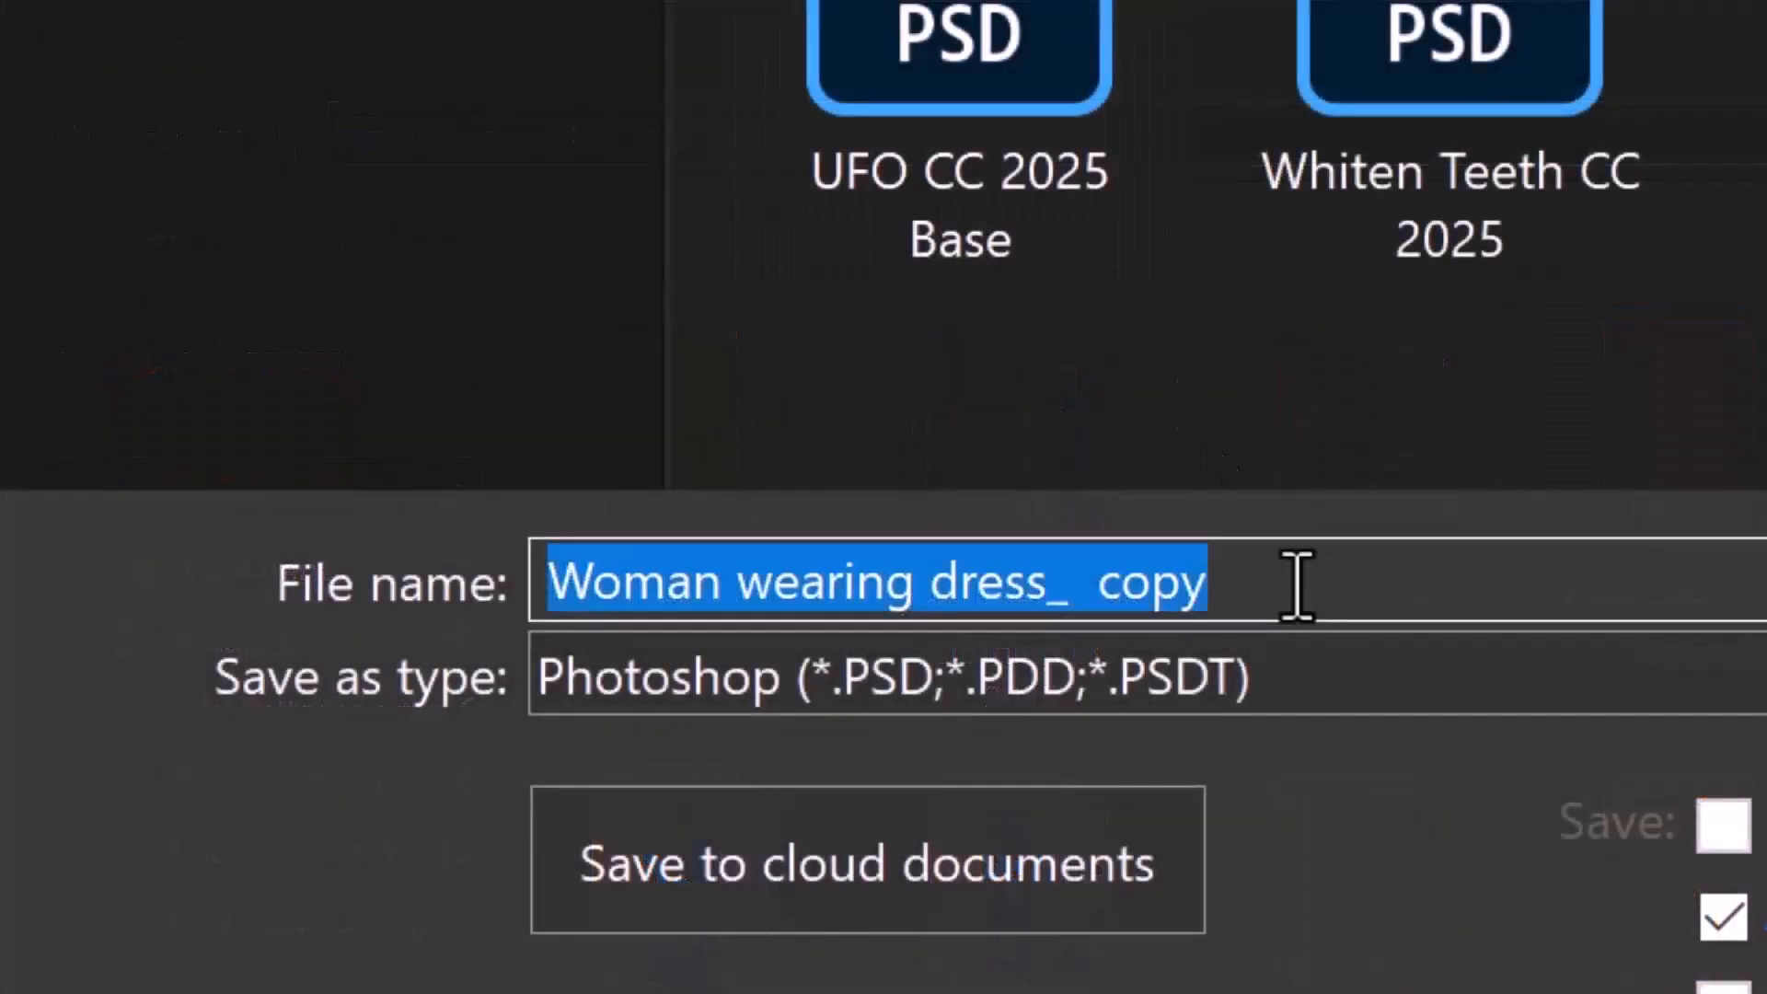
type("Displacement Map")
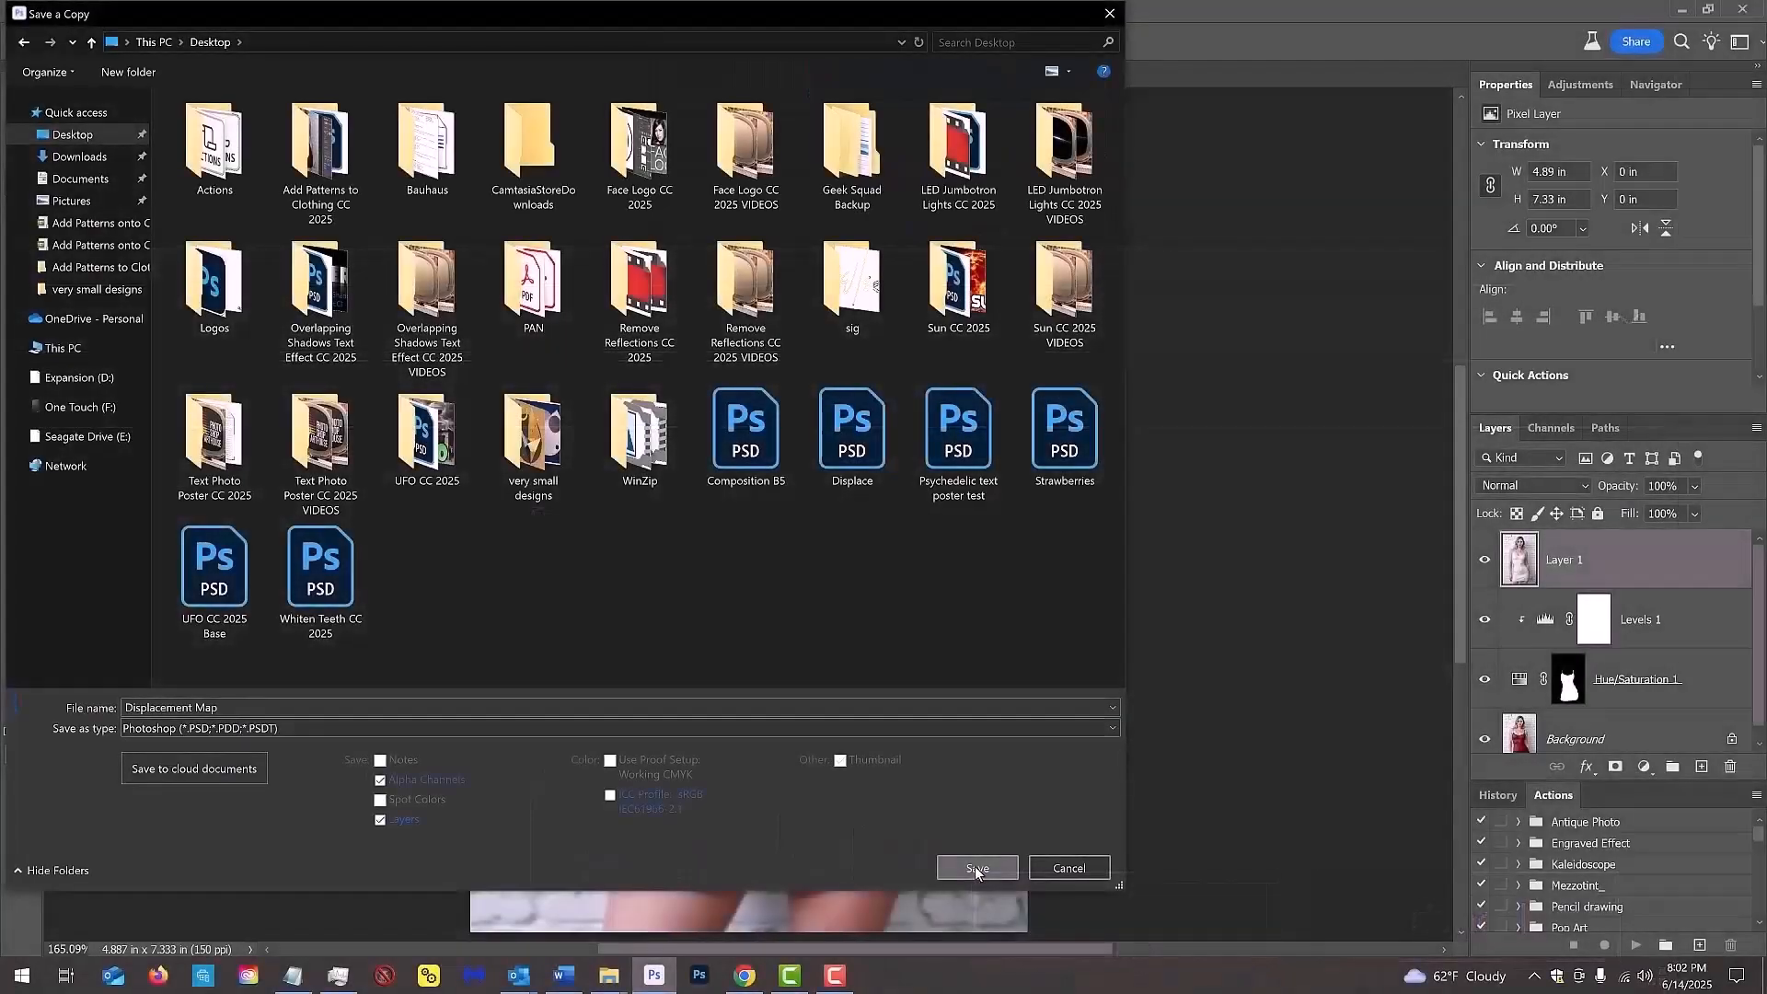
left_click(1121, 918)
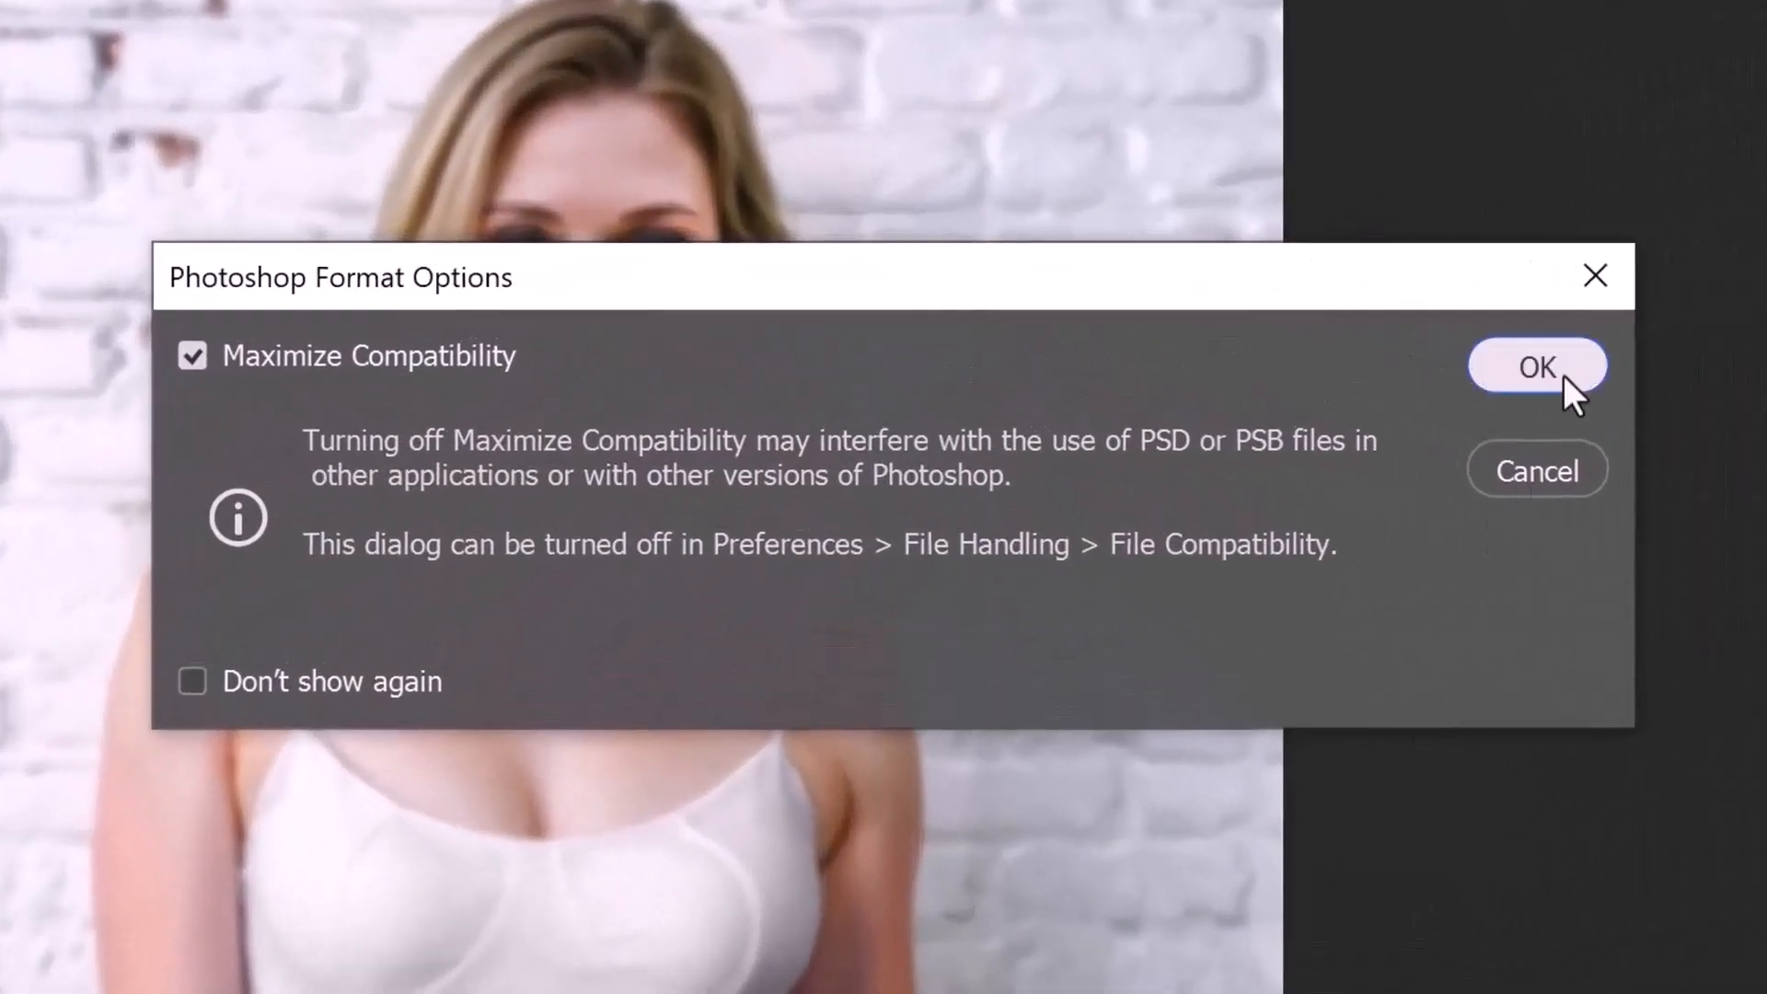
left_click(1564, 376)
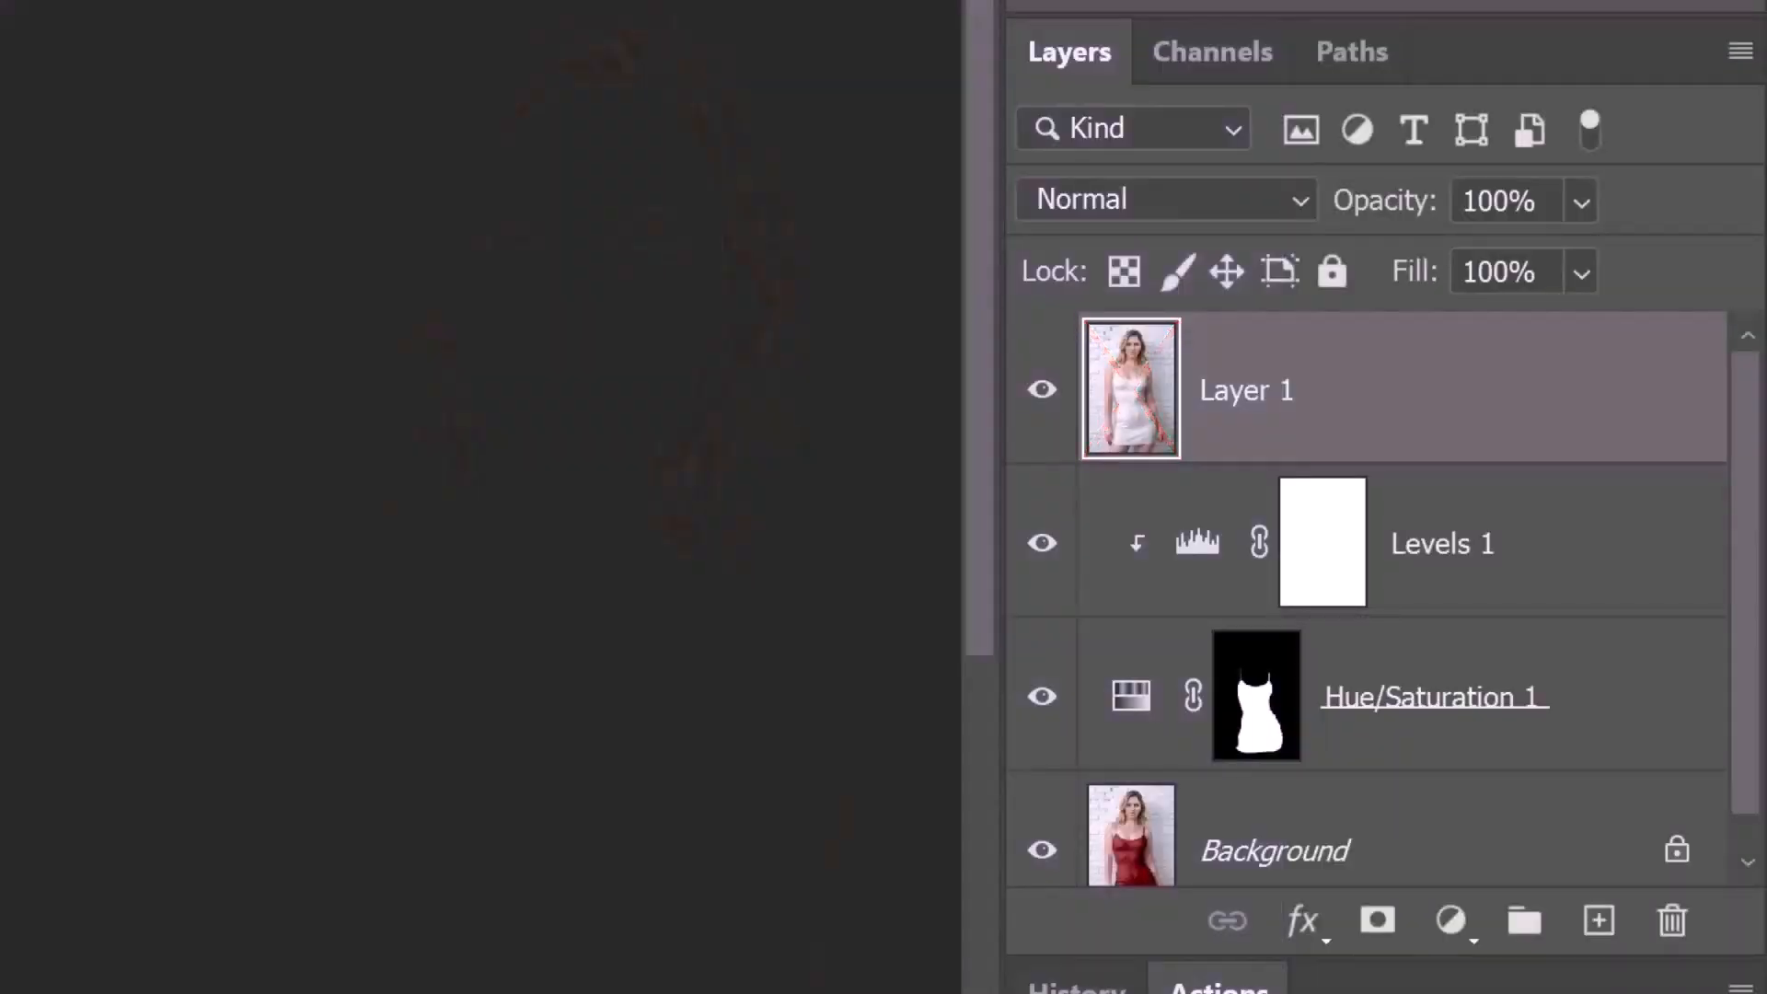
key("Delete")
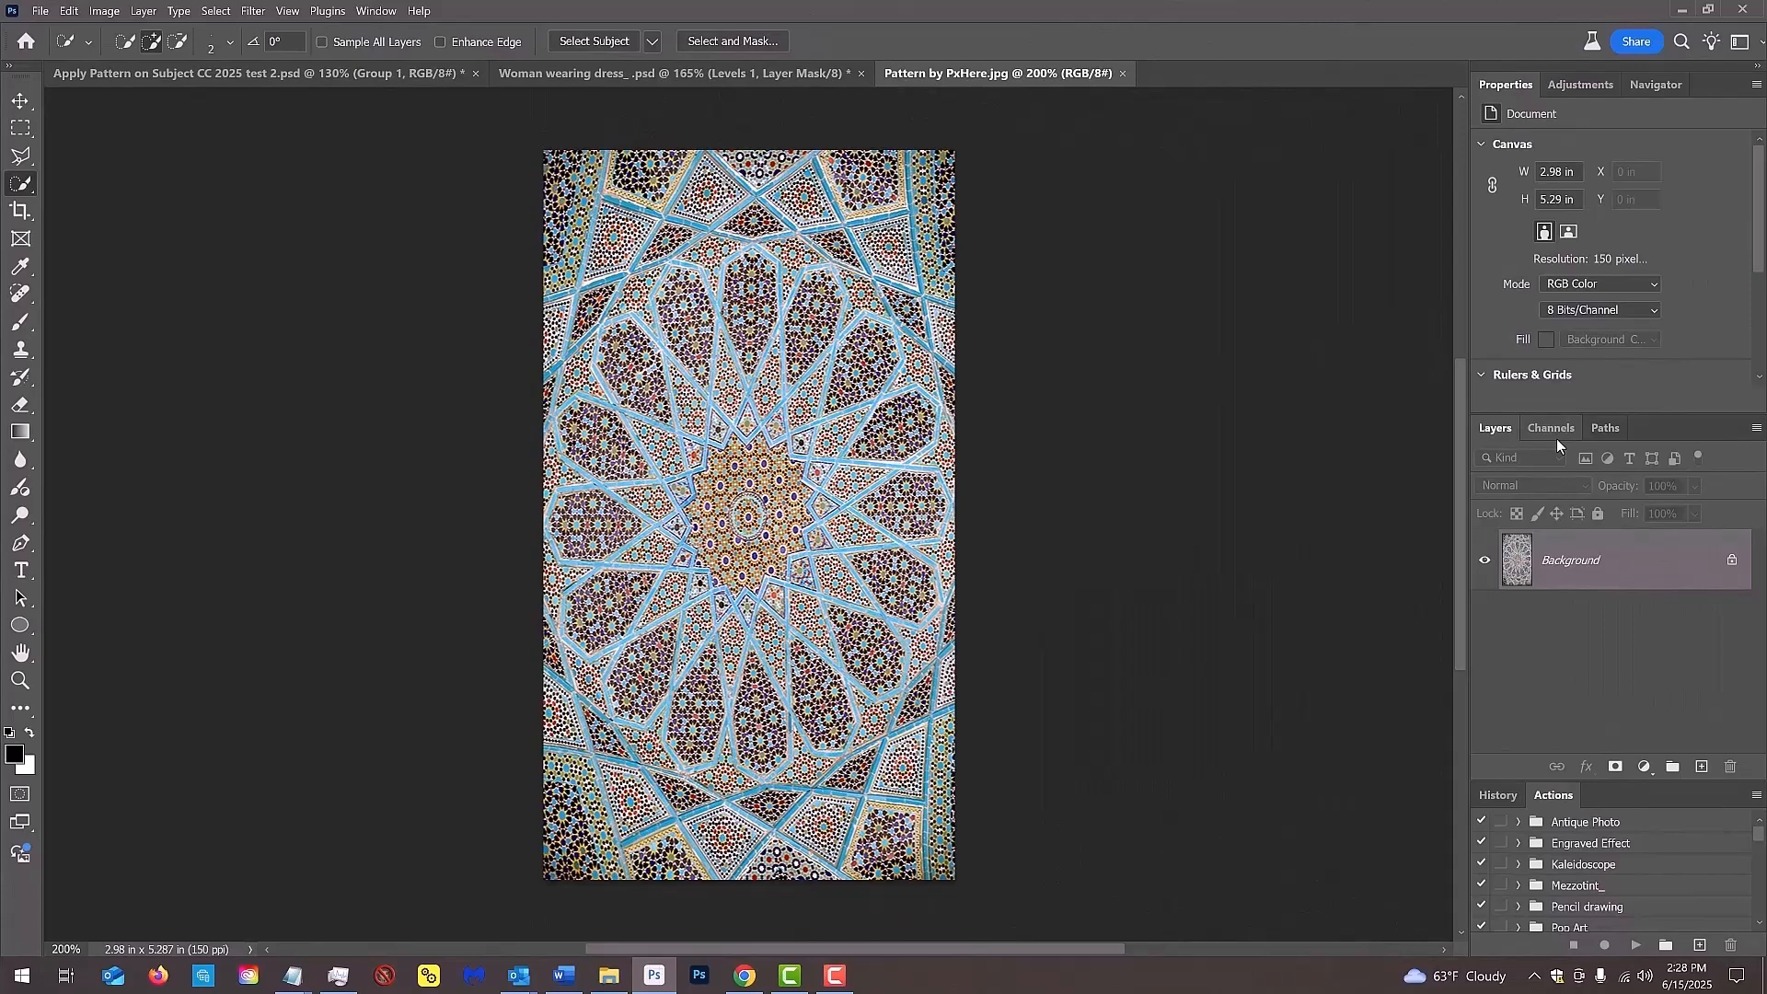
Copy the entire image from Pattern by PxHere.jpg and paste it into the Woman wearing dress_ document.
key("ctrl+a")
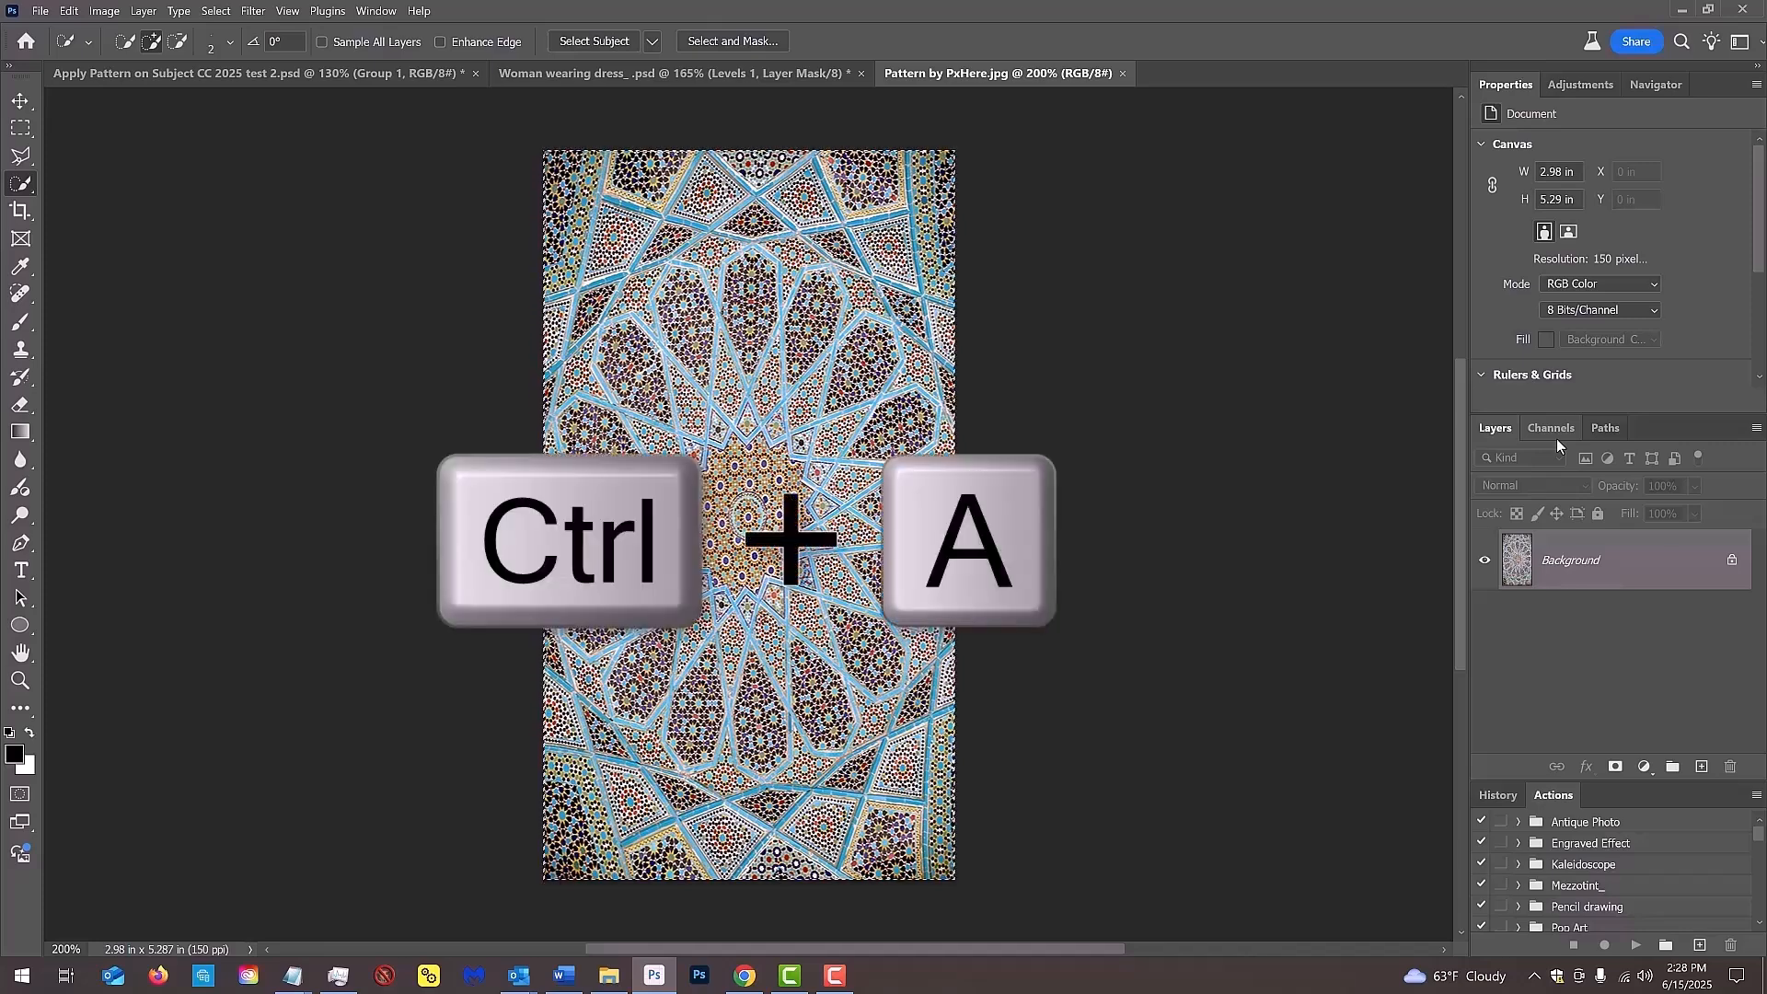
key("ctrl+c")
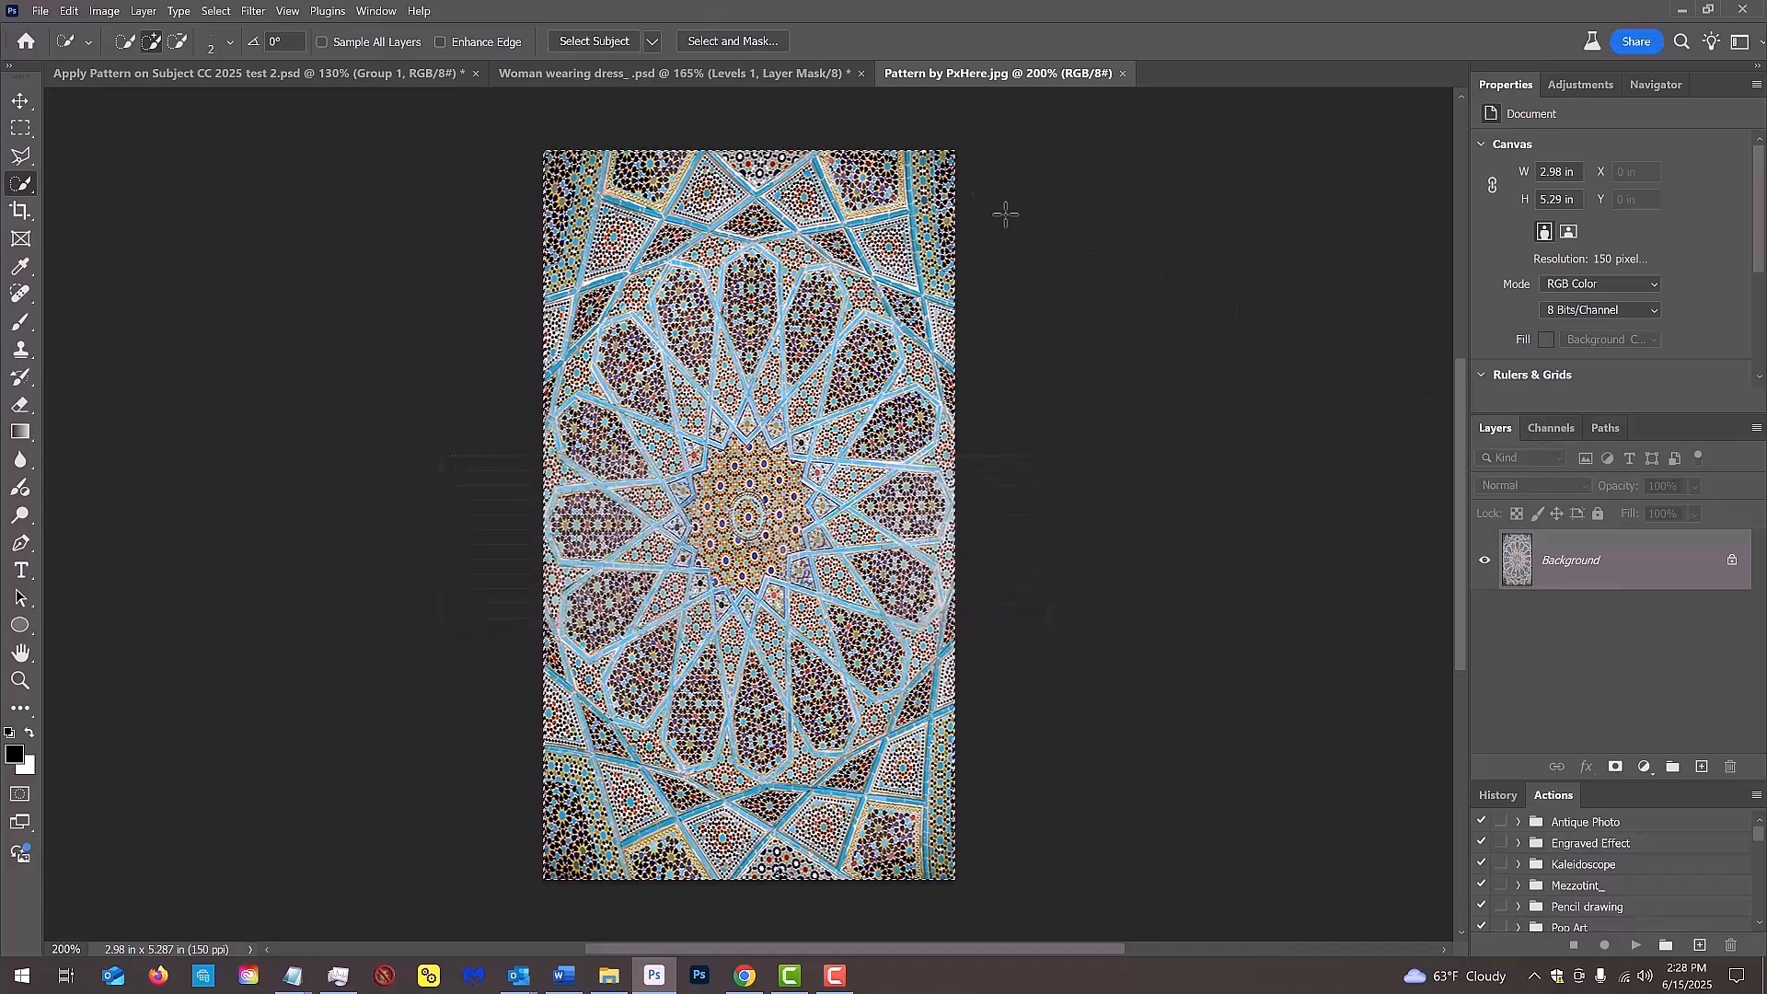
left_click(693, 72)
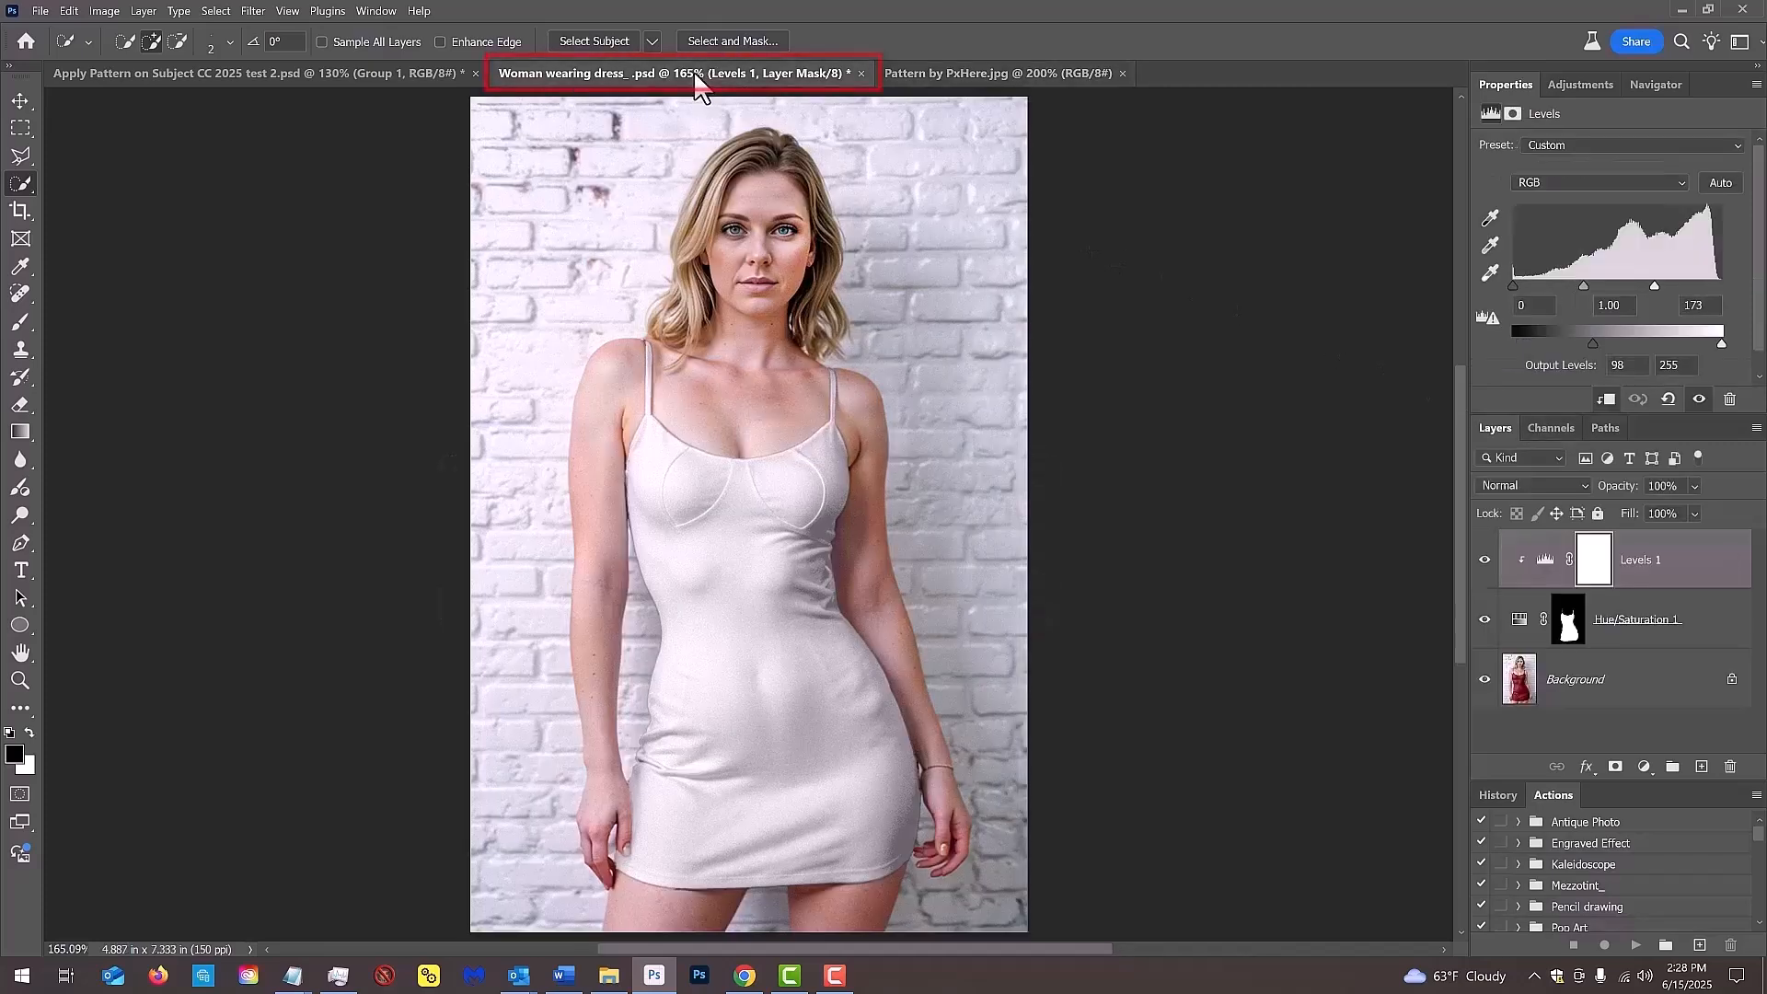
key("ctrl+v")
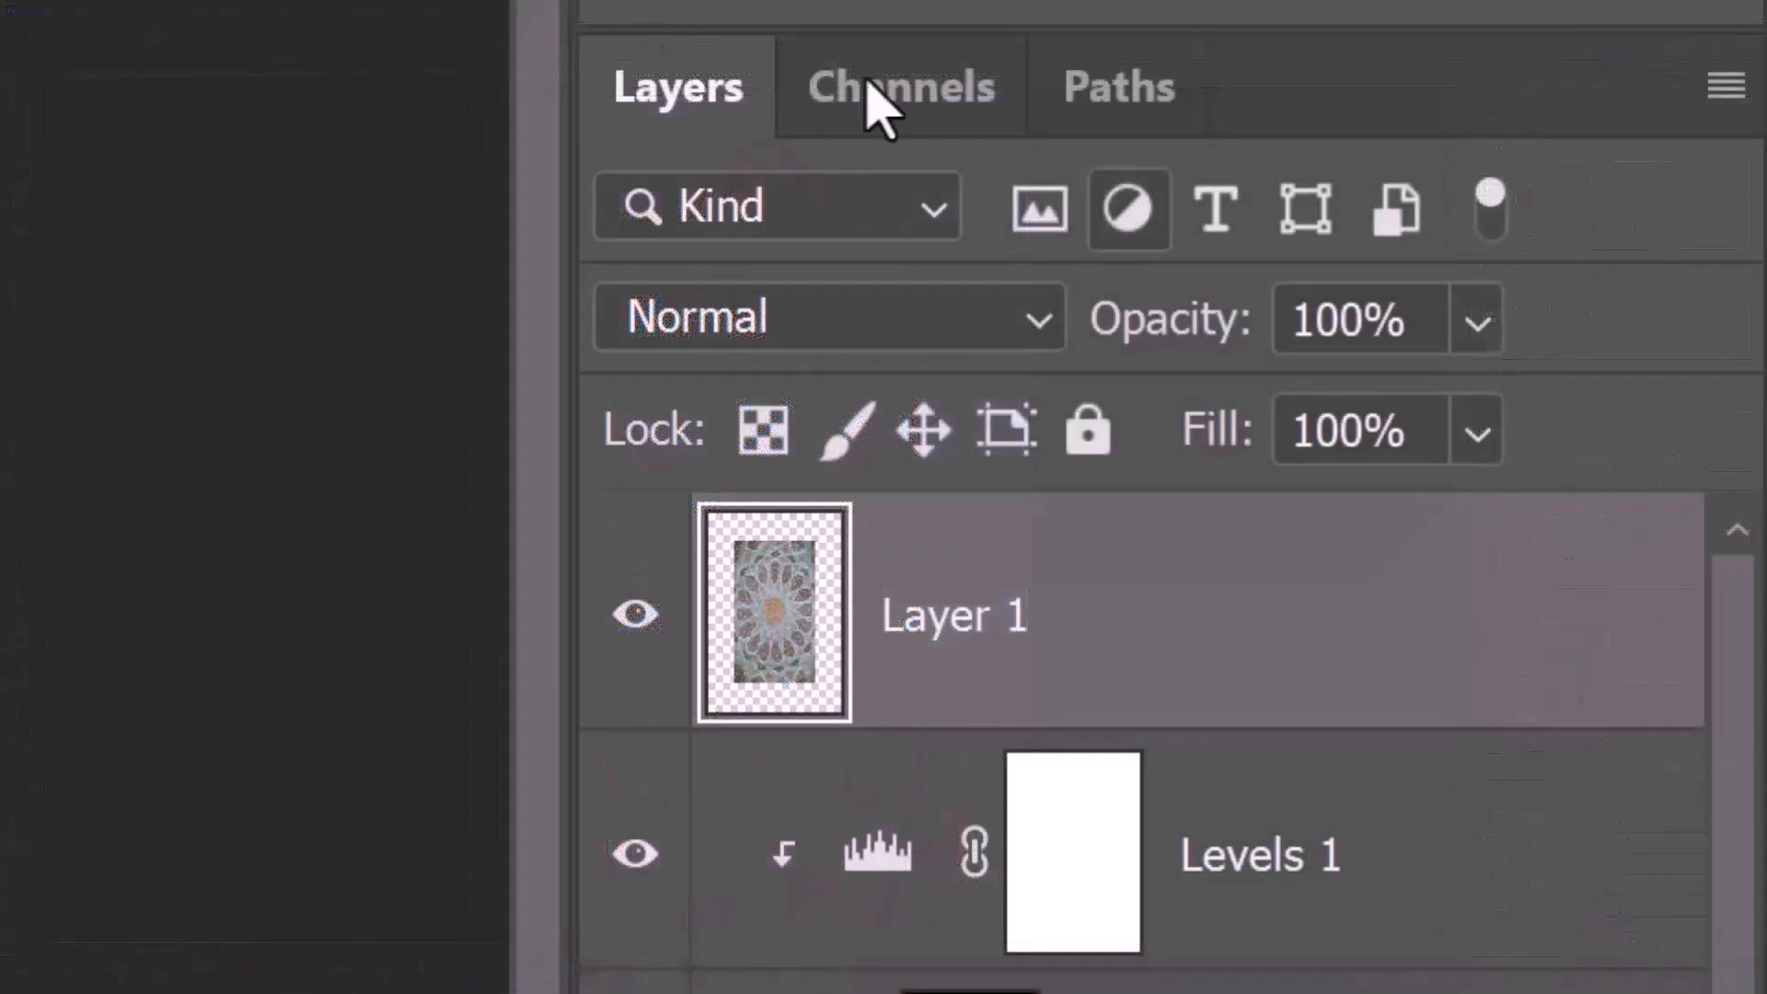
Lower the pattern layer's opacity to 40%, and enlarge and reposition the pattern so it covers the whole dress.
left_click(1696, 486)
left_click_drag(1657, 411, 1459, 411)
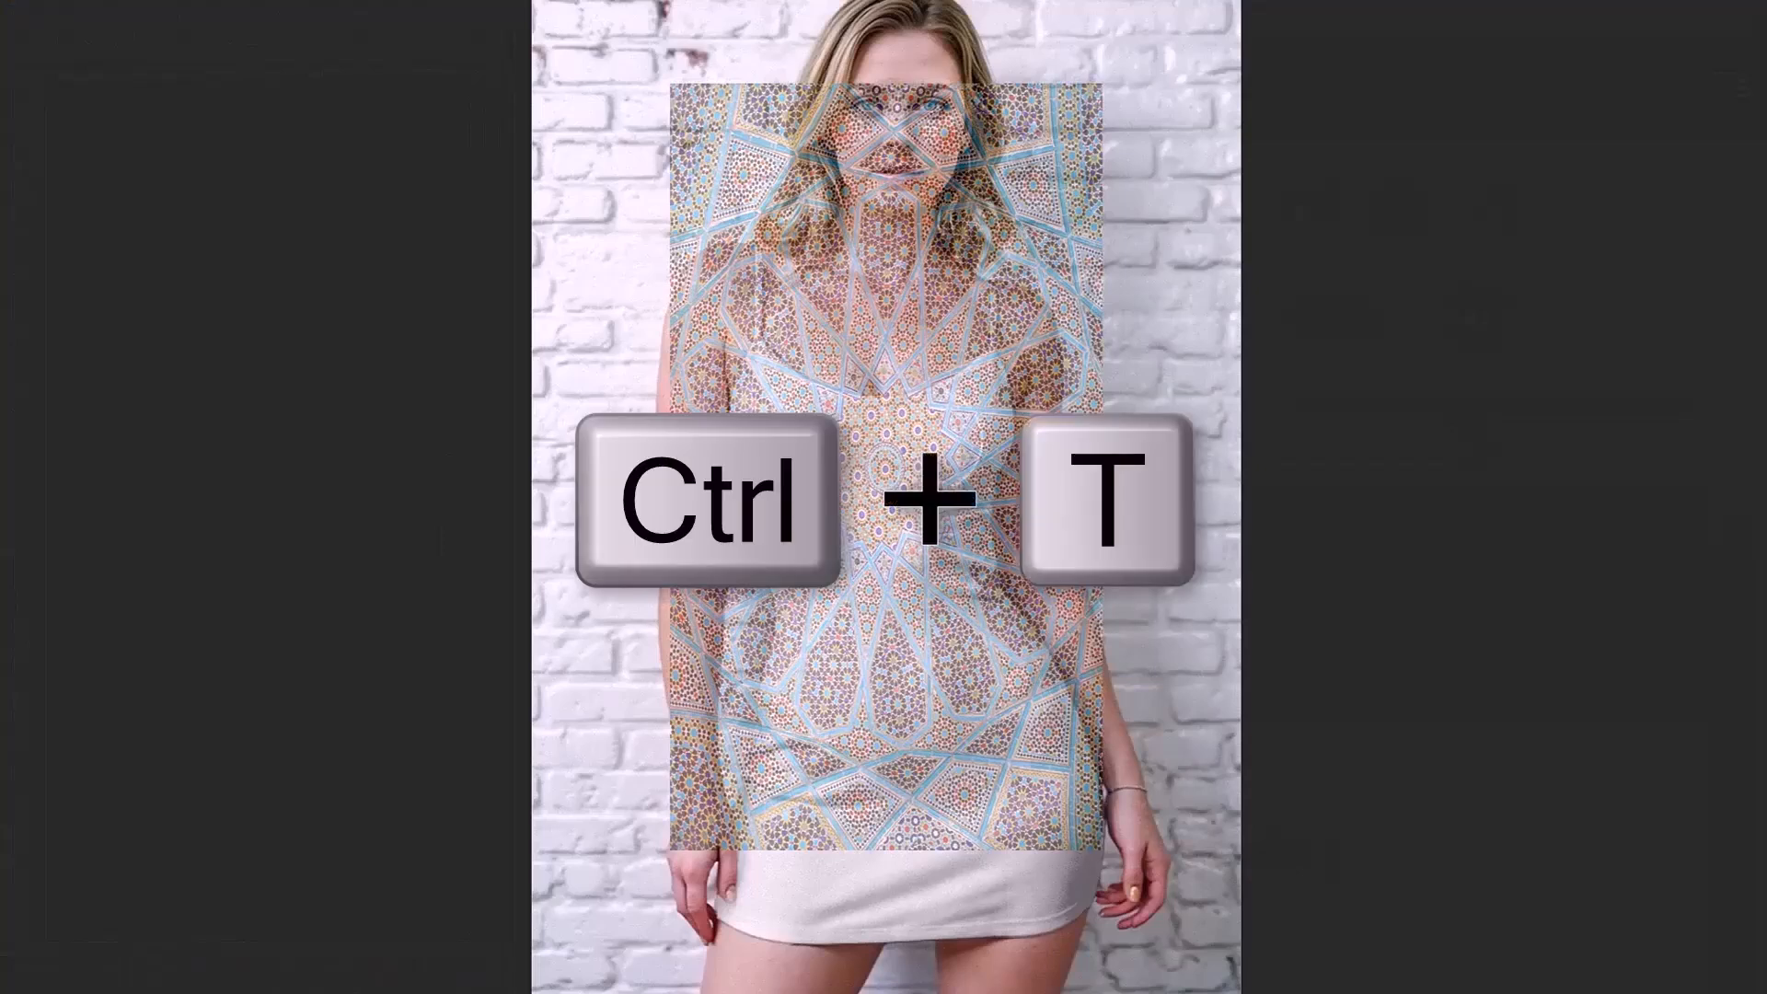
key("ctrl+t")
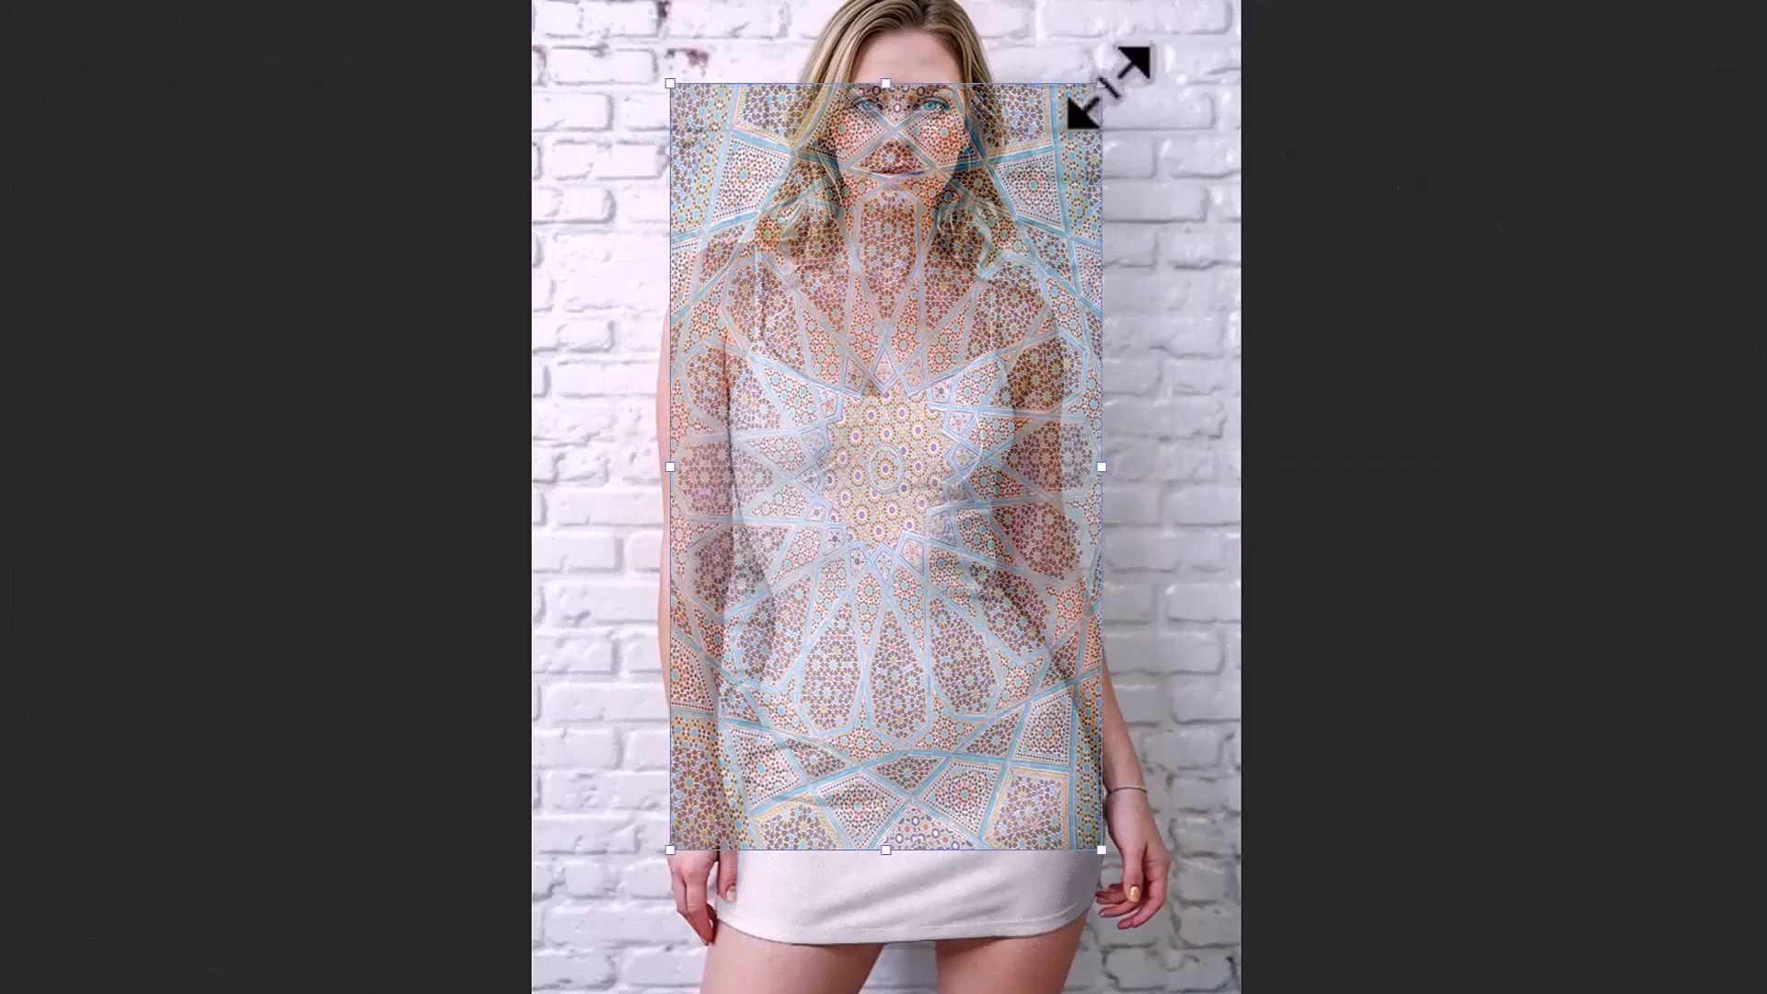
key("alt")
mouse_move(1107, 85)
left_mouse_down()
mouse_move(1146, 54)
mouse_move(1130, 80)
left_mouse_up()
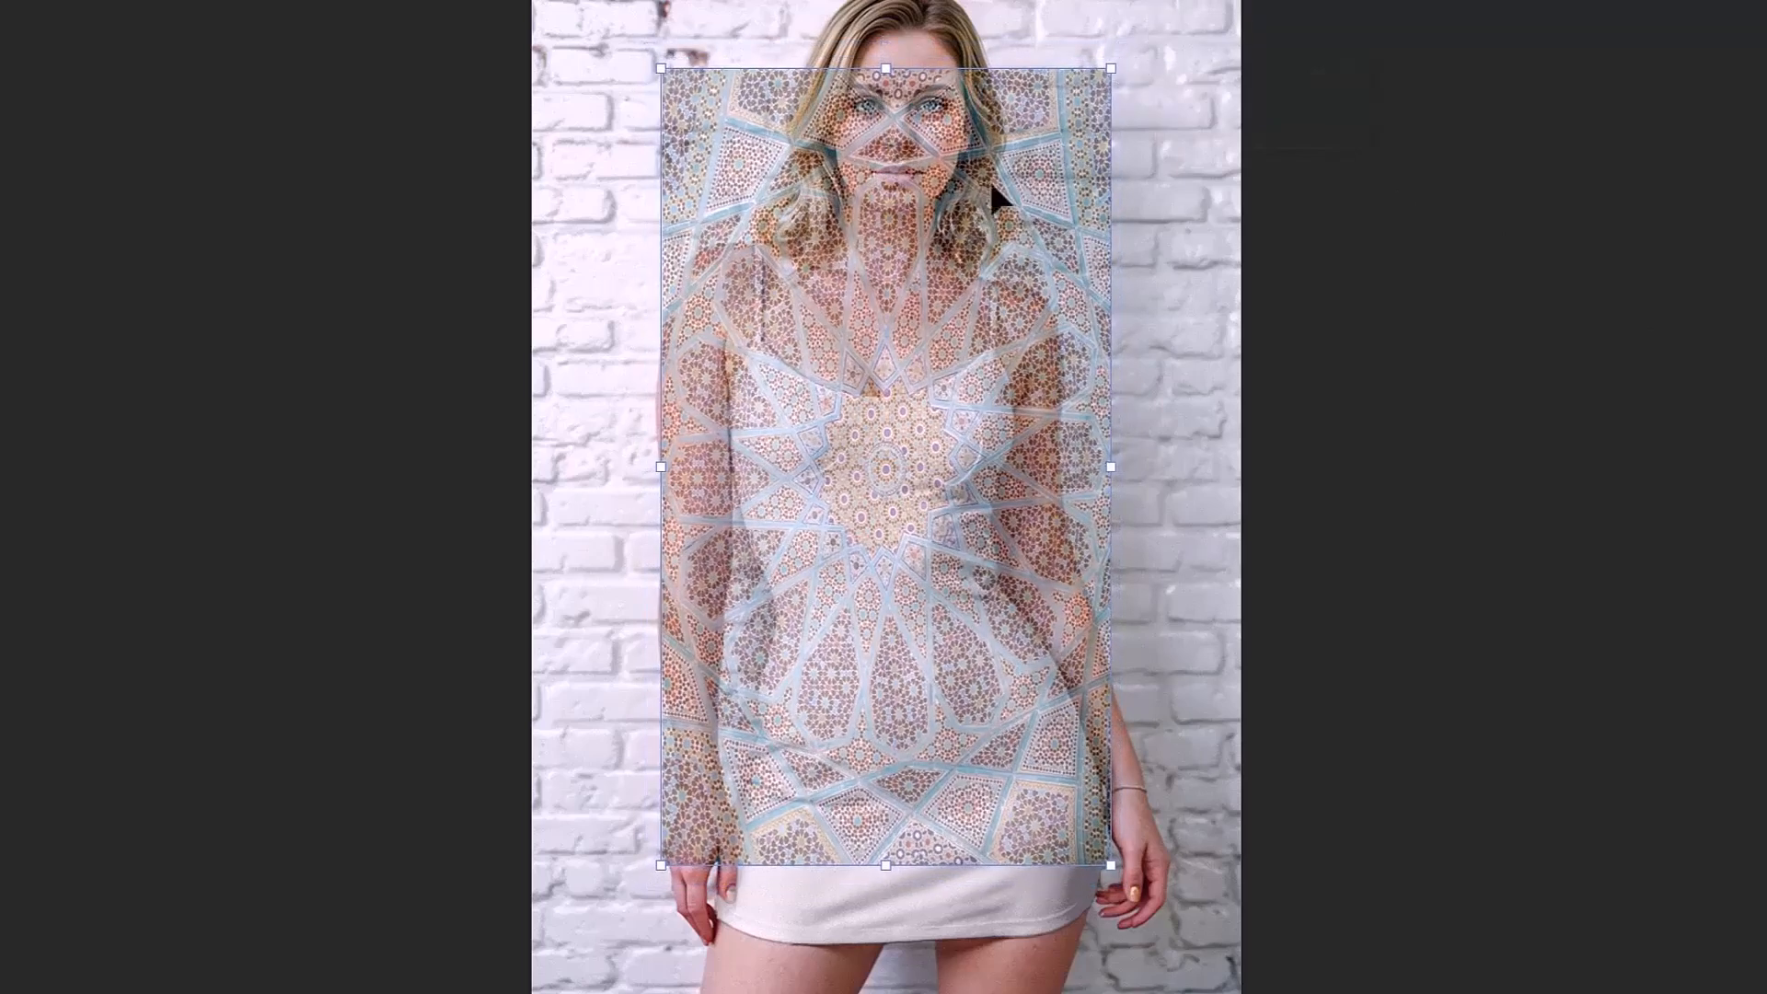
left_click_drag(912, 245, 919, 351)
left_click_drag(1119, 163, 1112, 178)
key("Return")
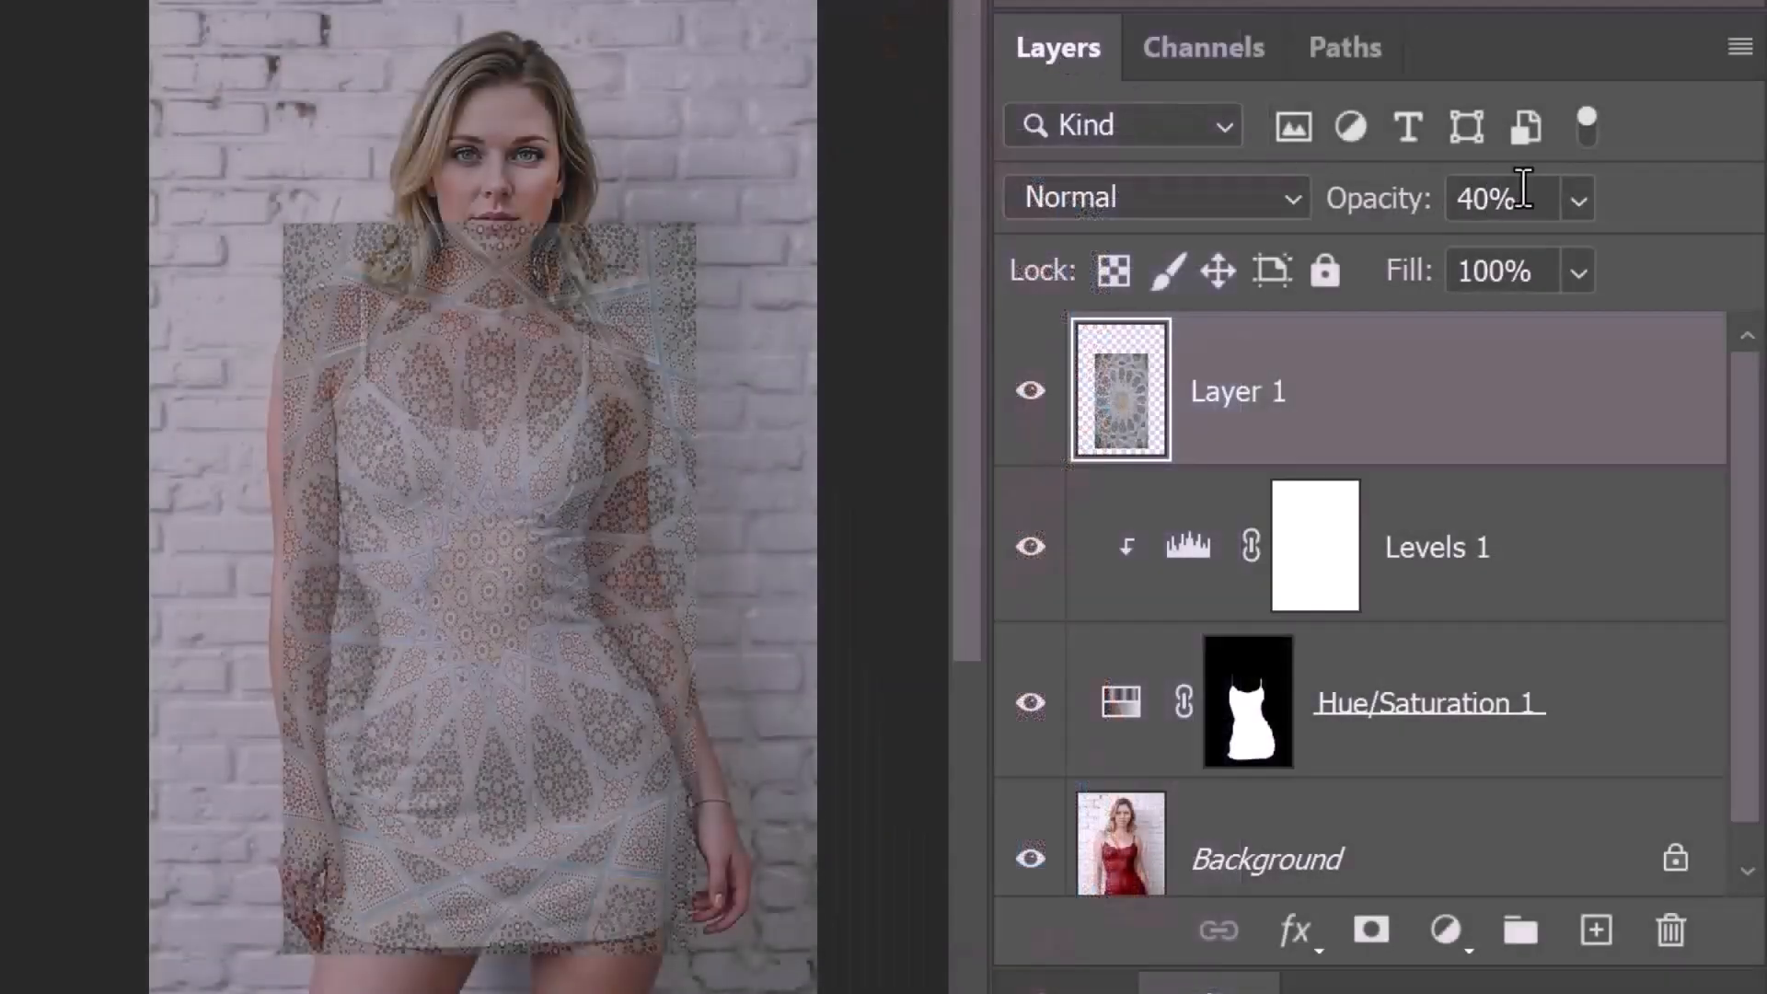
Restore the pattern layer's opacity to 100% and convert the layer to a Smart Object.
left_click_drag(1578, 201, 1700, 260)
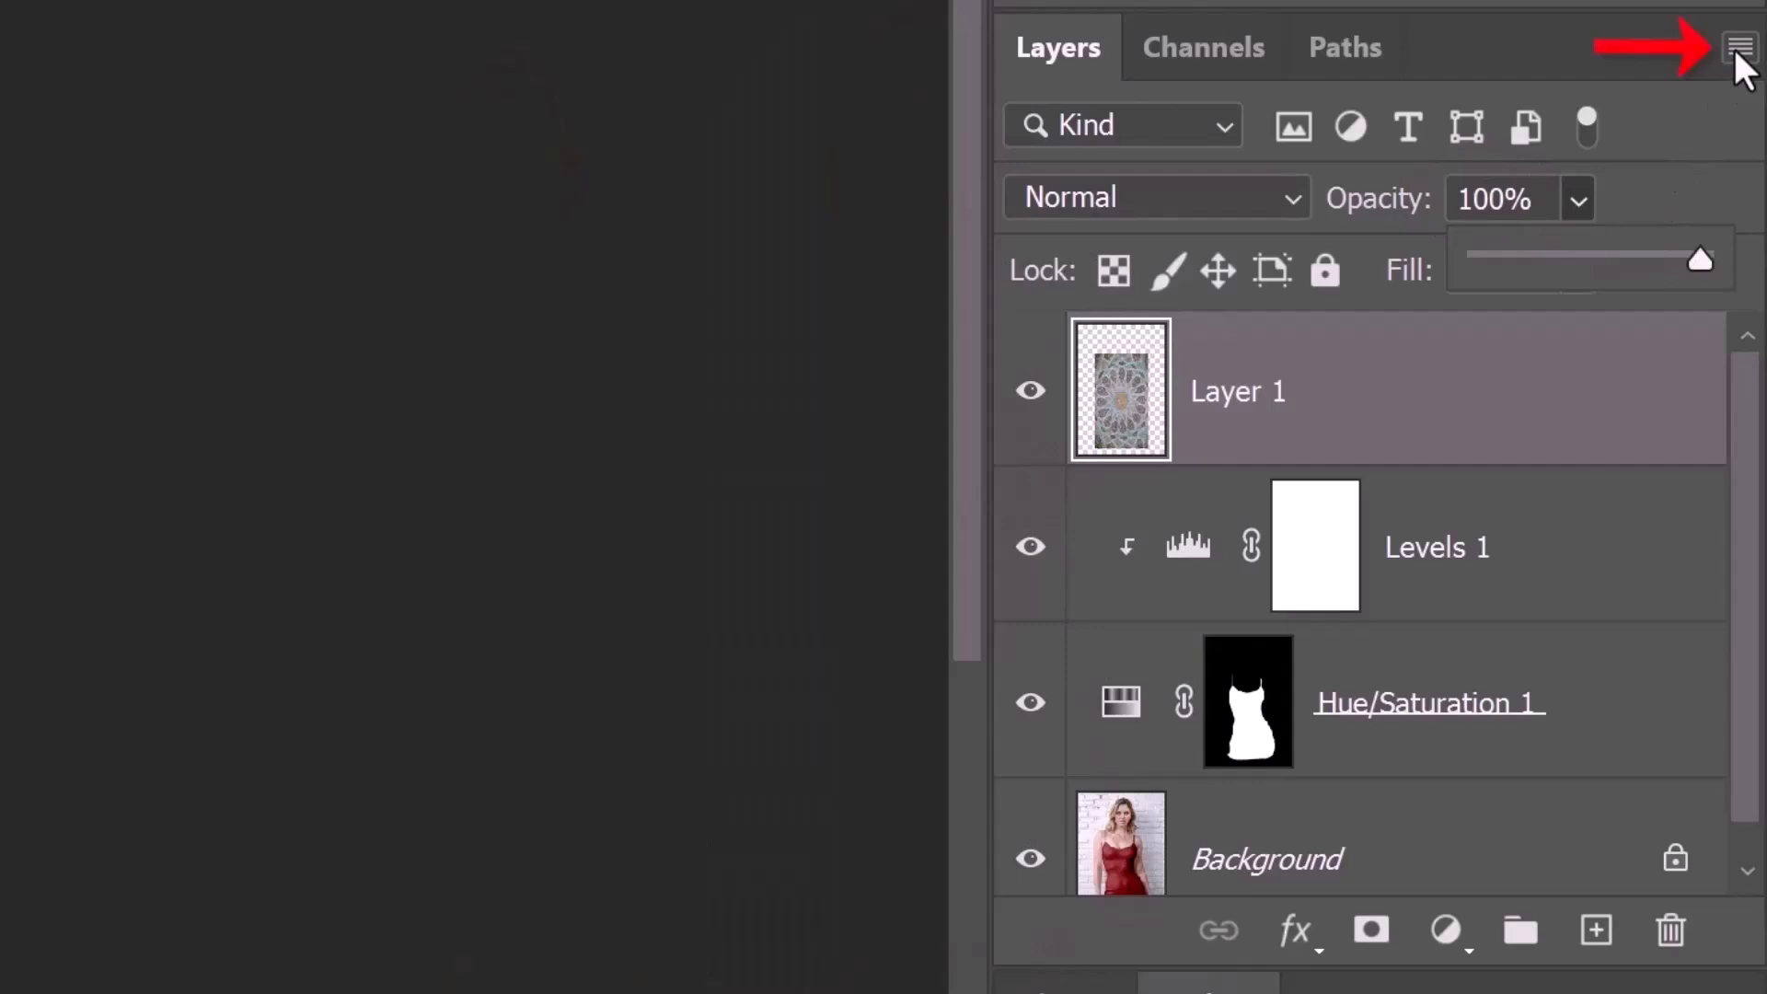
left_click(1736, 52)
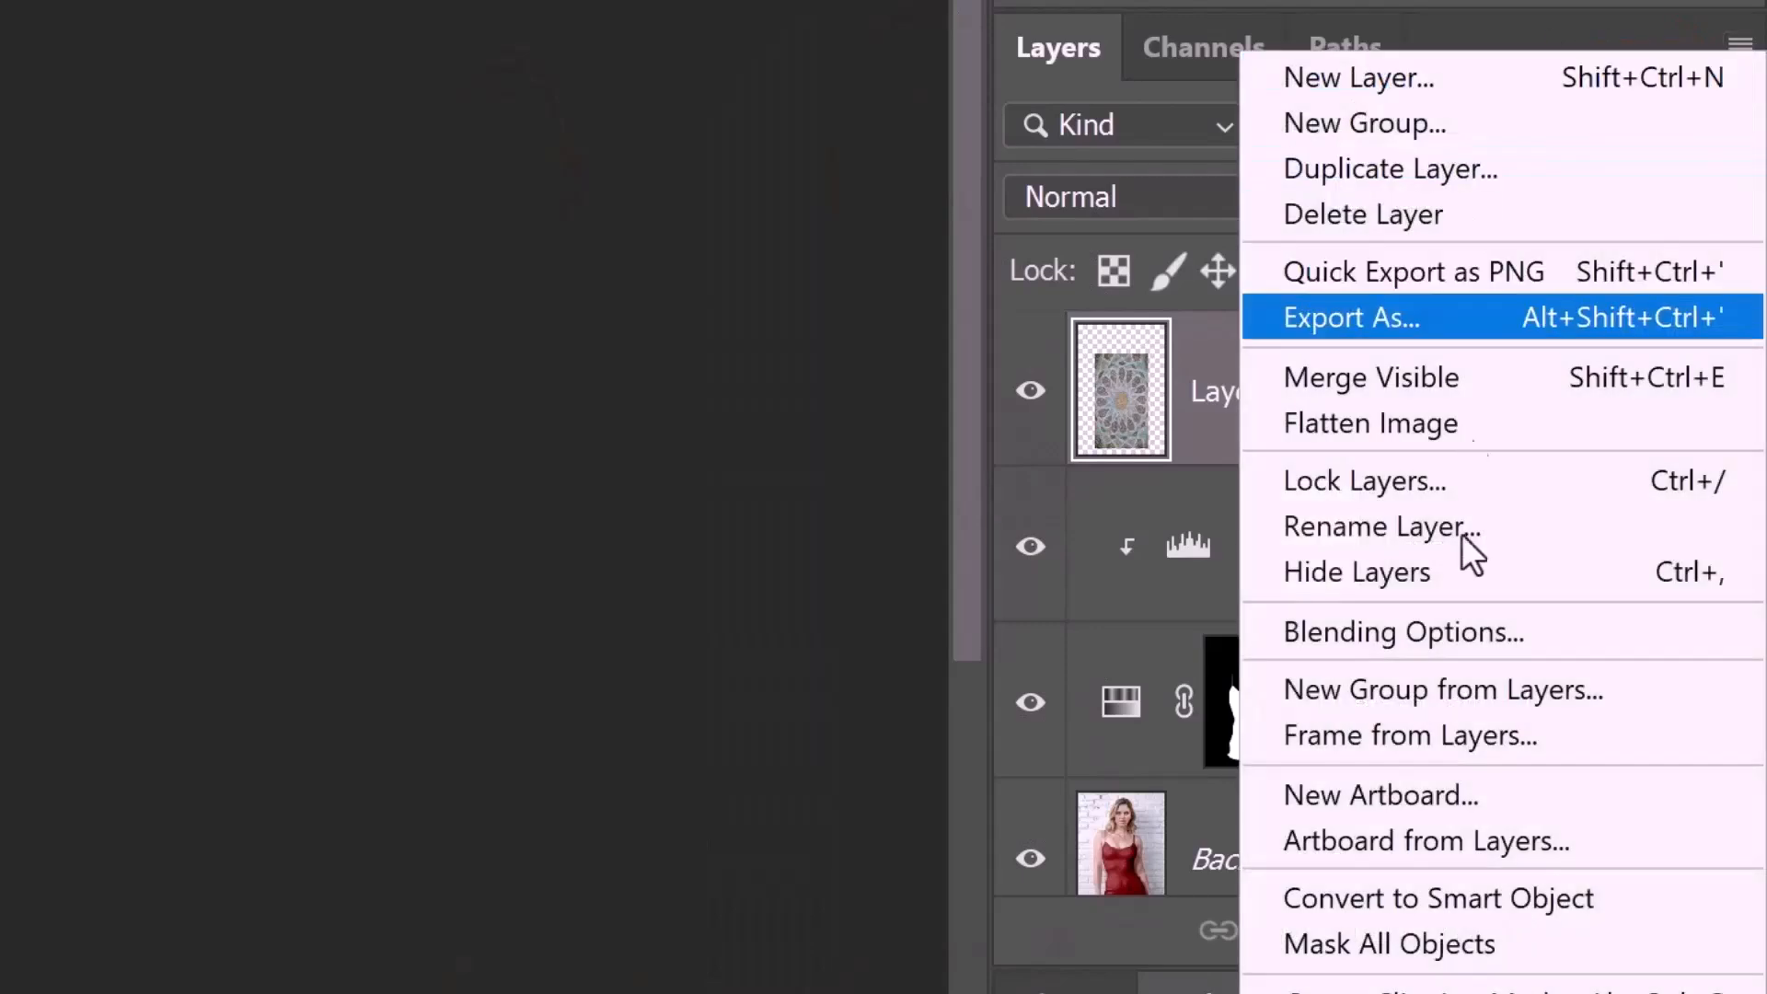
left_click(1421, 898)
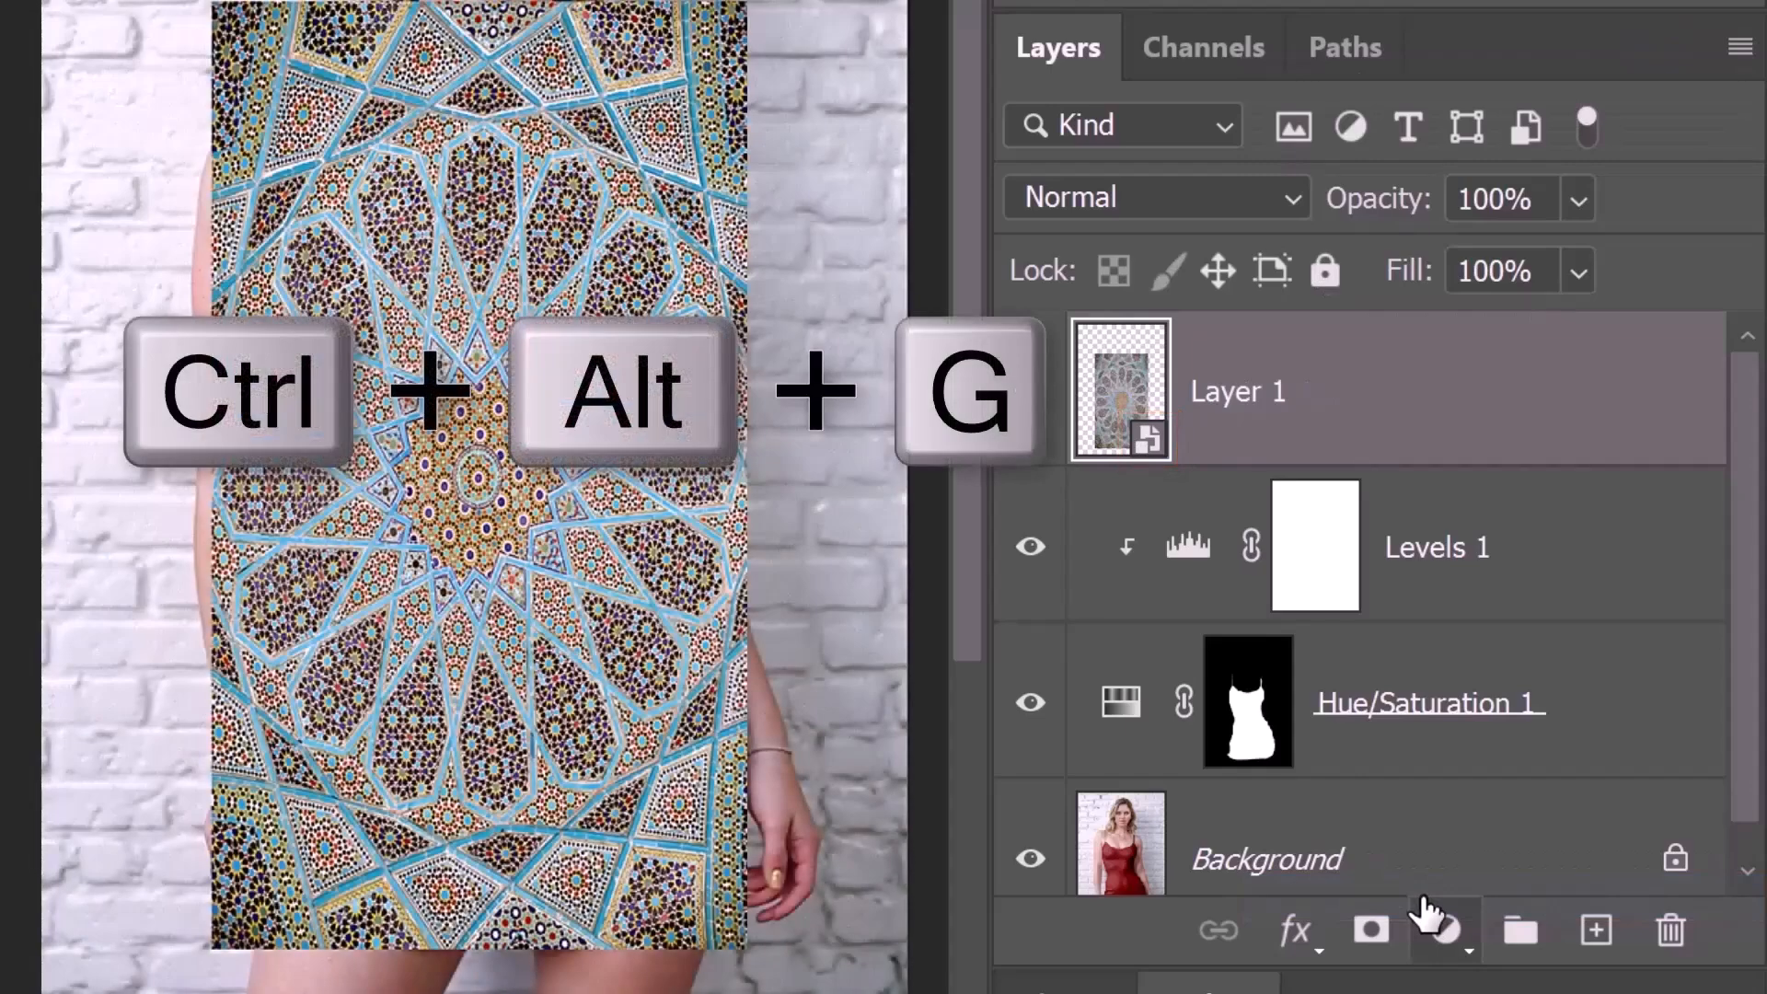
Clip the pattern layer to the layers below and set its blend mode to Multiply.
key("ctrl+alt+g")
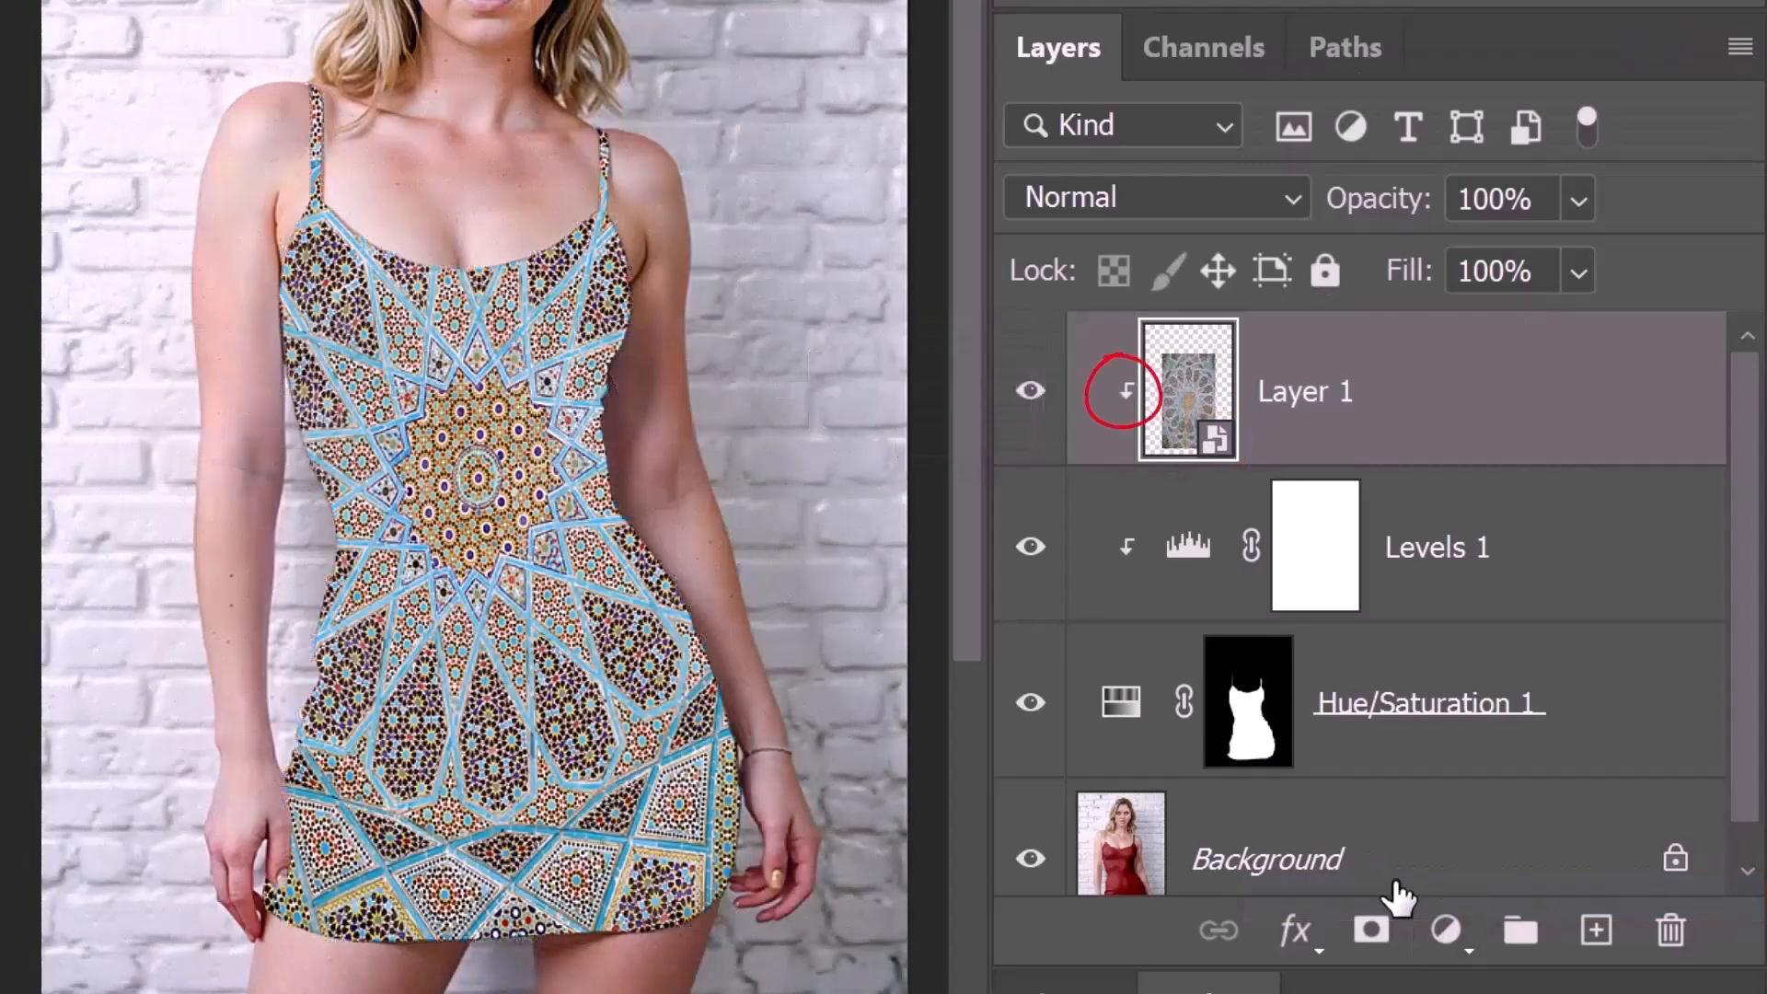
left_click(1289, 195)
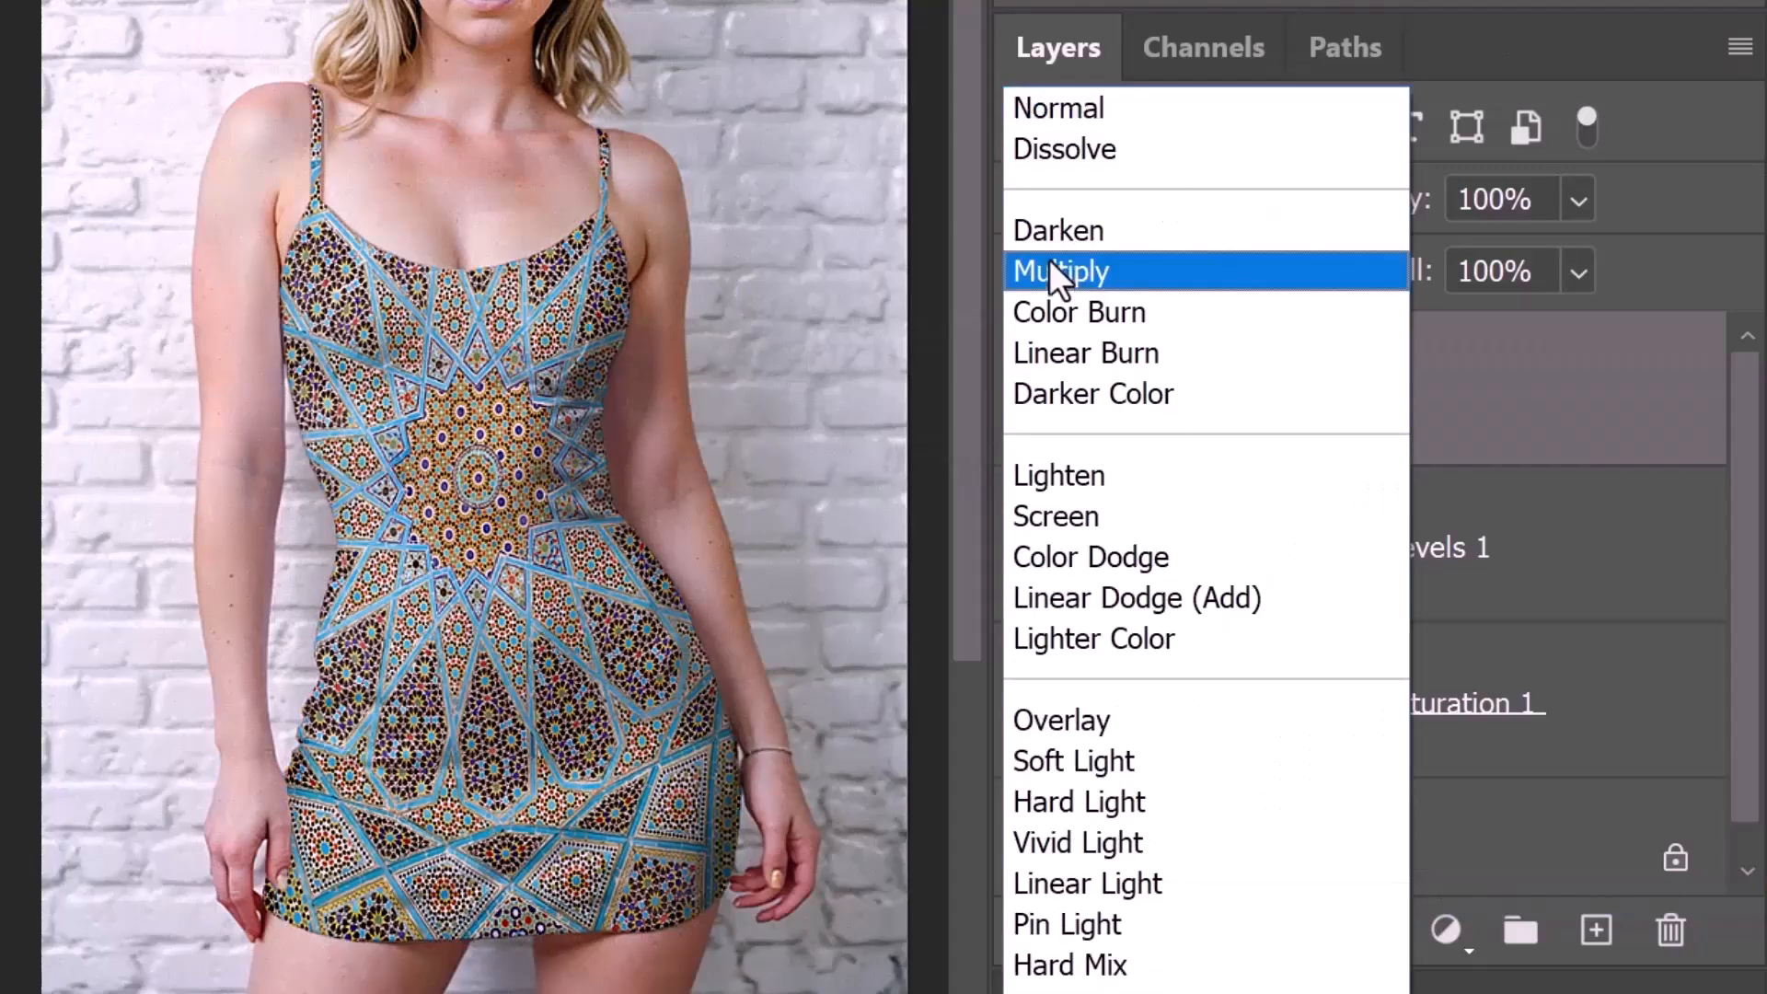
left_click(1050, 270)
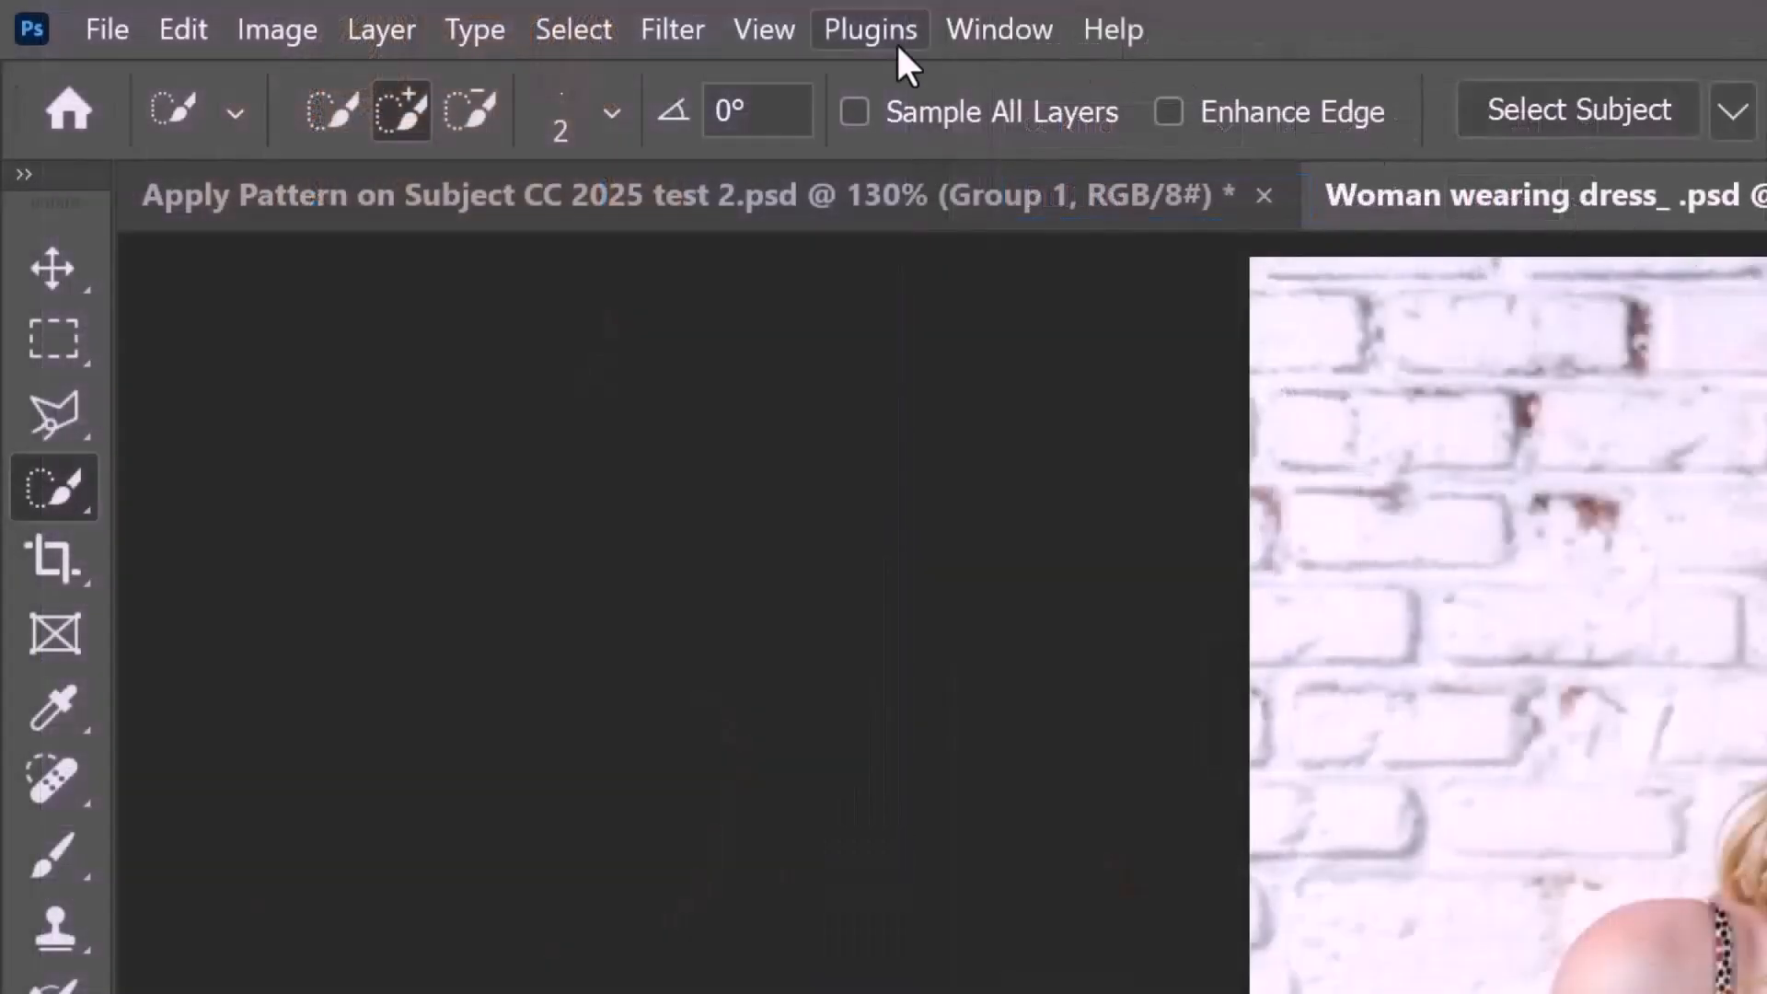
Apply a Displace filter to the pattern with both scales at 10, Stretch To Fit and Wrap Around, using the Displacement Map PSD.
left_click(674, 28)
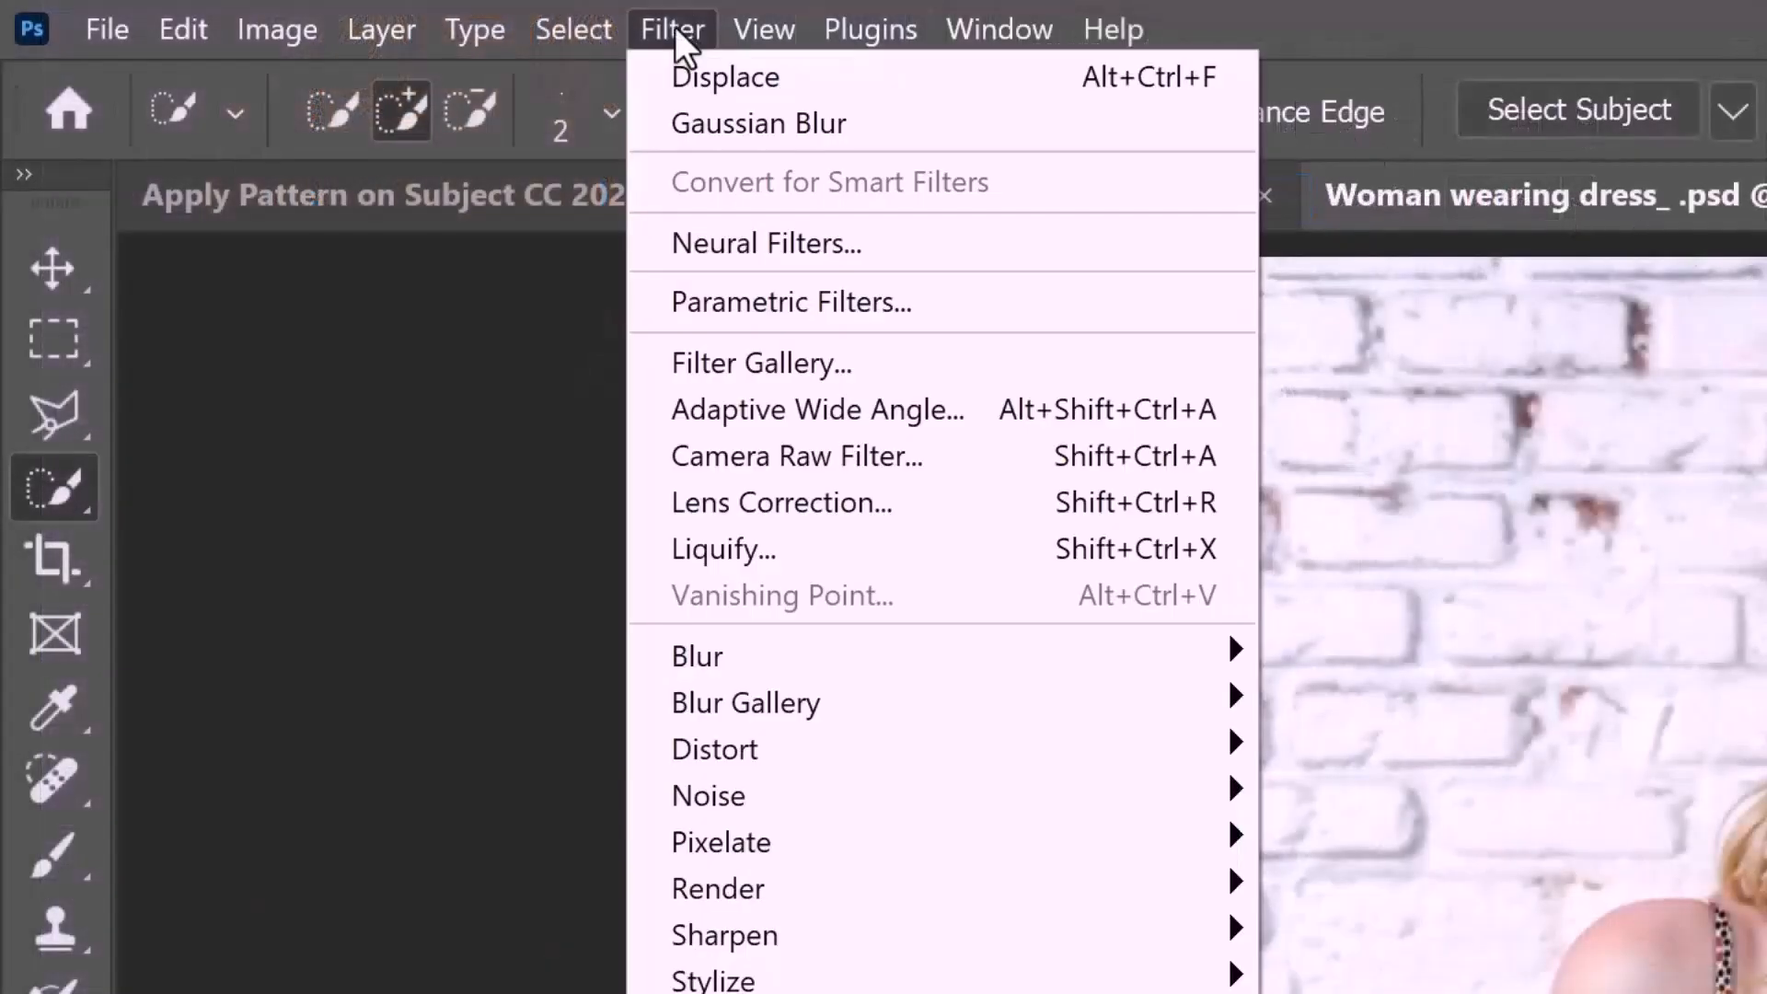
mouse_move(714, 756)
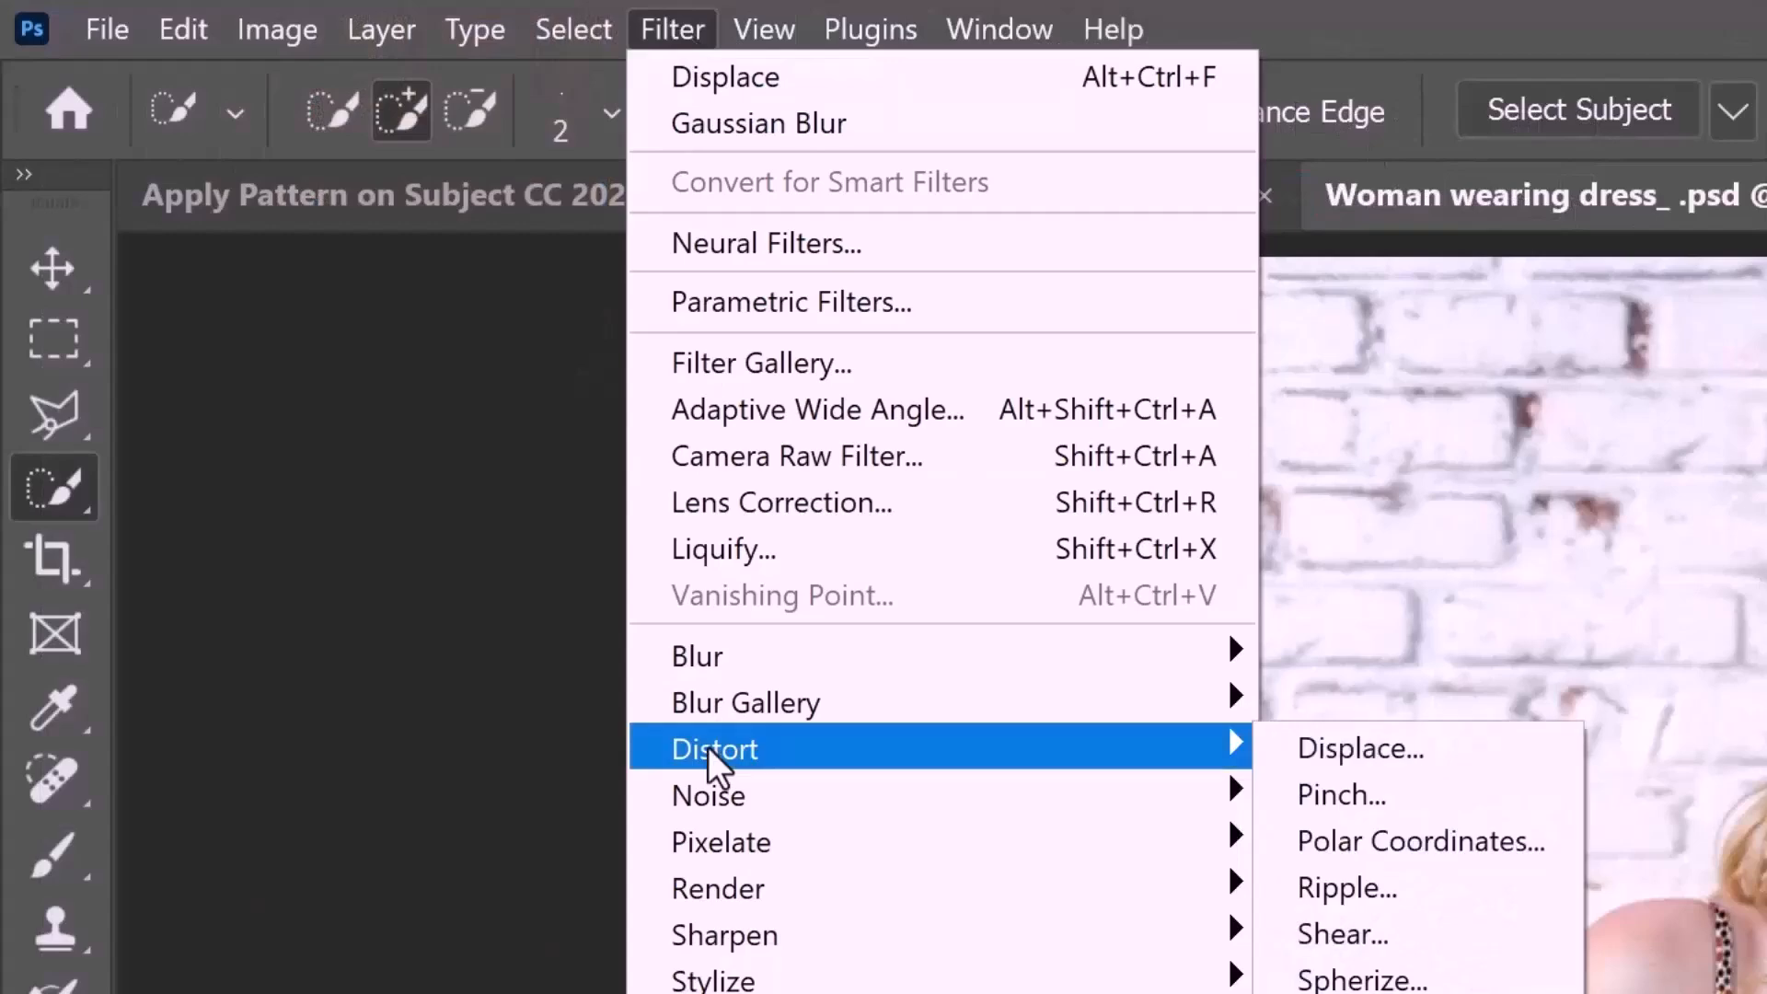
left_click(1345, 751)
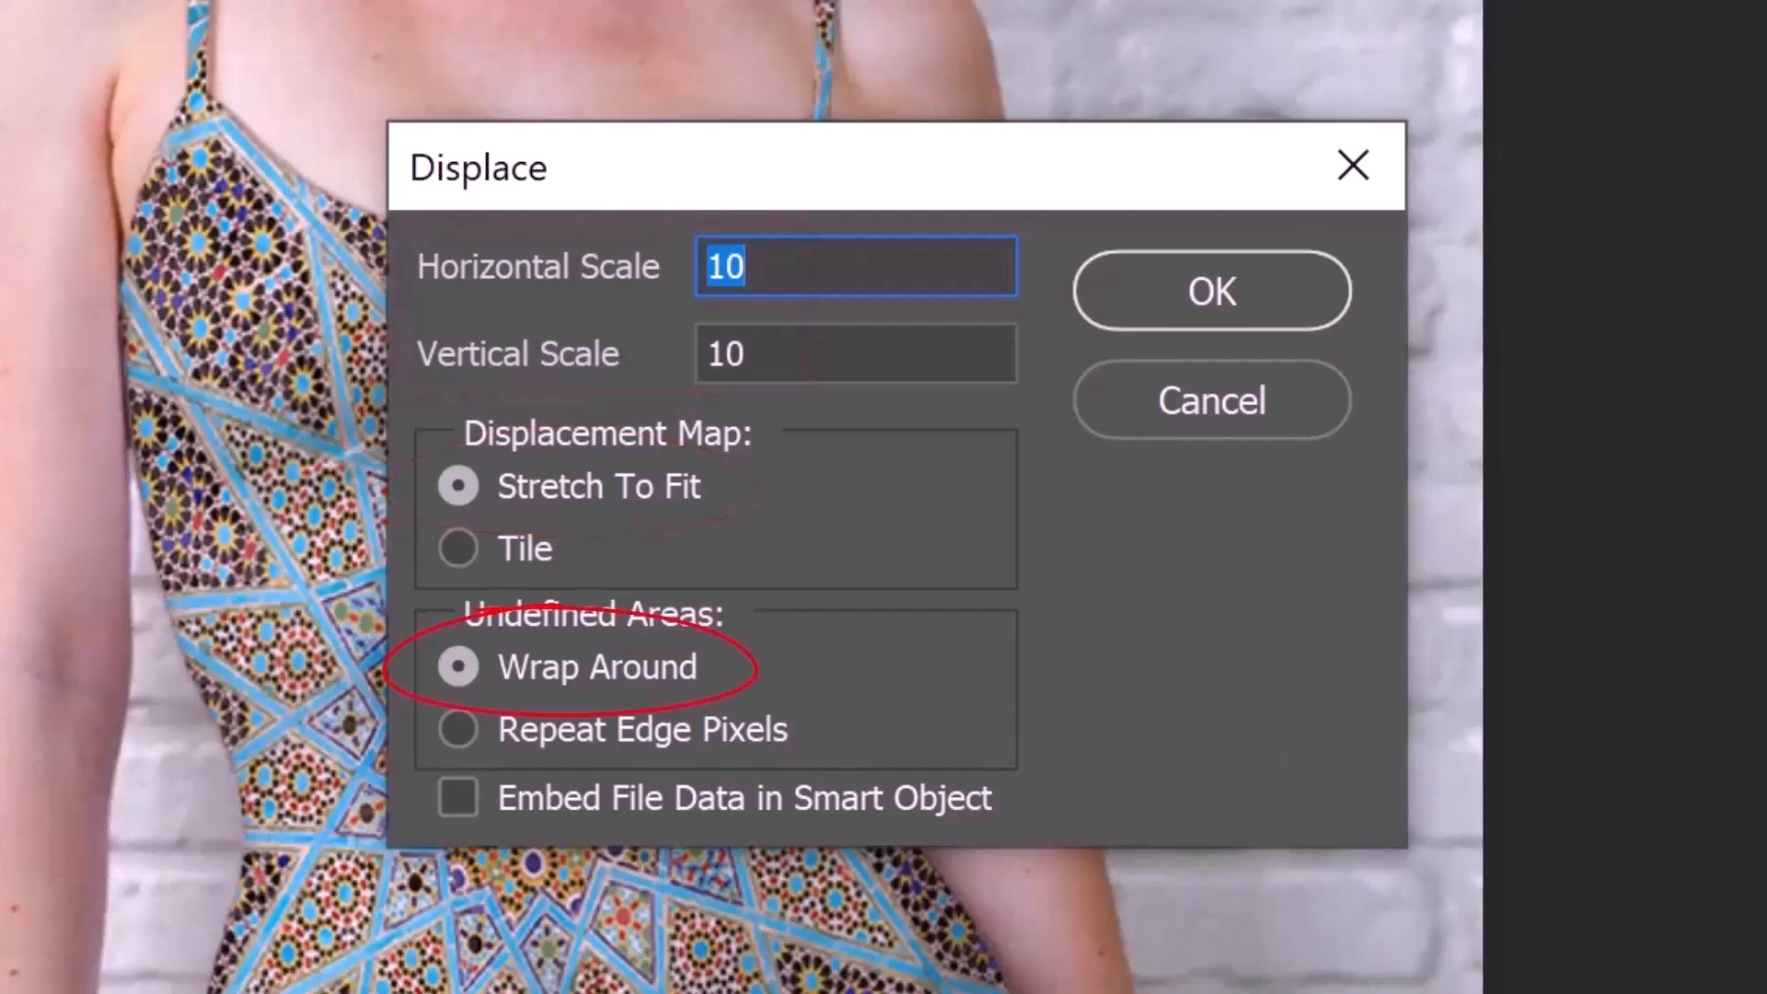
left_click(1204, 313)
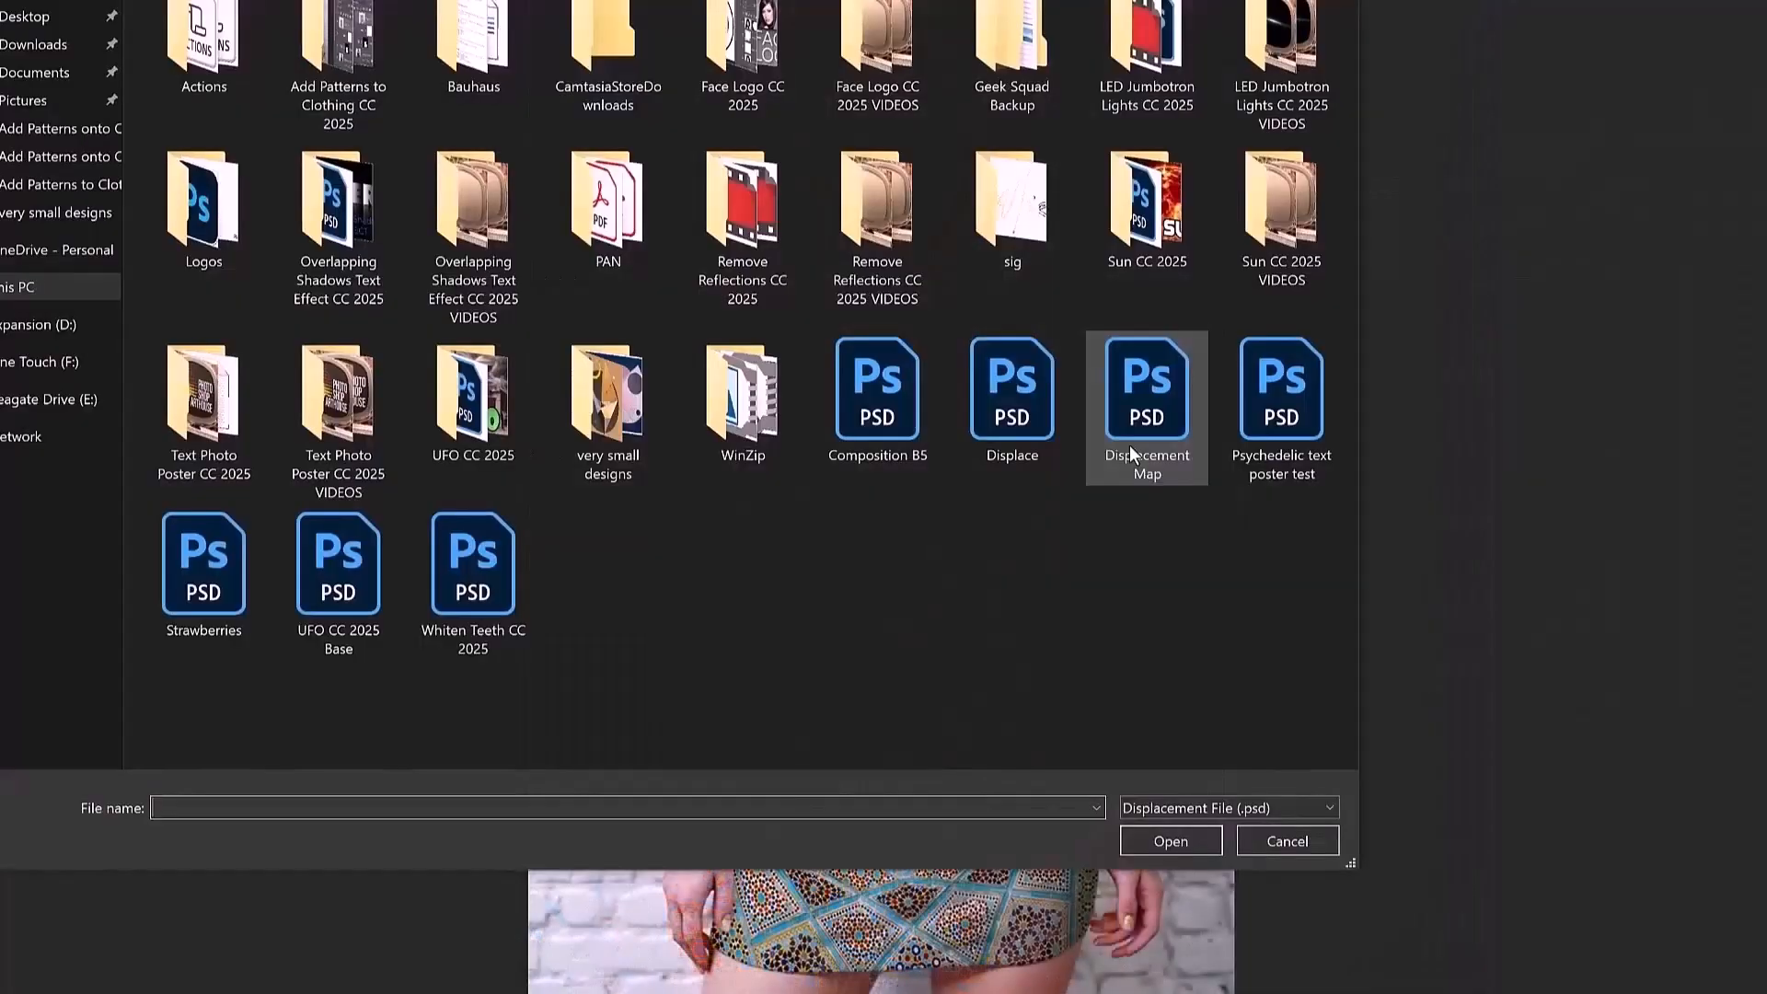
left_click(1130, 445)
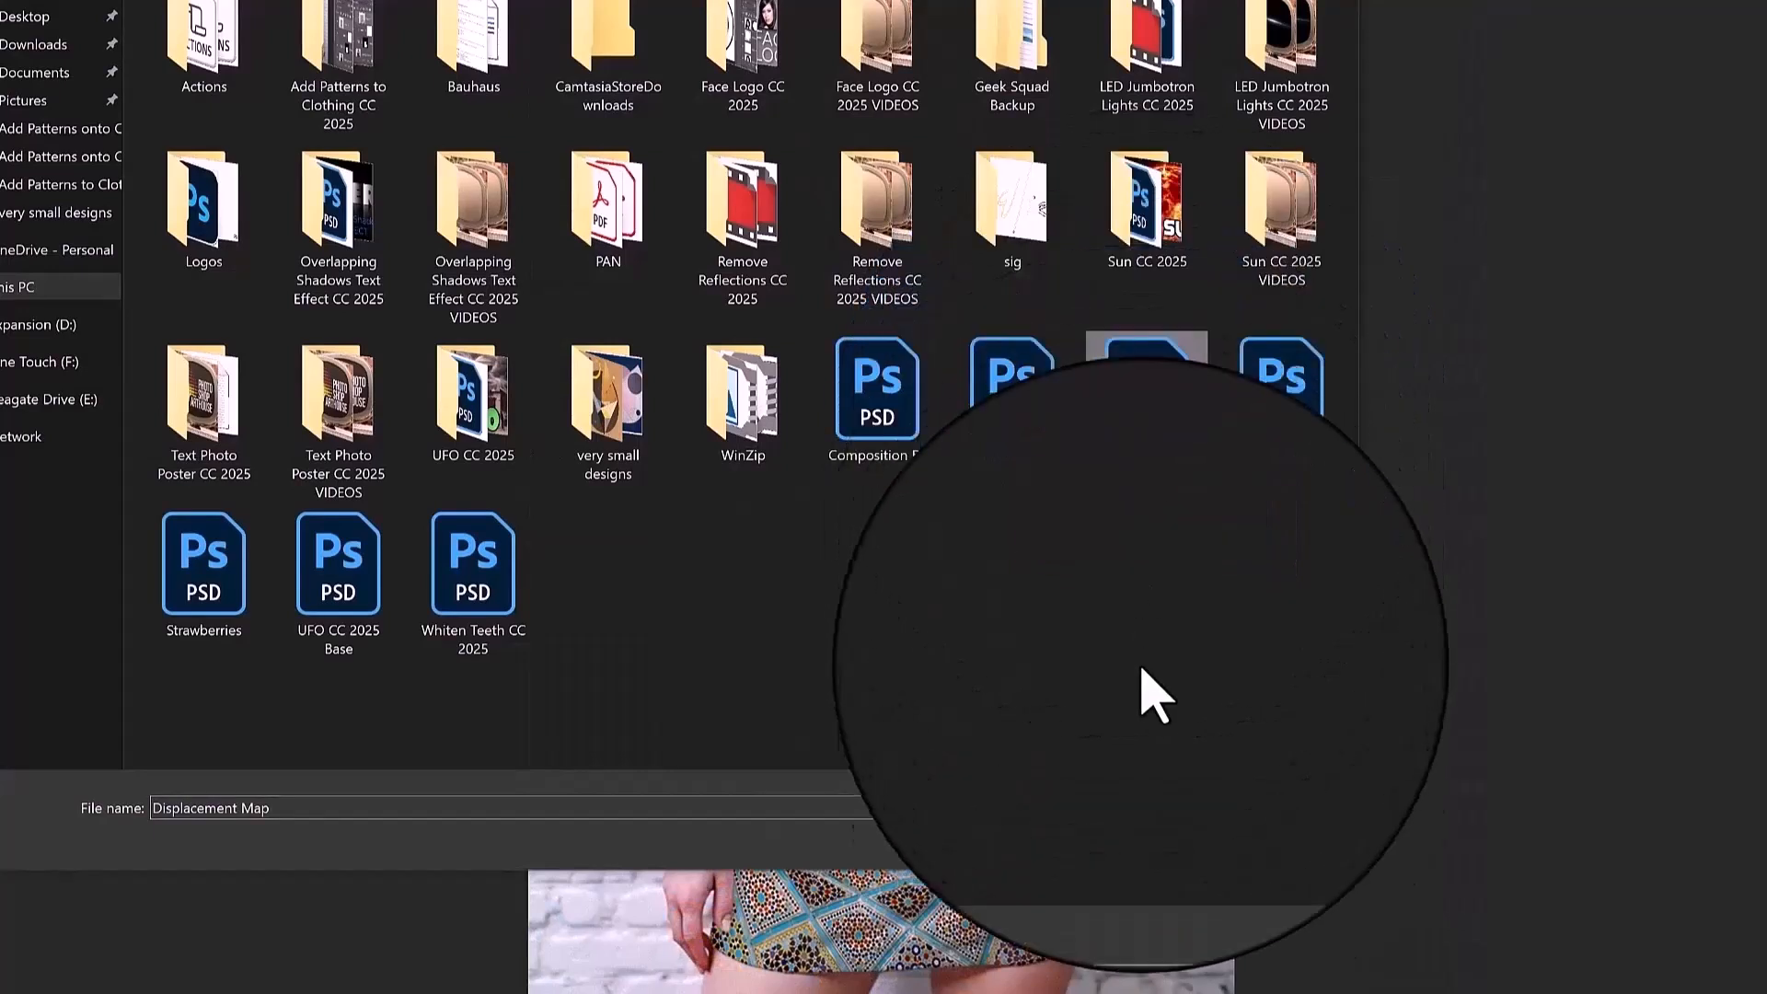
left_click(1168, 841)
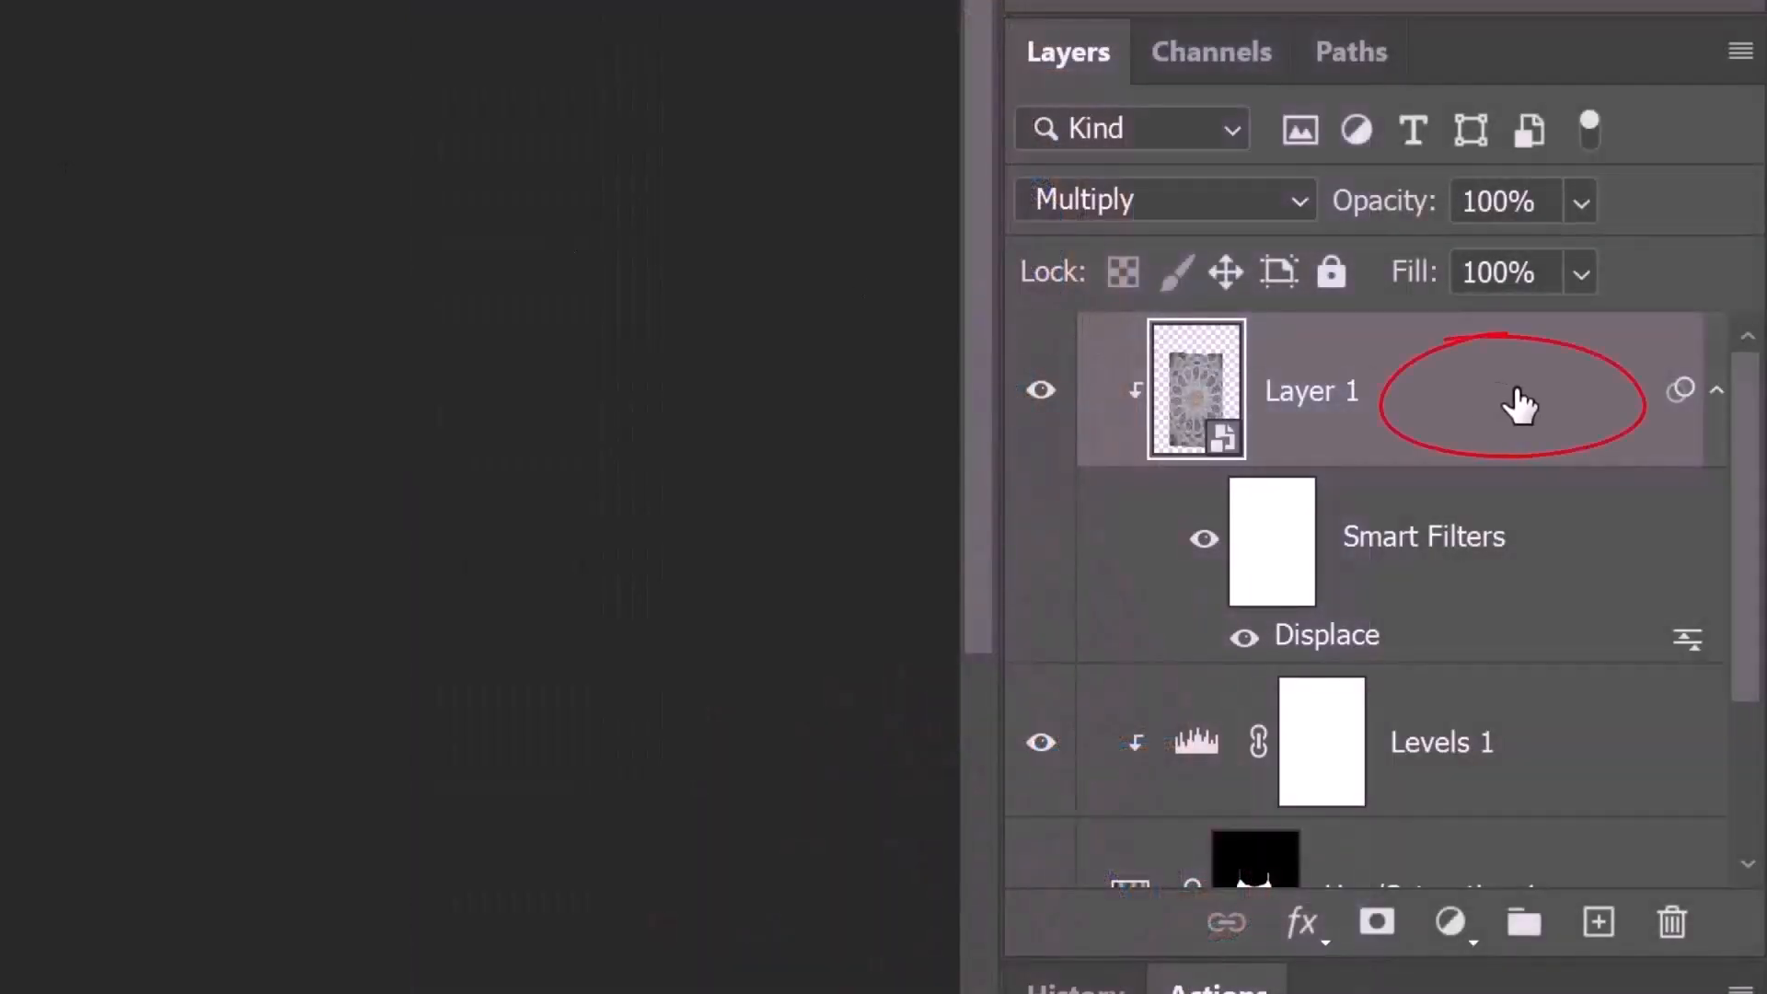
Open the blending options of the pattern layer, Layer 1.
double_click(1519, 405)
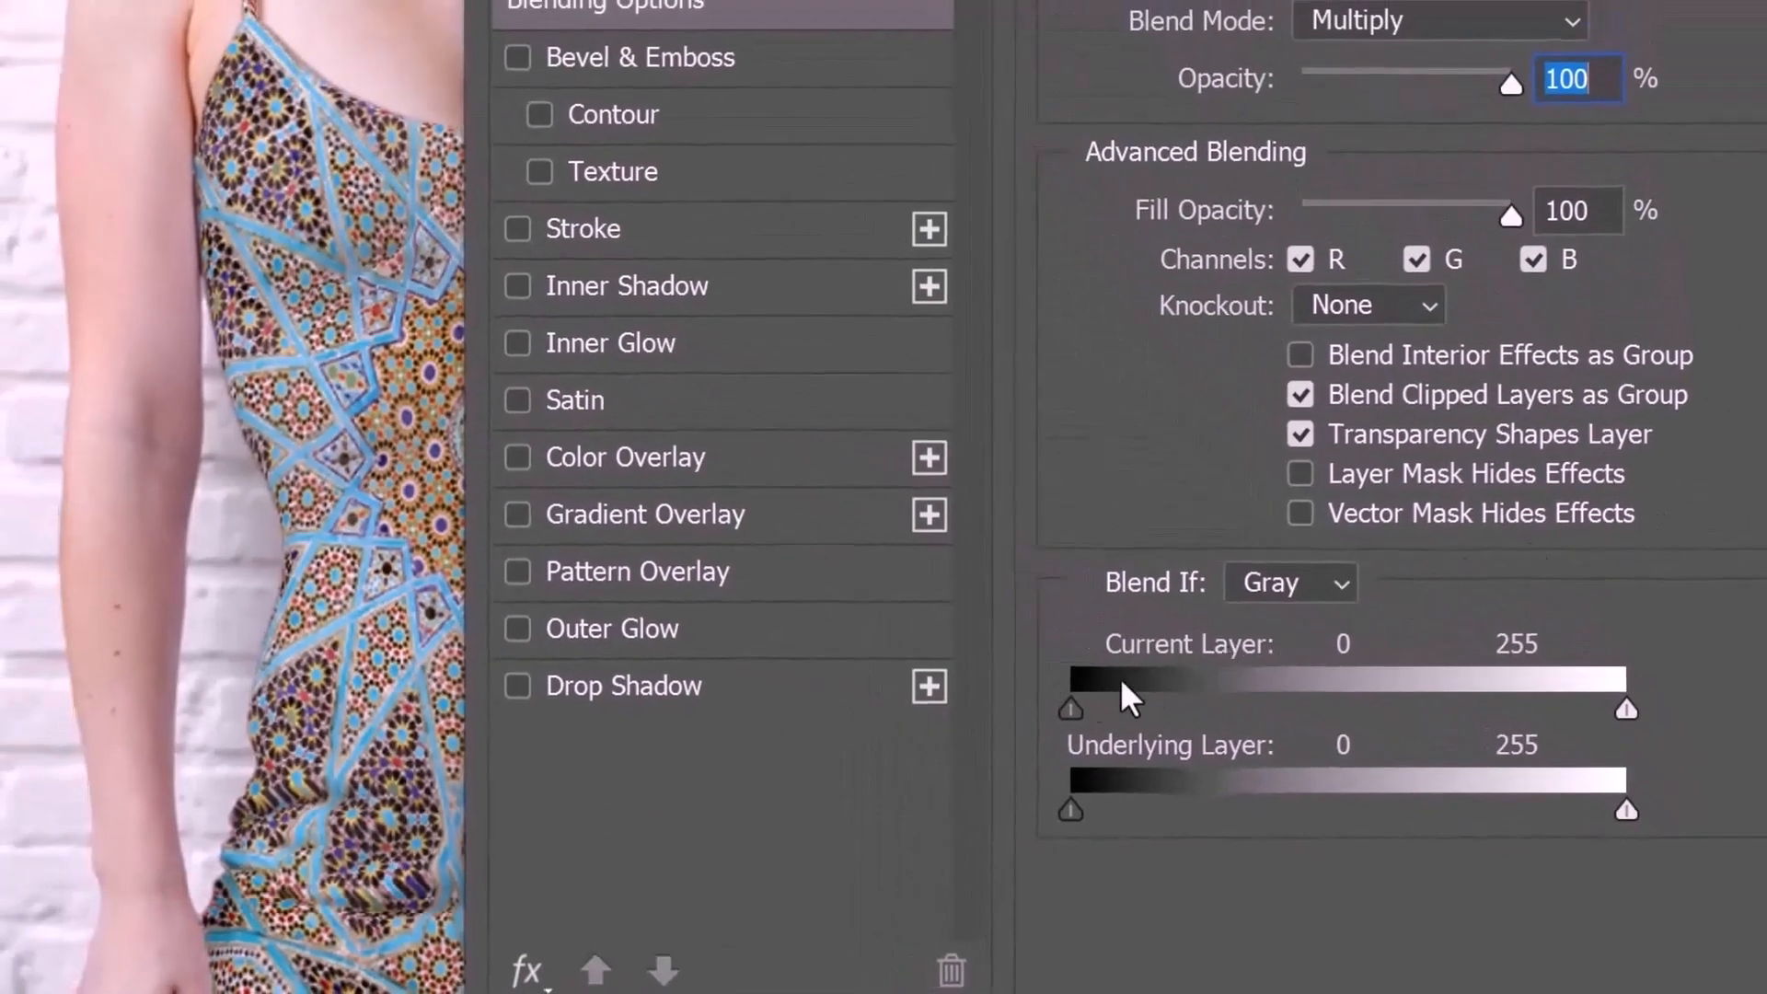
Try Blend If limits on the Current Layer with black at 107 and white at 133, resetting each to its default.
left_click_drag(1068, 705, 1303, 716)
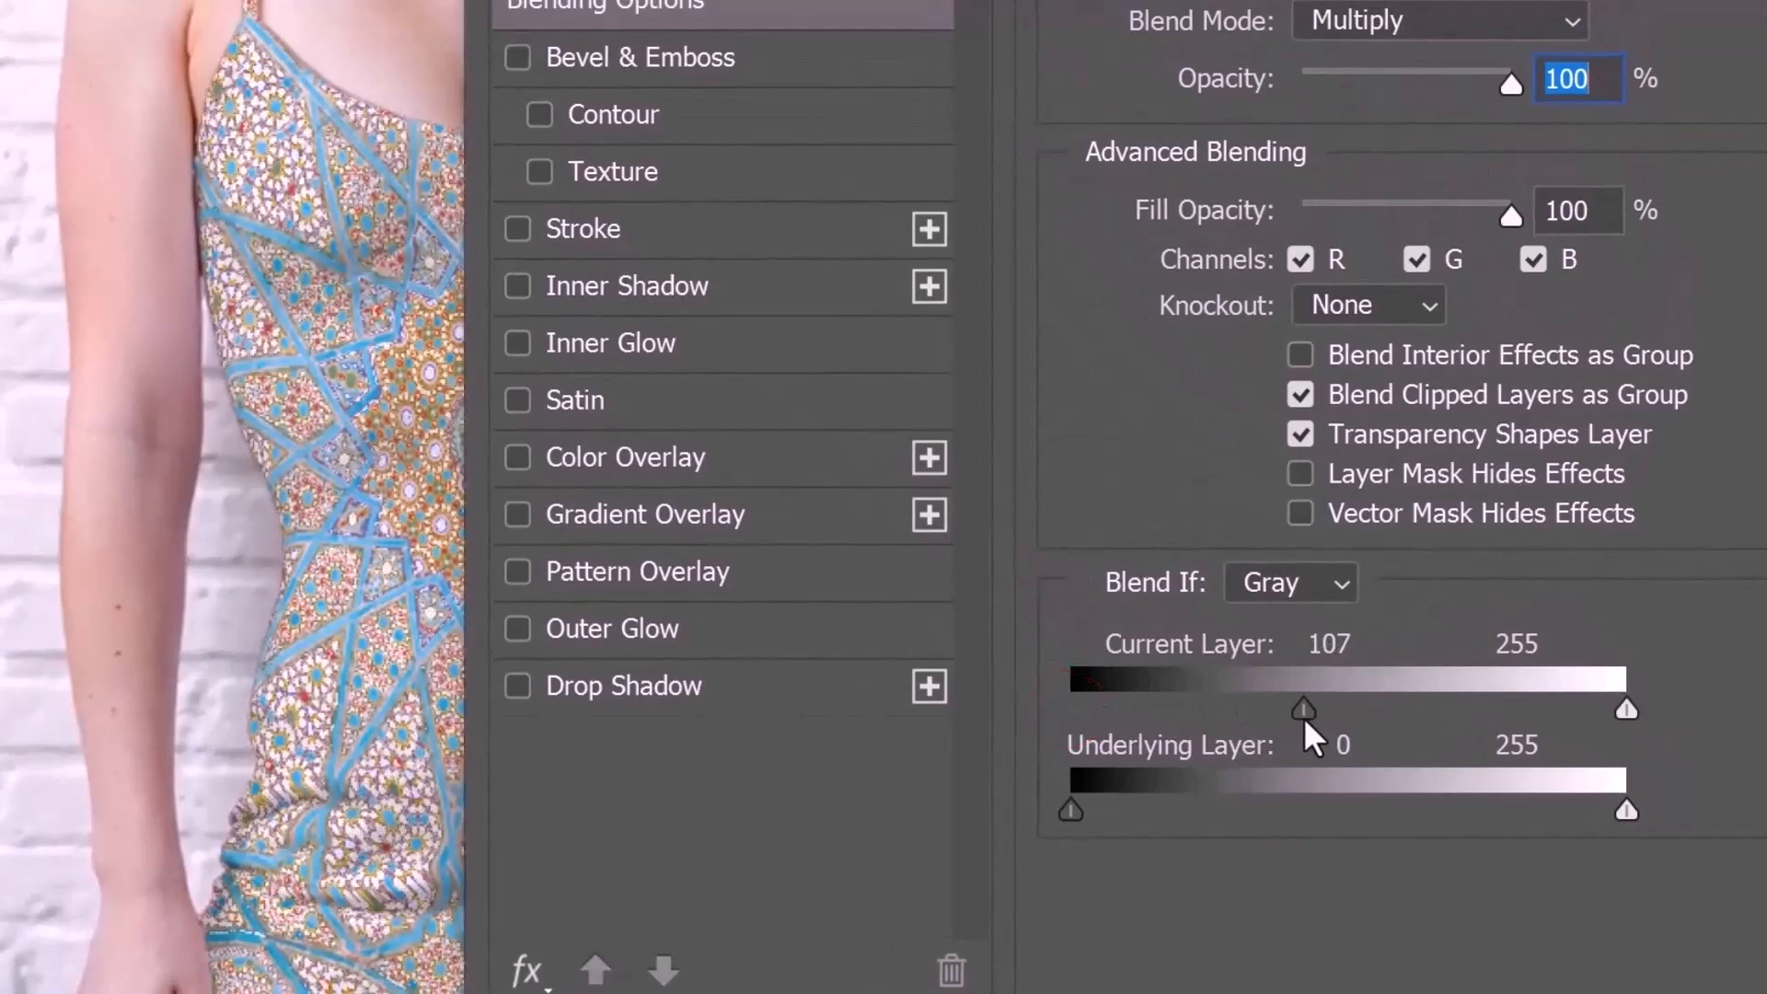
left_click_drag(1304, 716, 1010, 714)
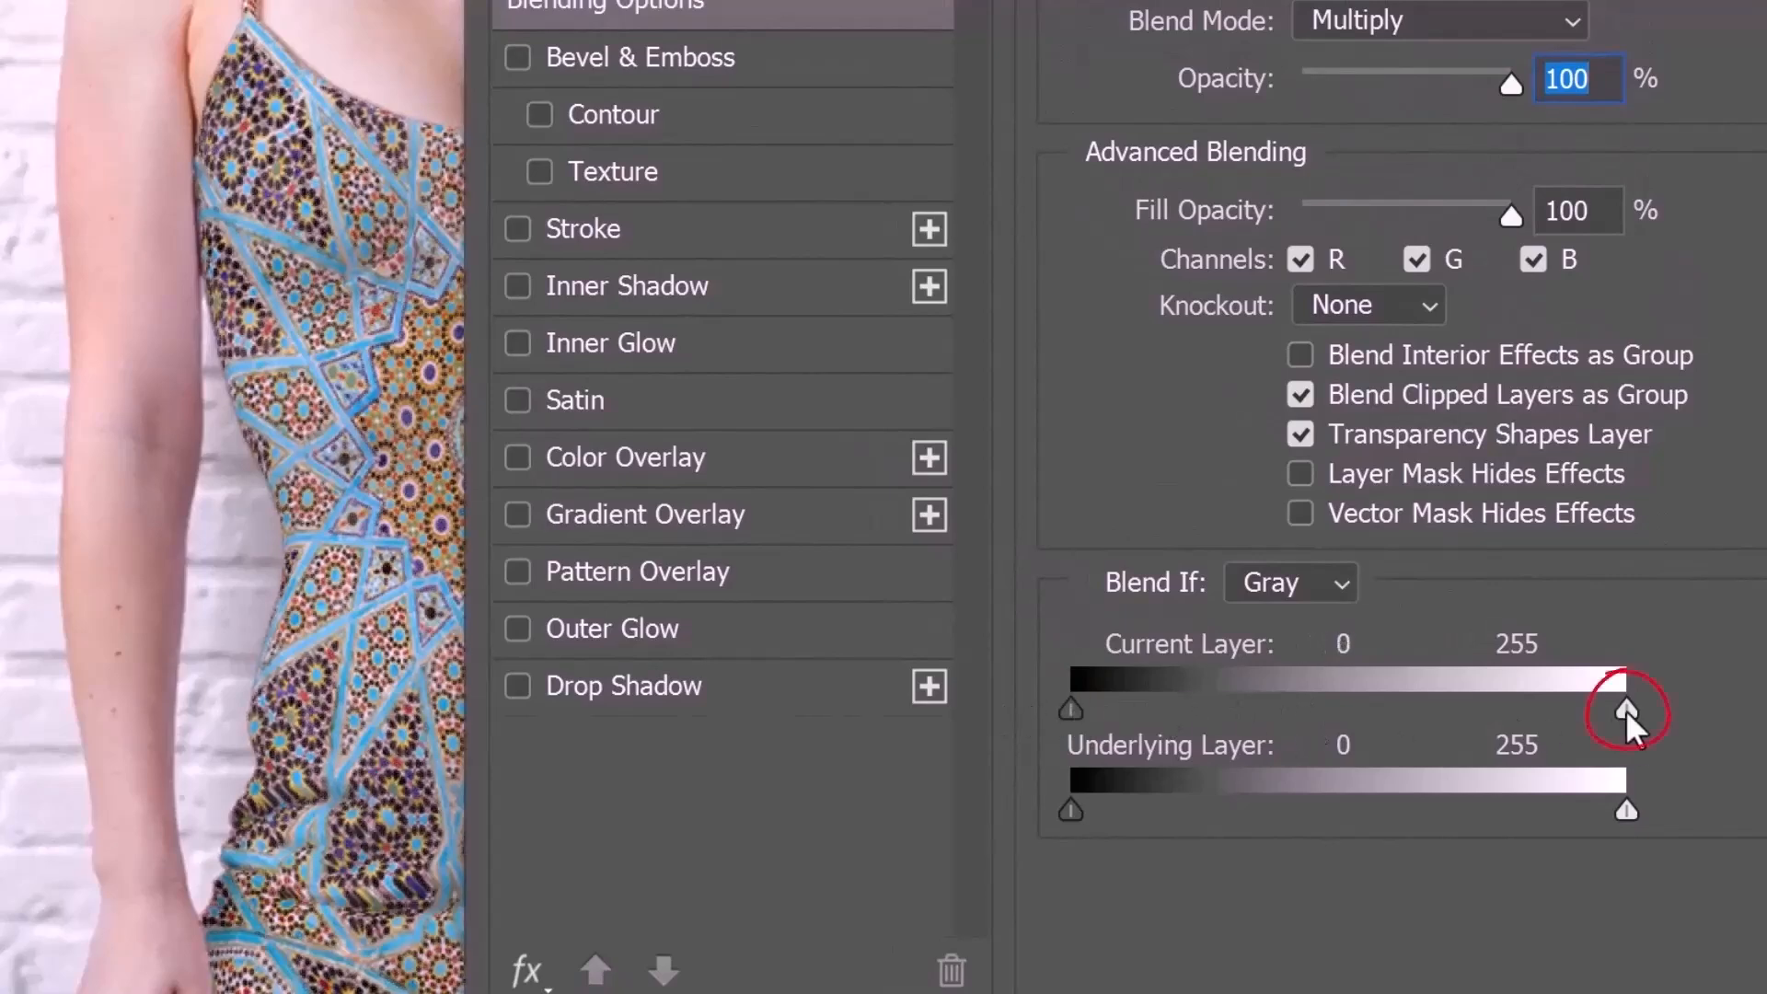
left_click_drag(1625, 710, 1363, 677)
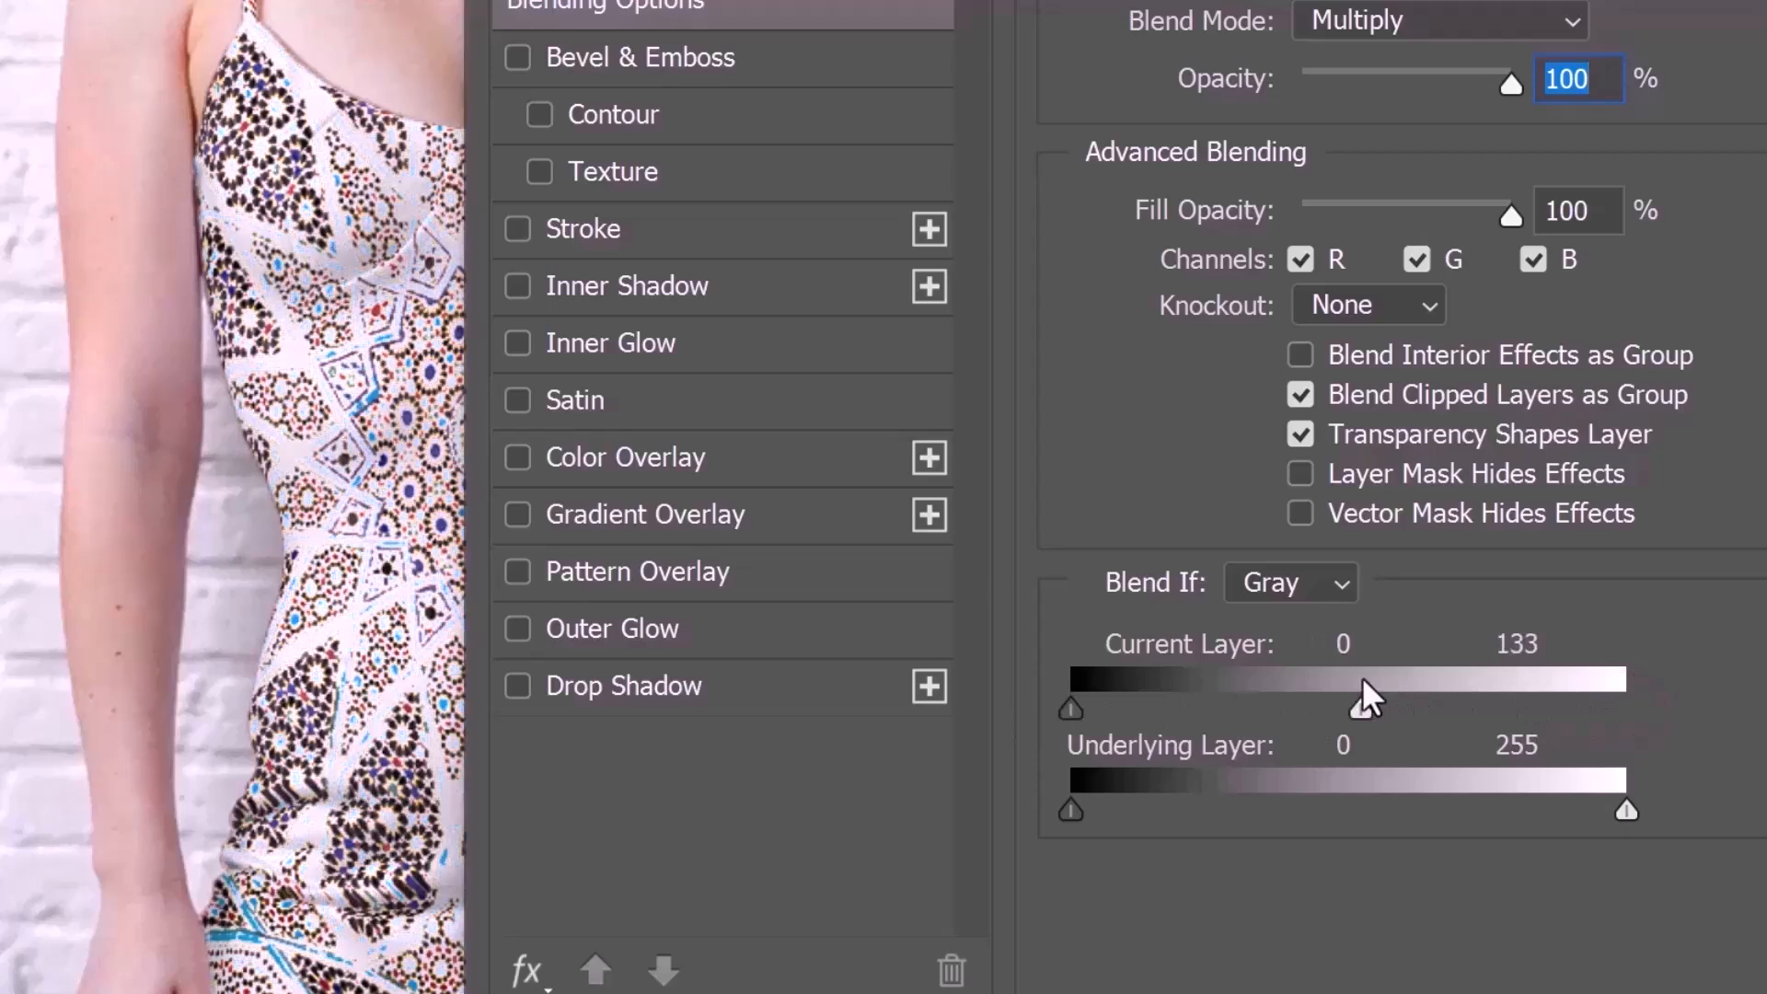
left_click_drag(1363, 681, 1637, 697)
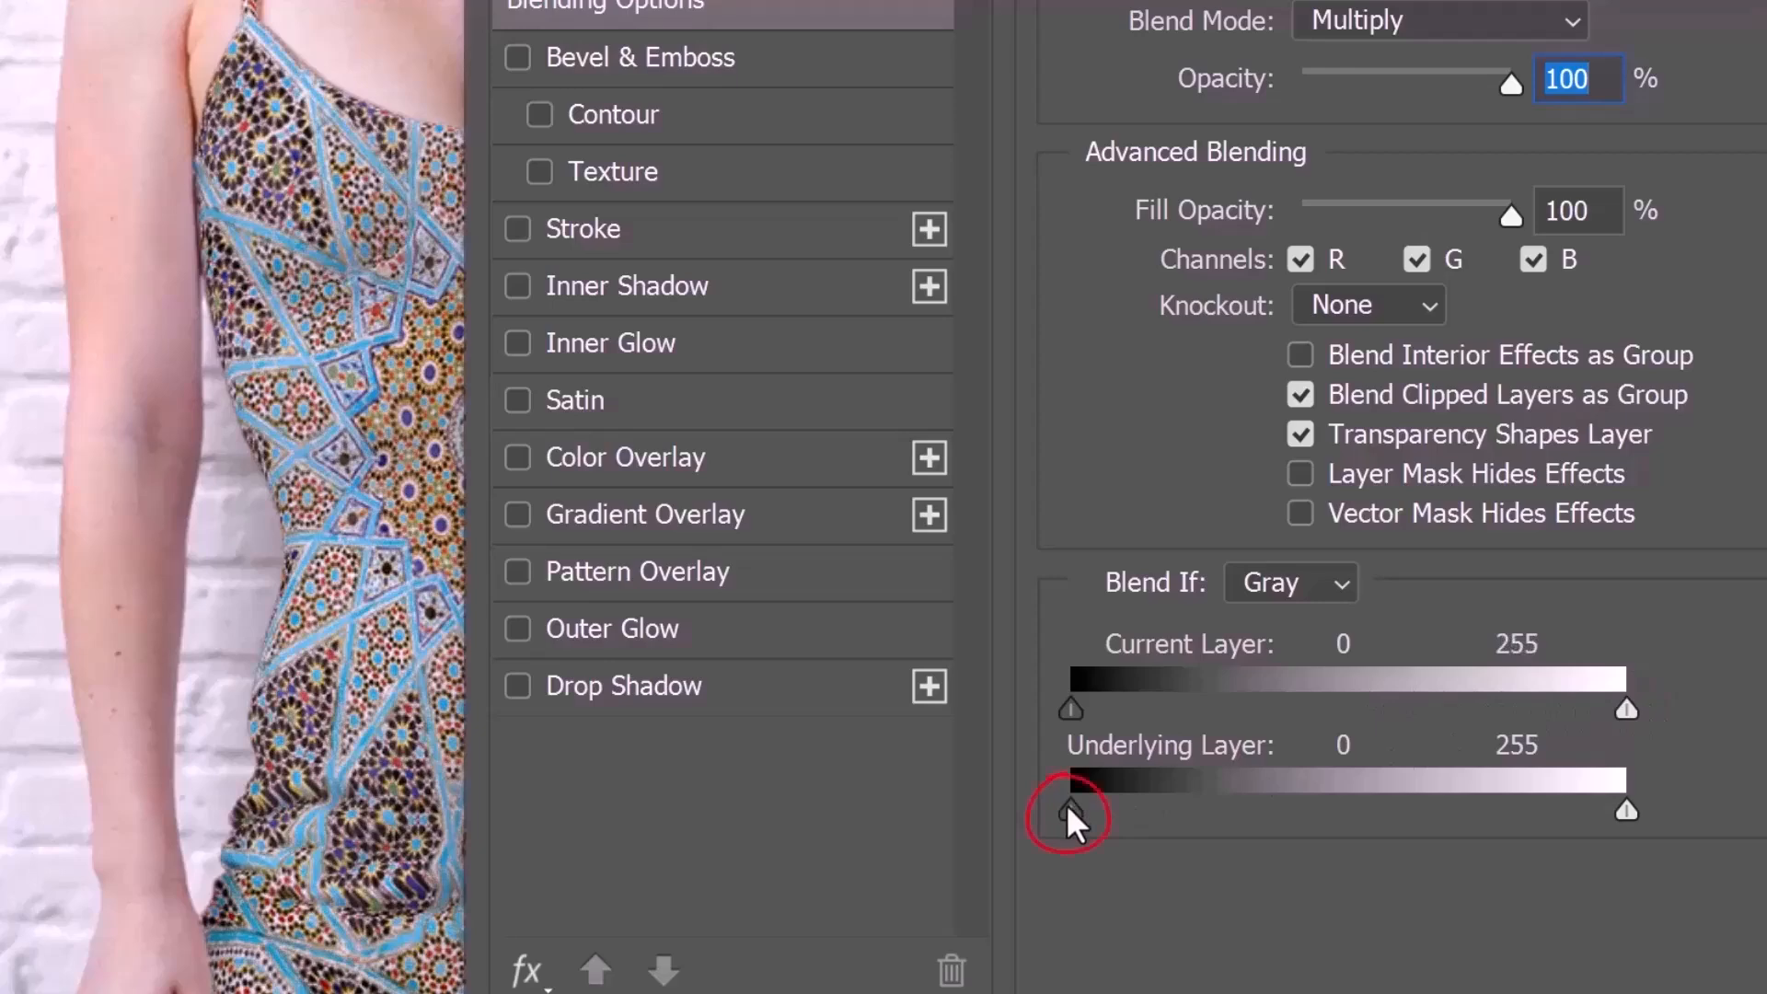
Try the Underlying Layer's Blend If black limit at 221 and reset the range to 0 and 255.
left_click_drag(1068, 806, 1554, 840)
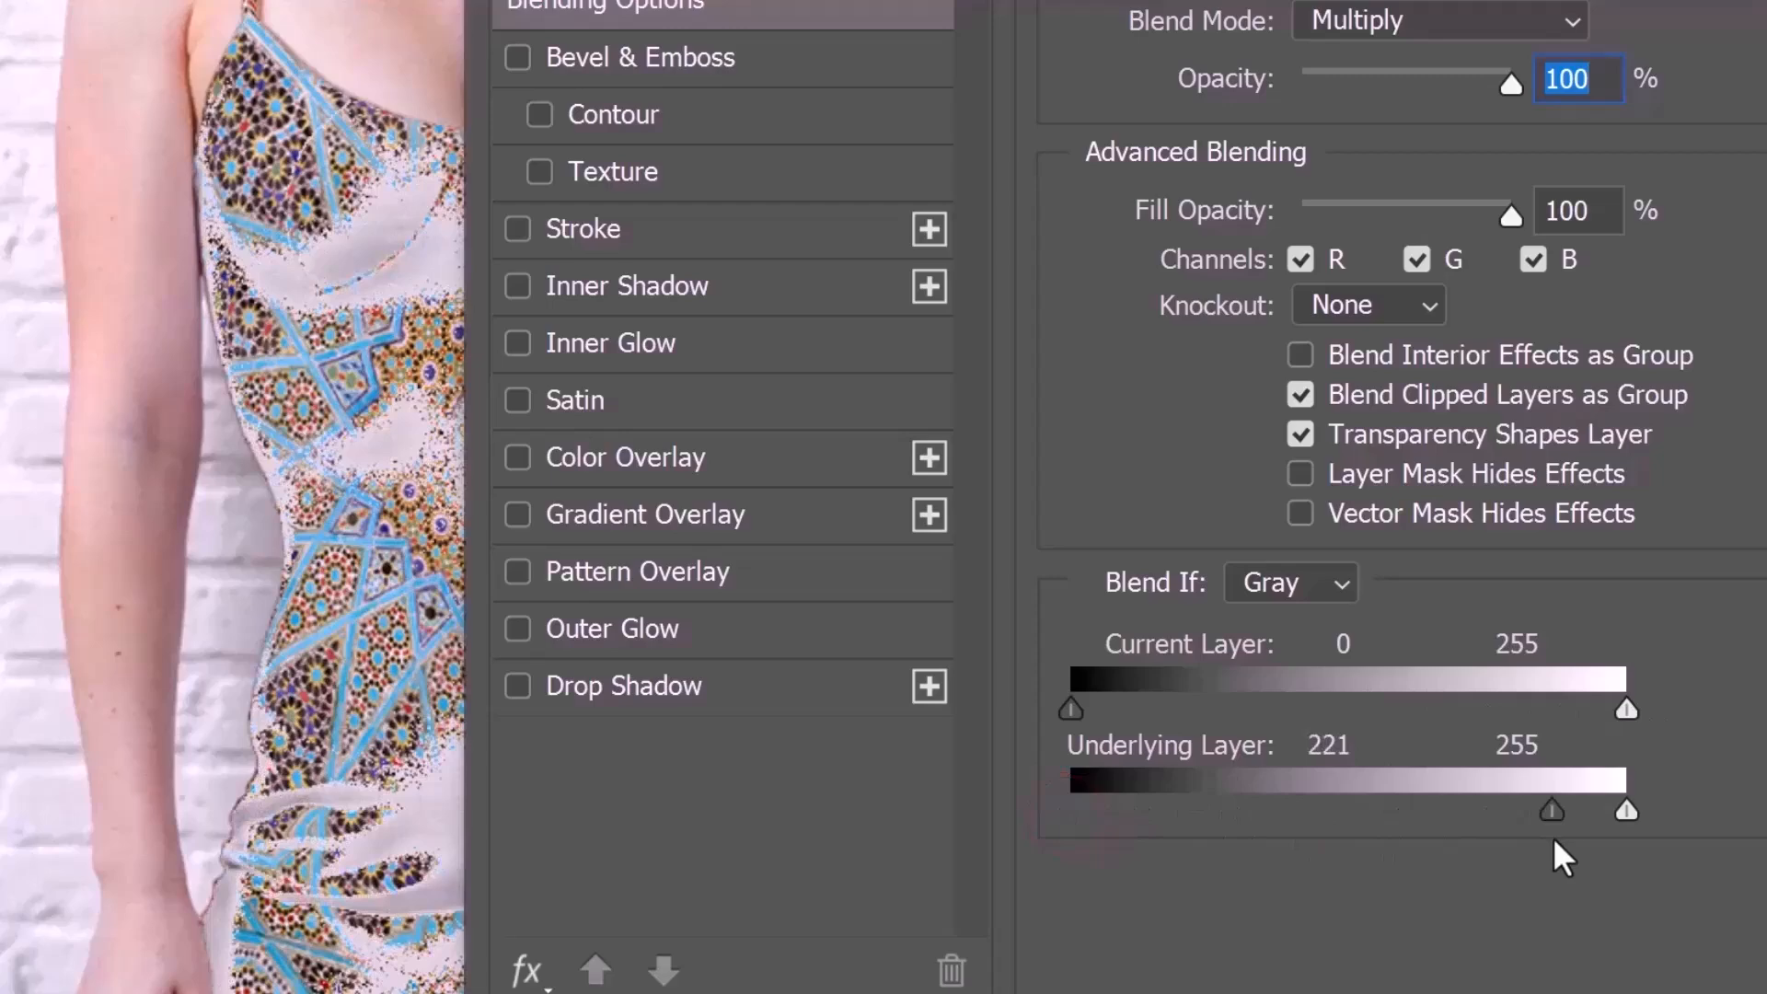
left_click_drag(1554, 837, 1013, 780)
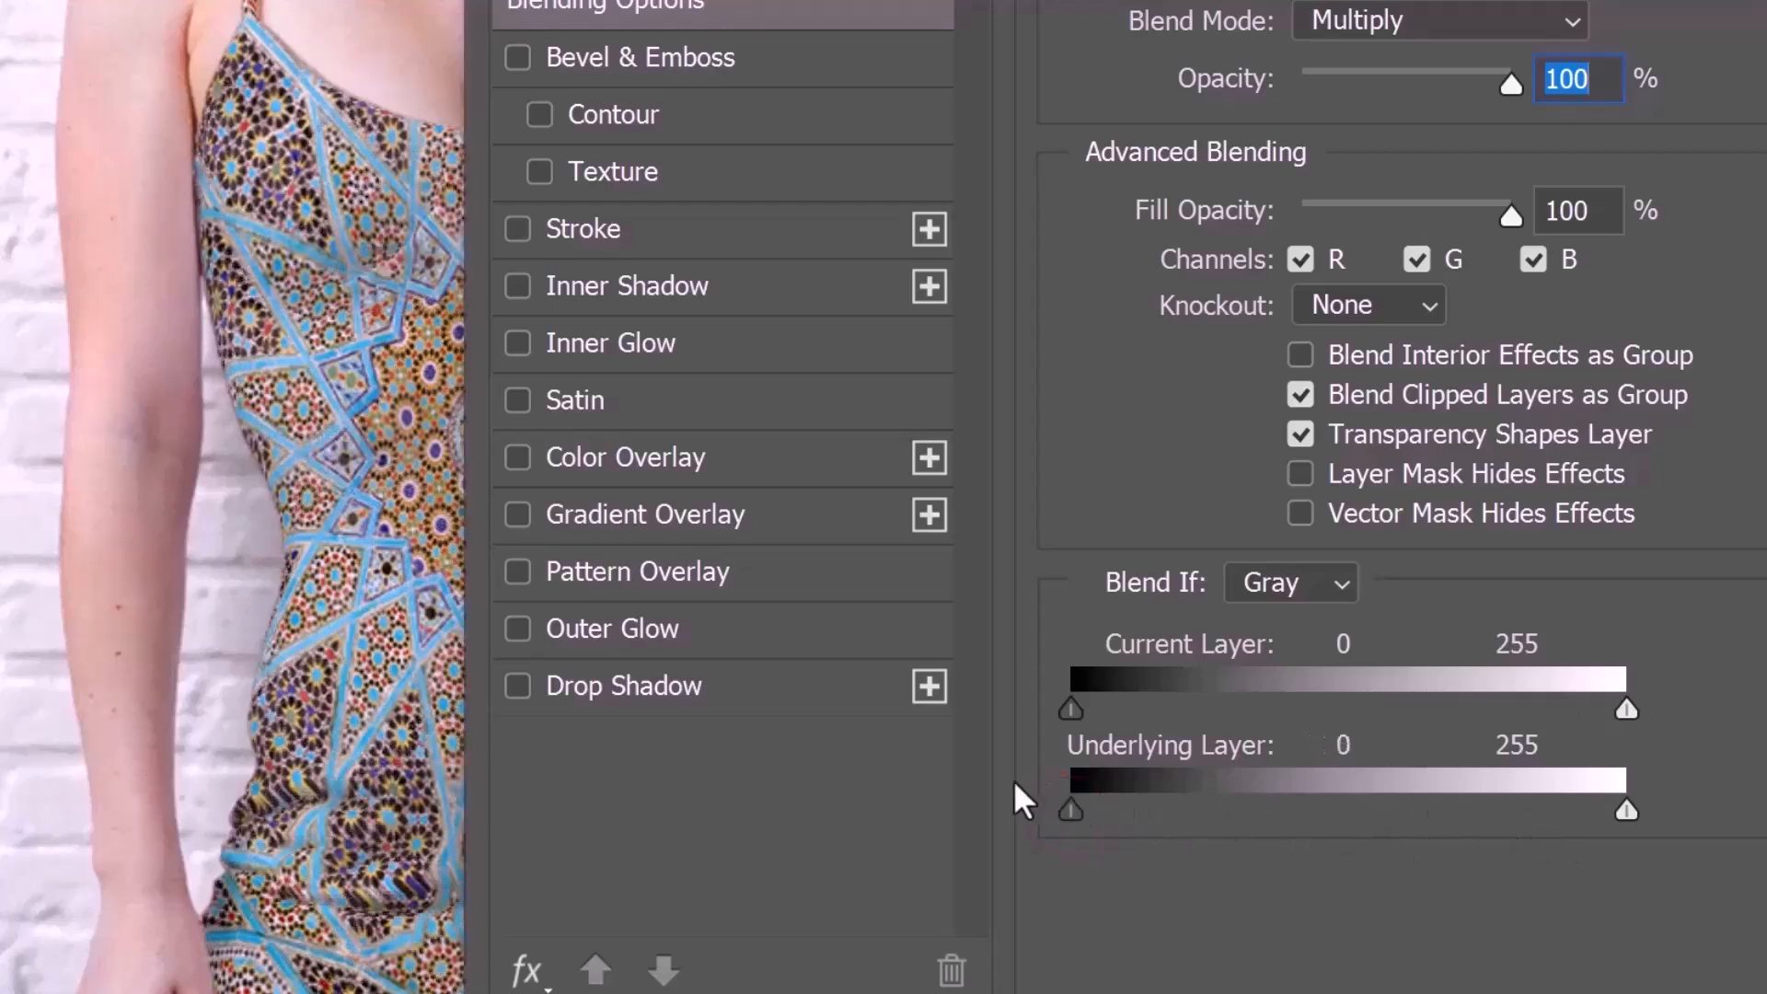
left_click_drag(1624, 806, 1670, 805)
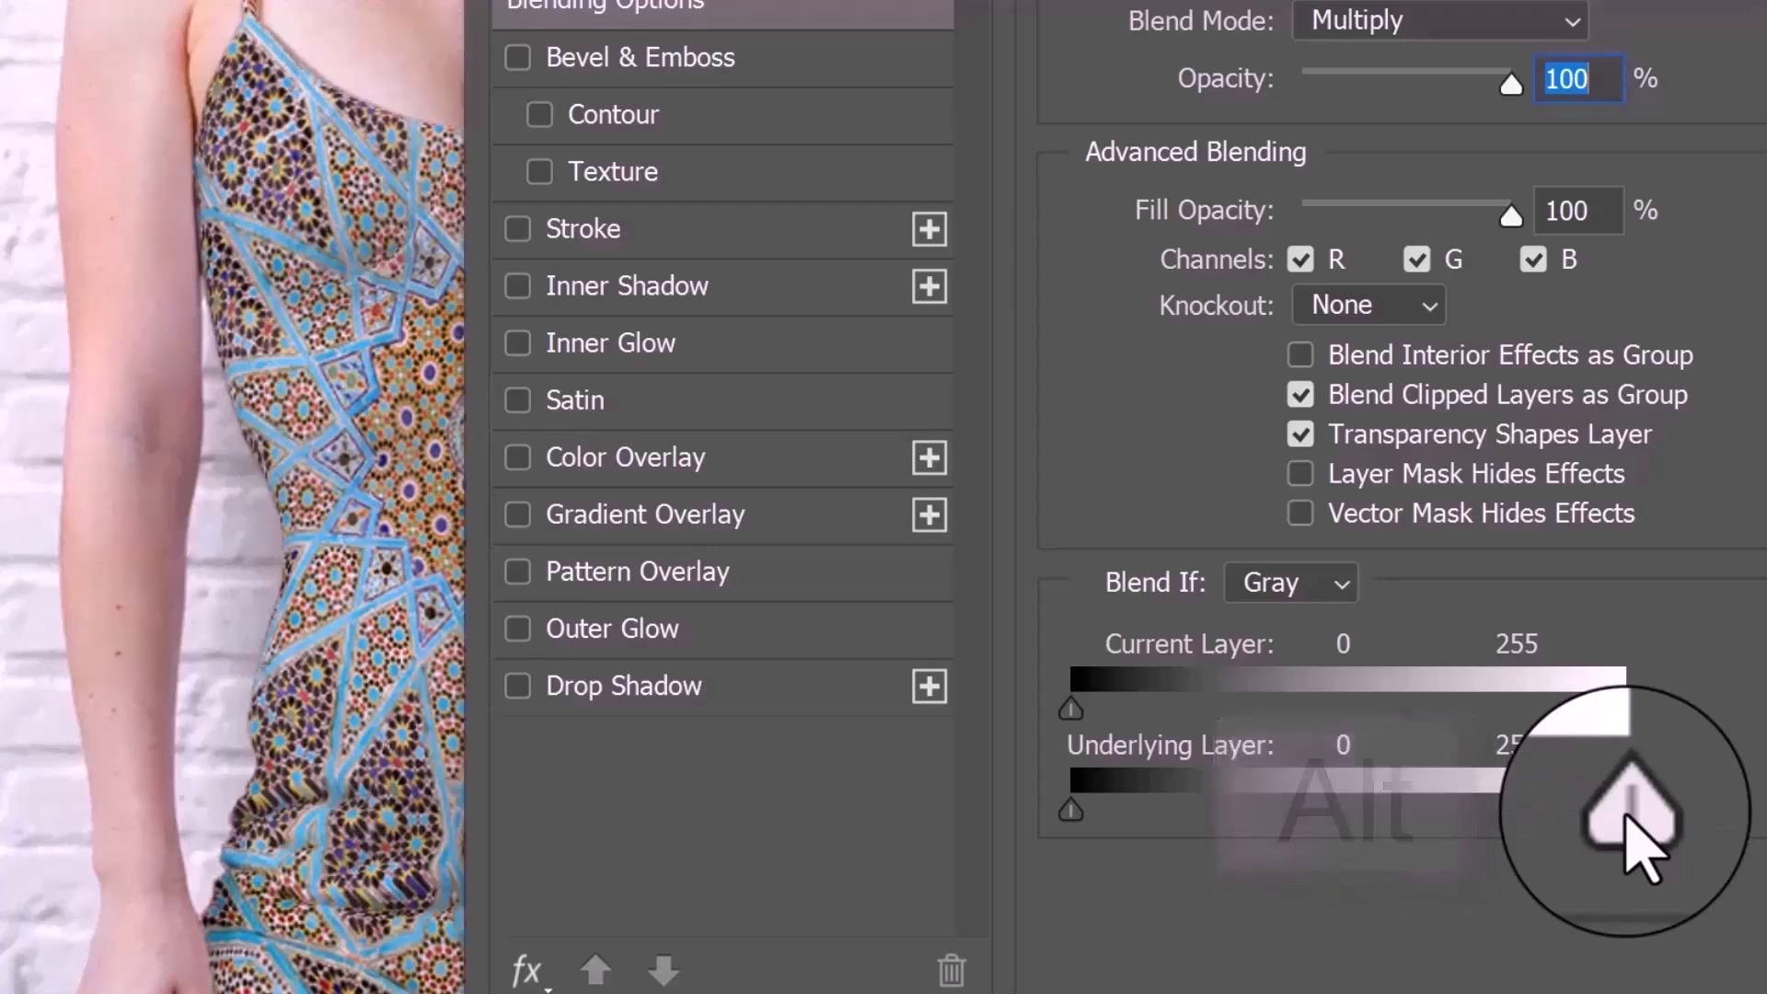
Split the Underlying Layer's white Blend If limit to 224 / 255 and apply the pattern layer's blending options.
key("alt")
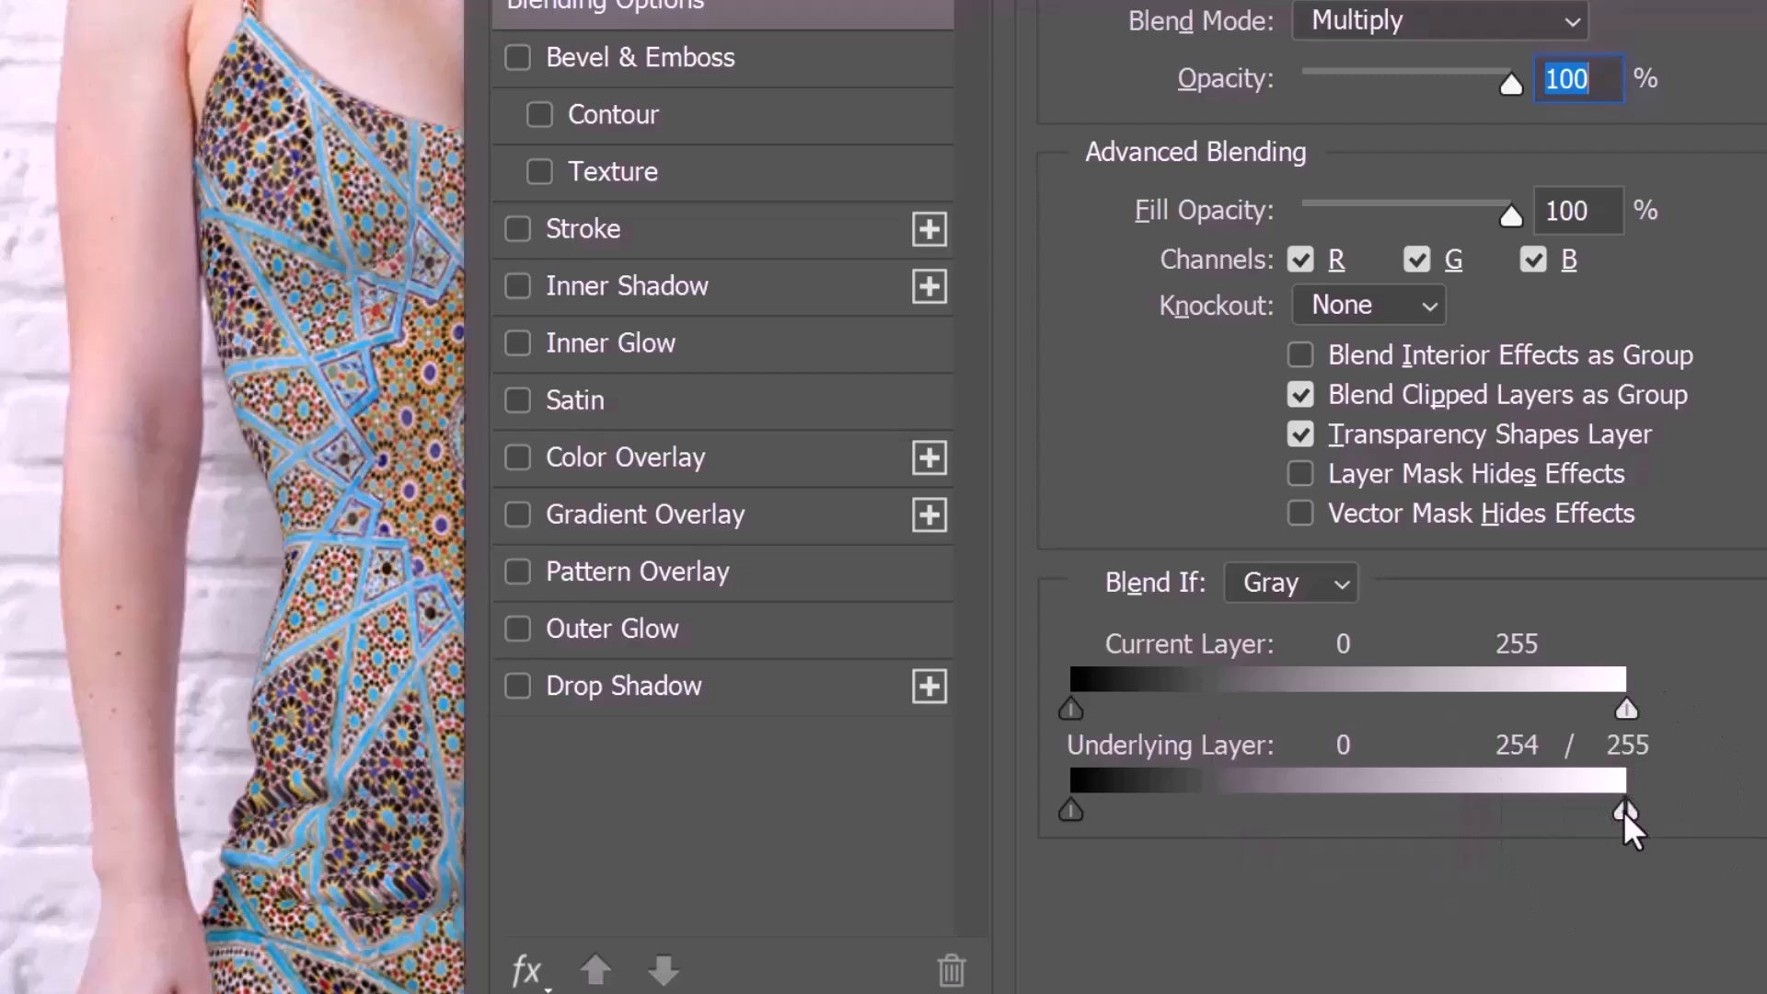
left_click_drag(1622, 810, 1545, 808)
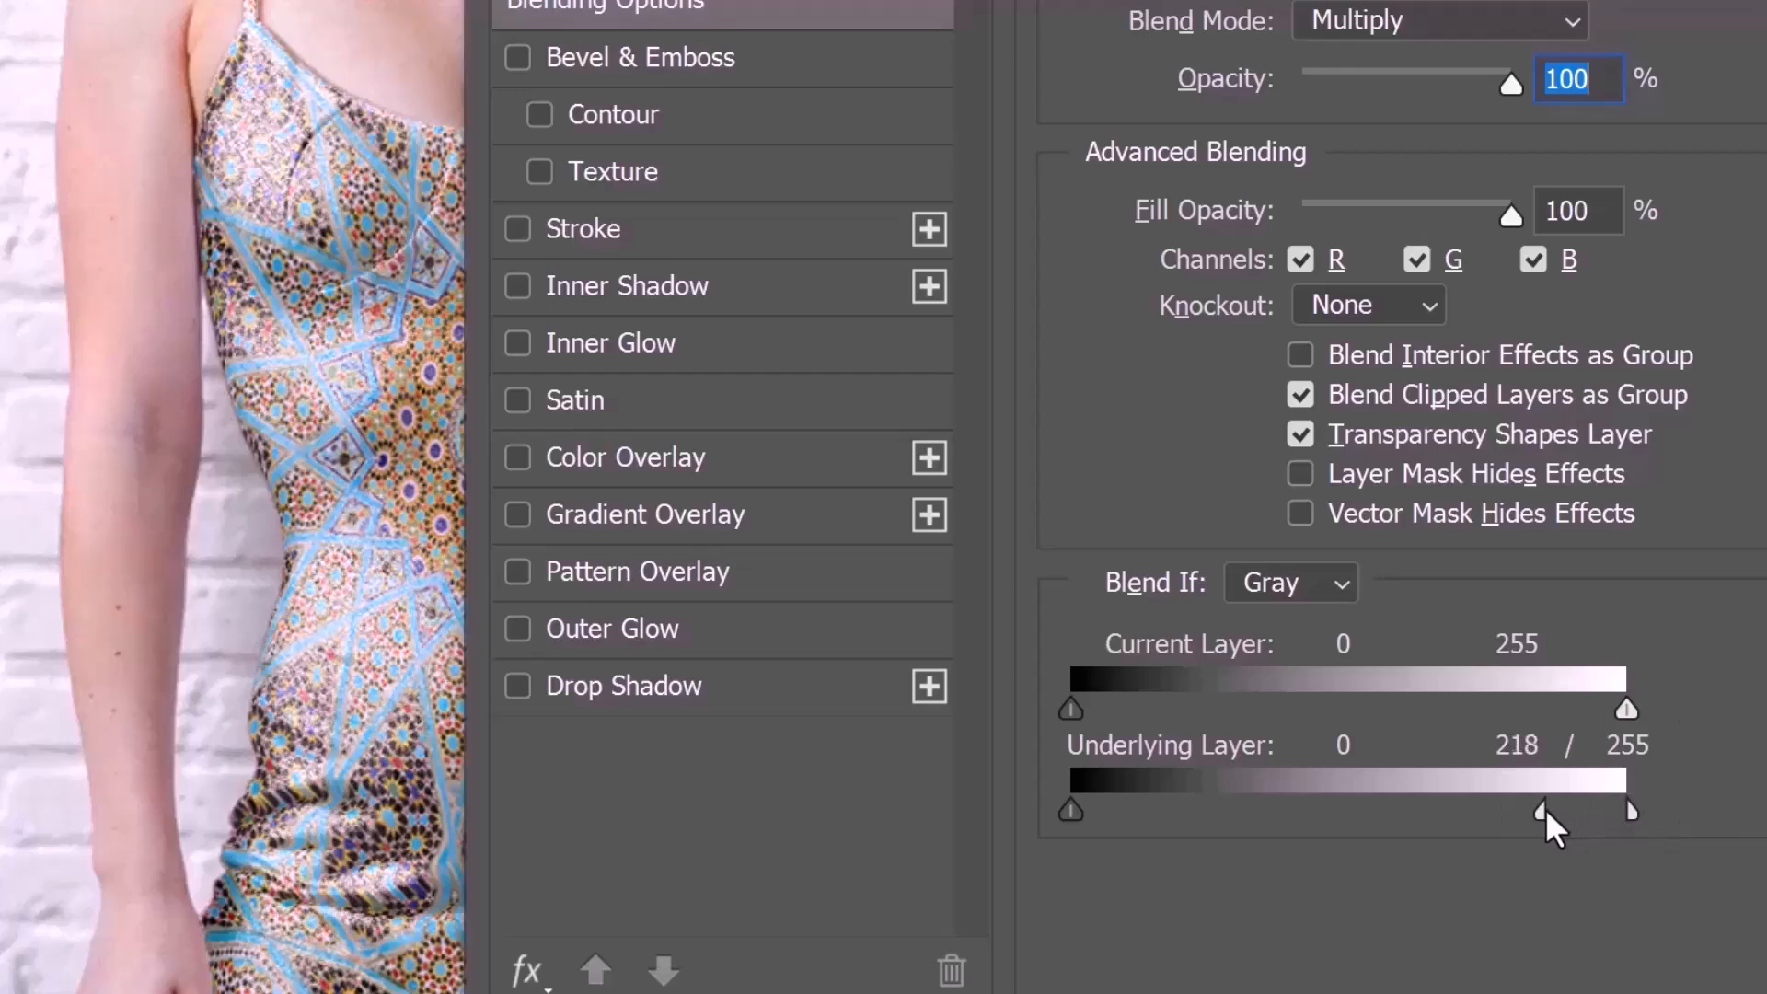
left_click_drag(1544, 808, 1555, 816)
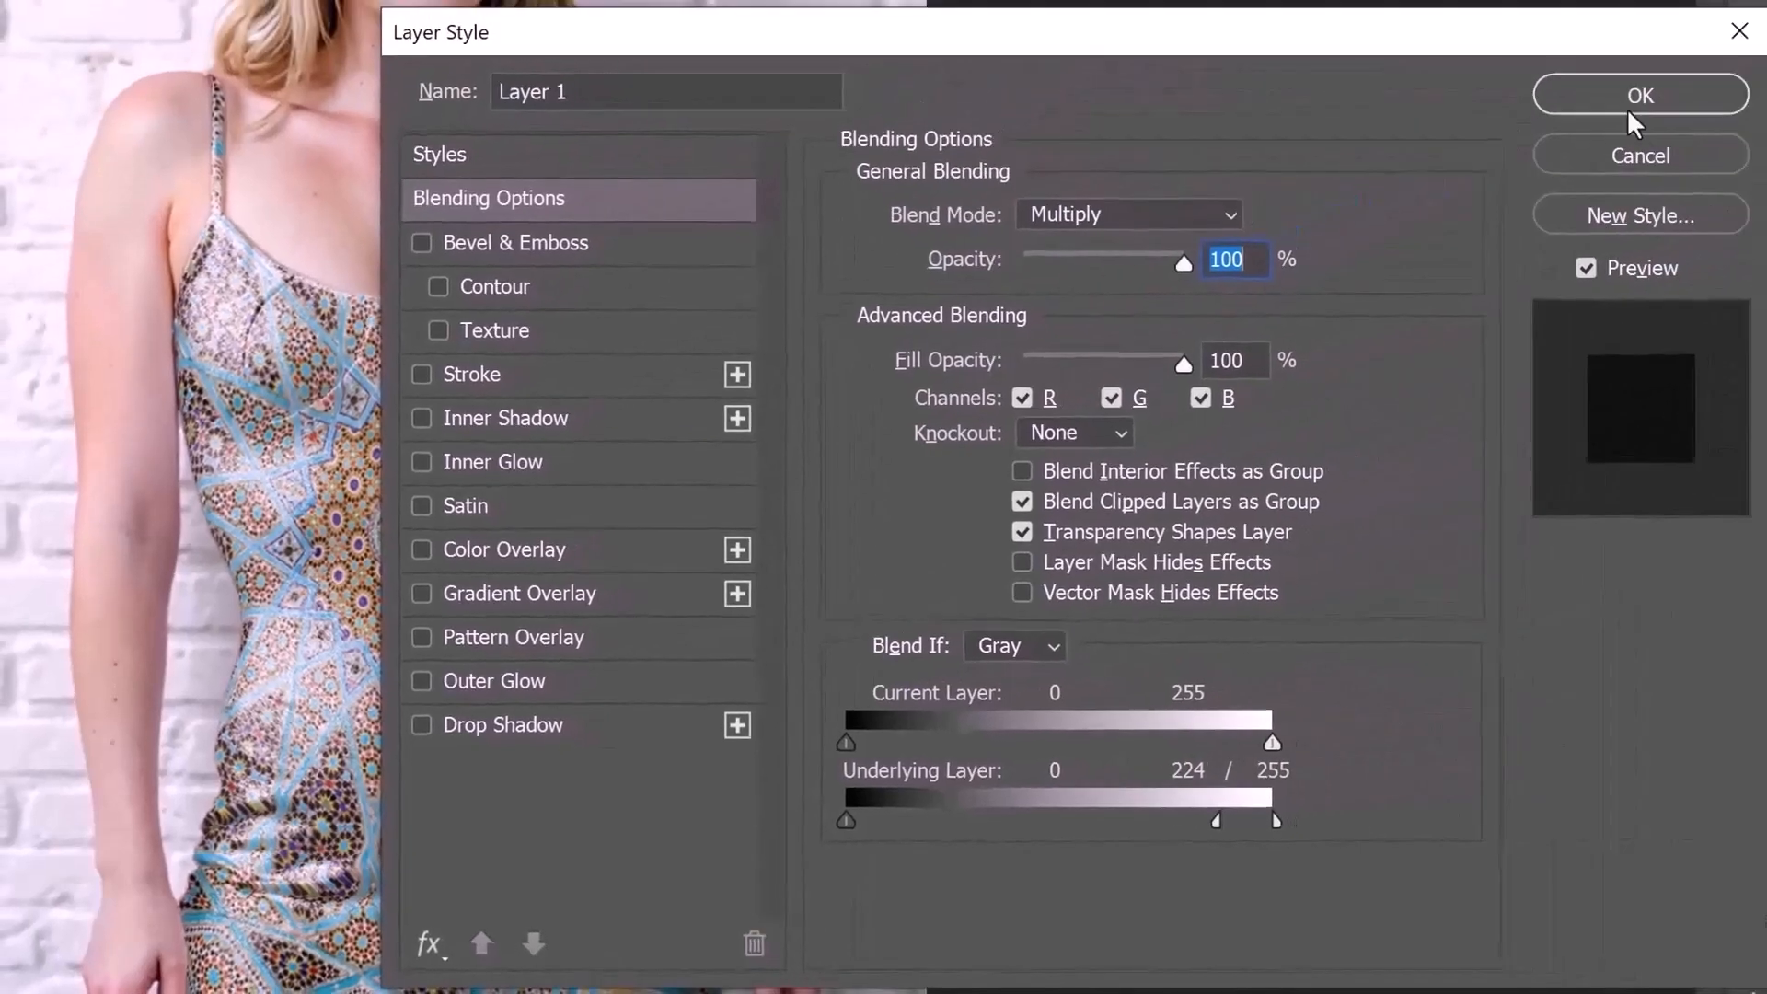
left_click(1625, 90)
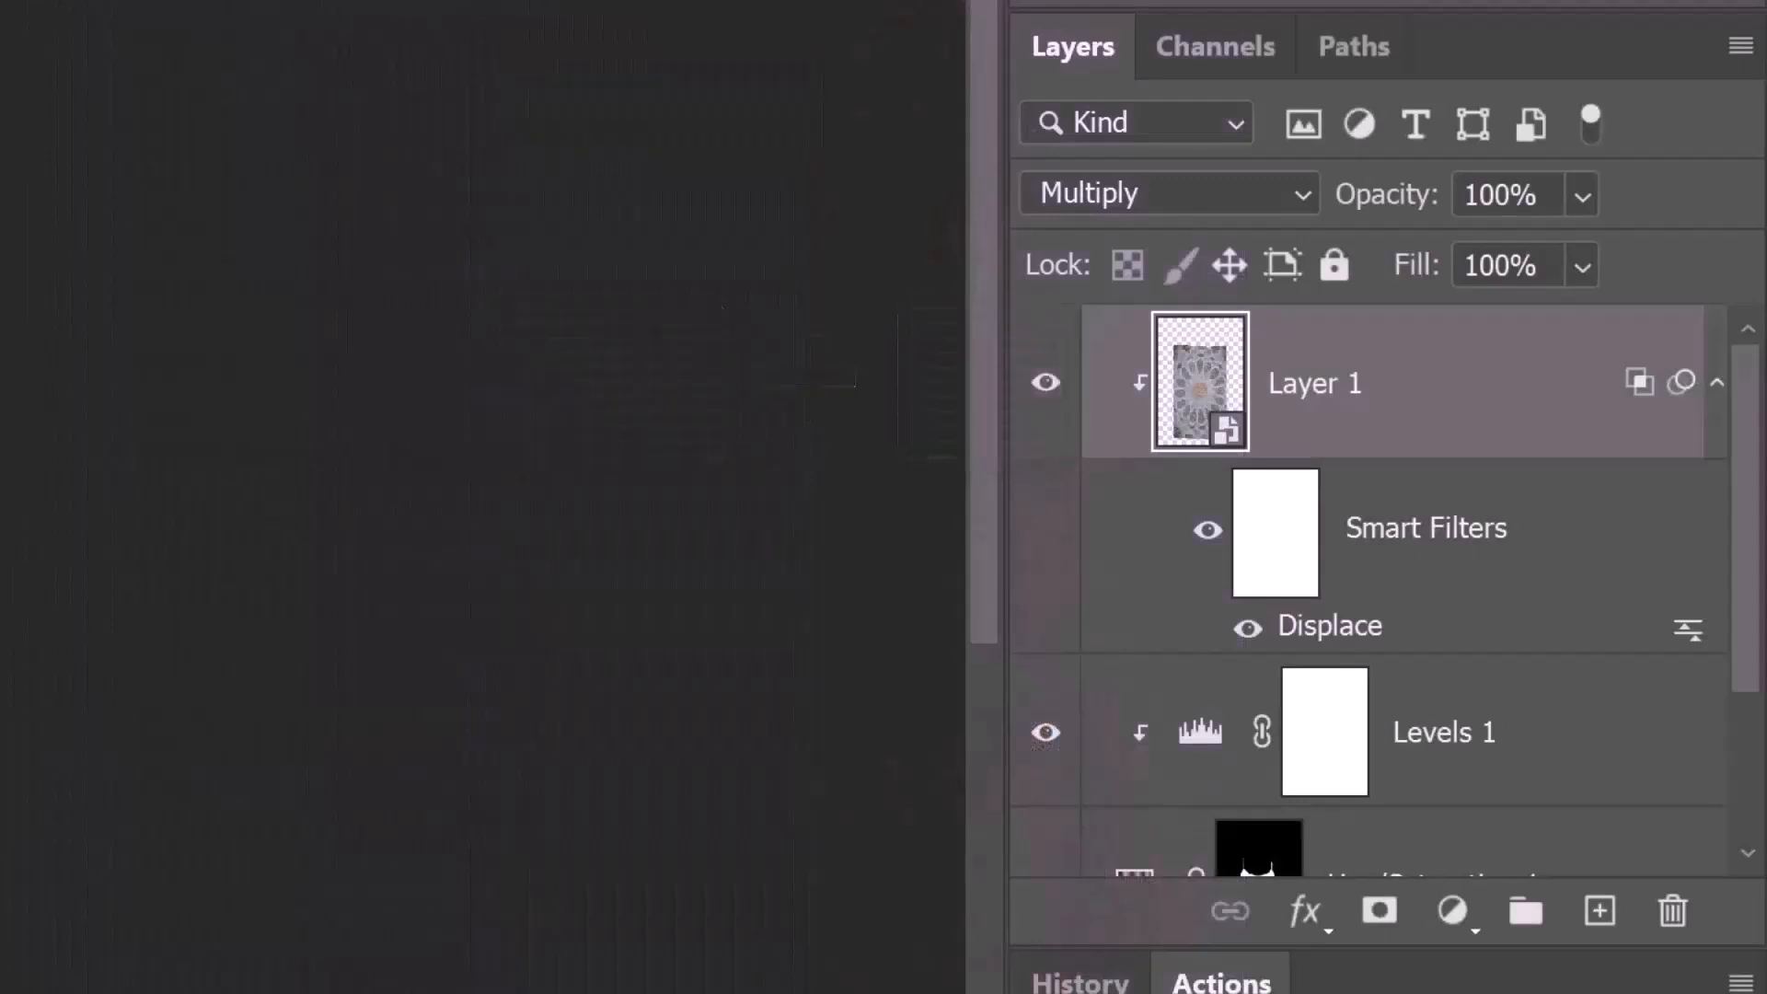
Duplicate the pattern layer and clip the copy to the layers below.
key("ctrl+j")
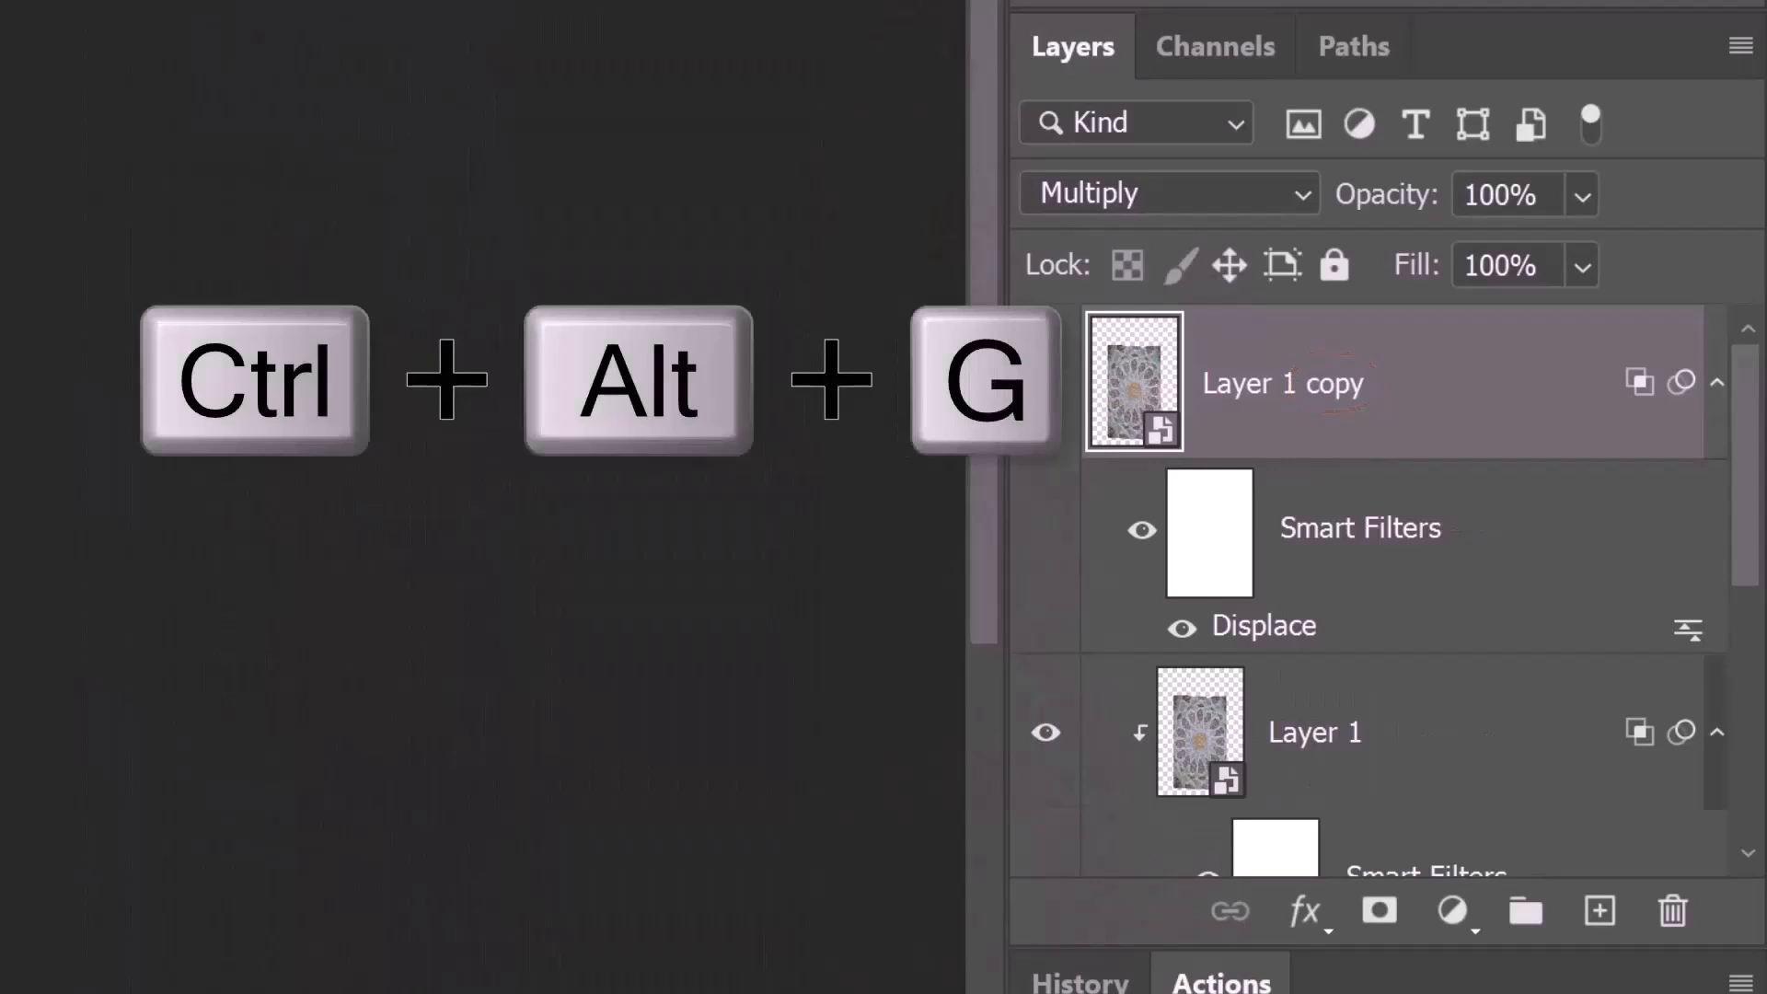
key("ctrl+alt+g")
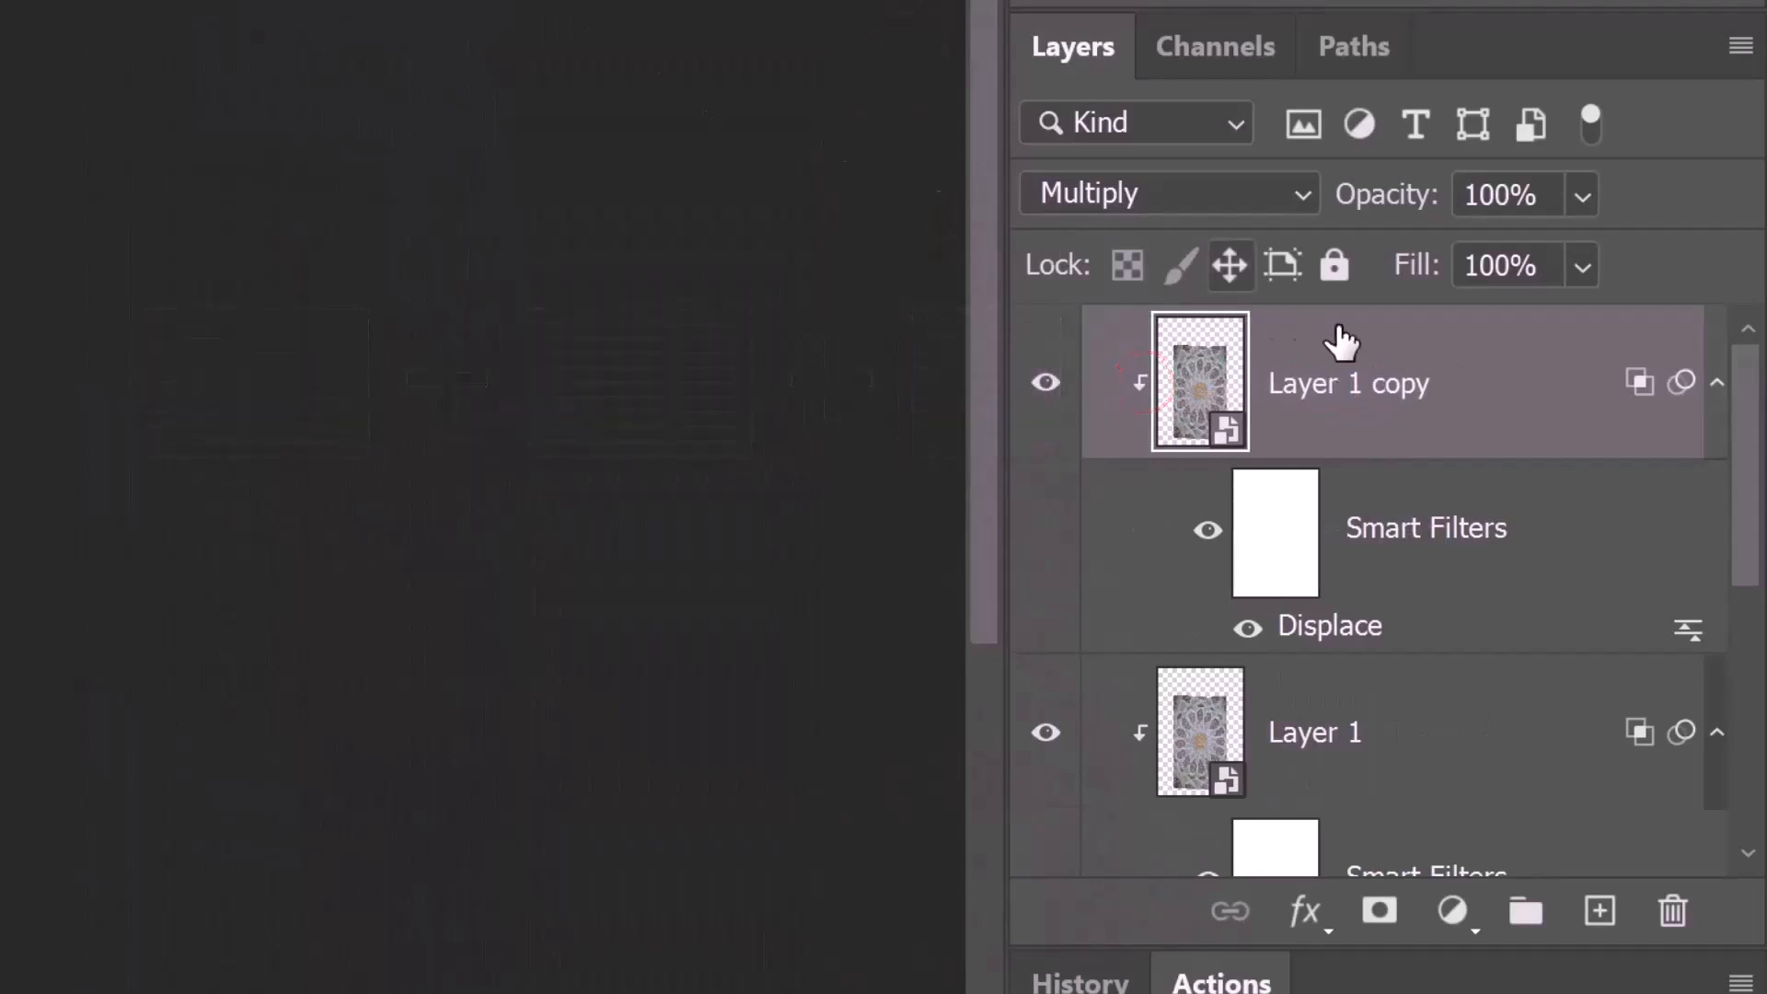
Set the copied pattern layer's Underlying Layer white Blend If limit to 78 / 255 and apply it.
double_click(1524, 394)
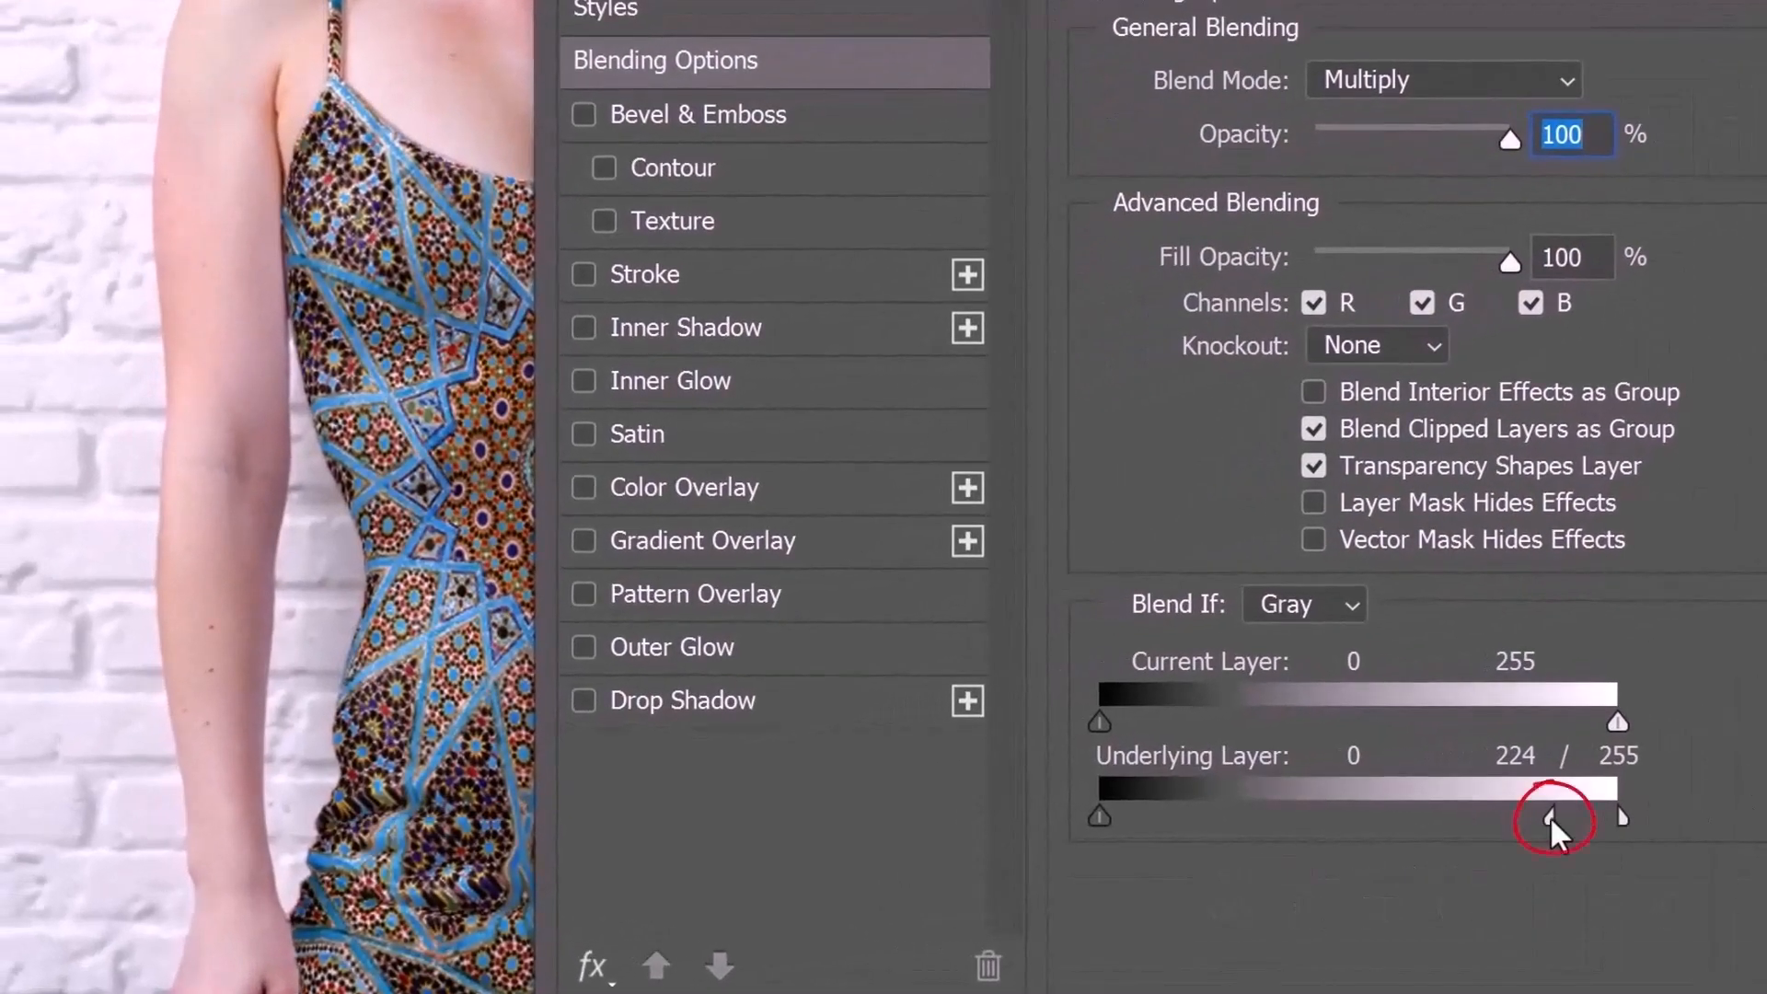
left_click_drag(1551, 816, 1257, 814)
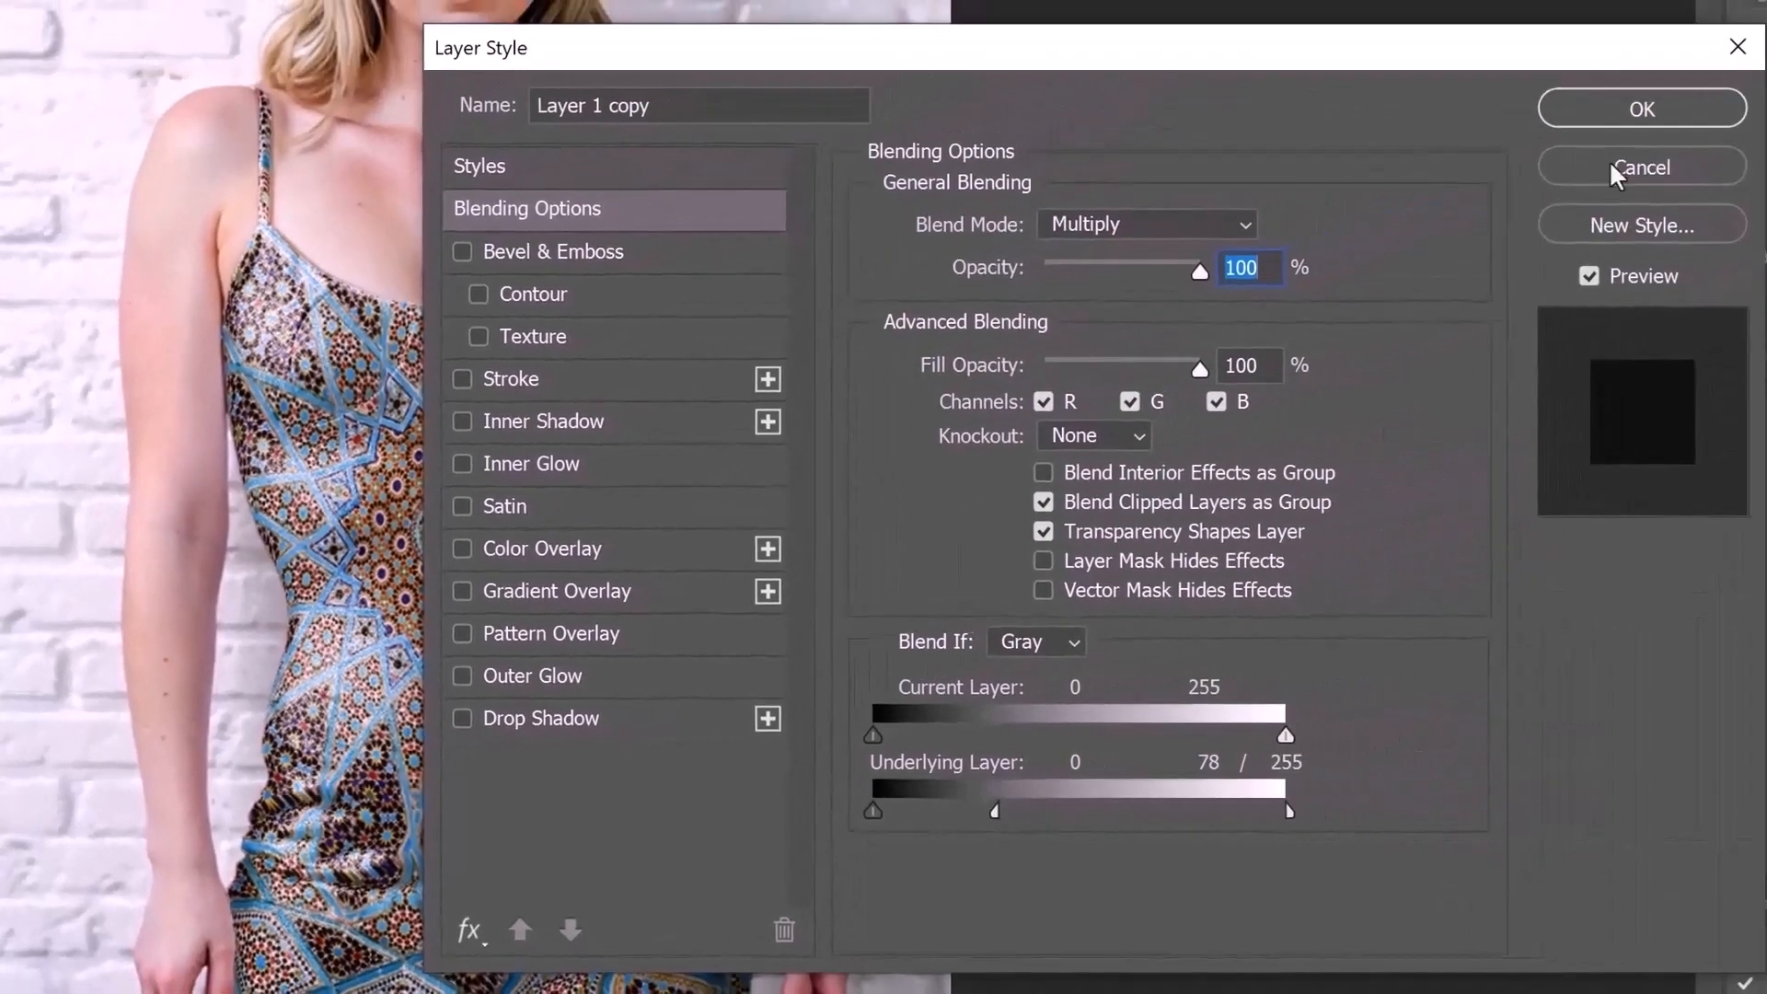
left_click(1640, 114)
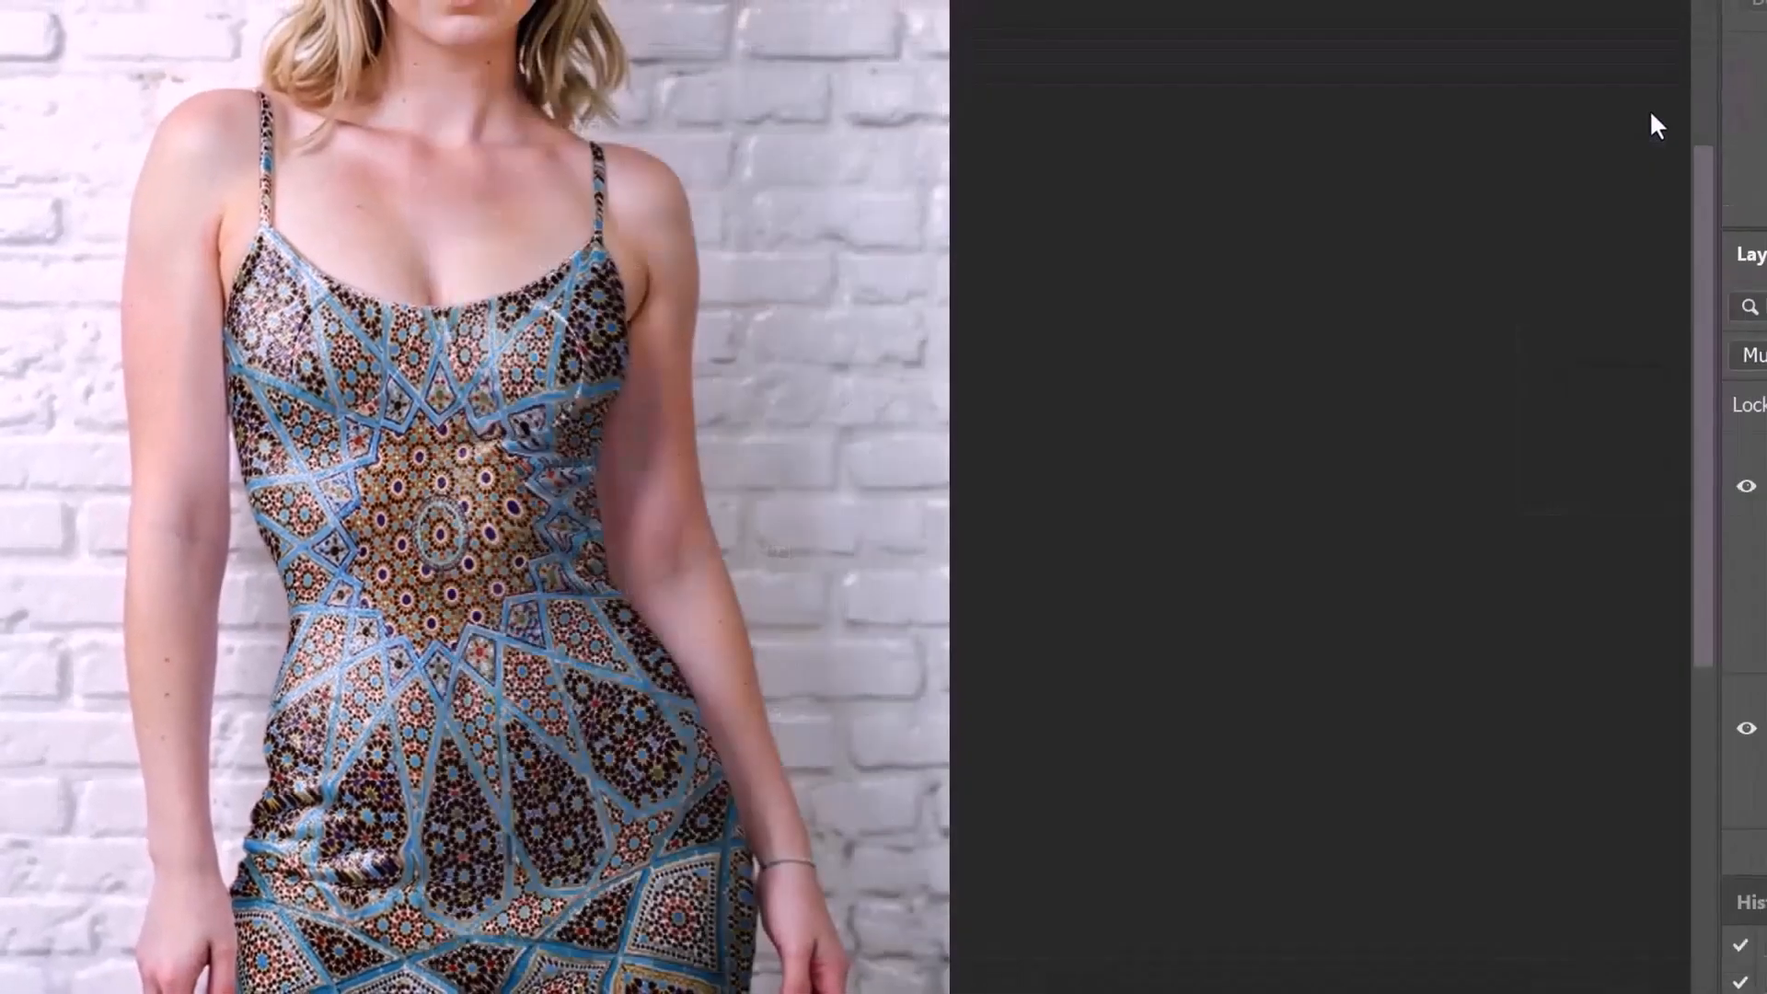